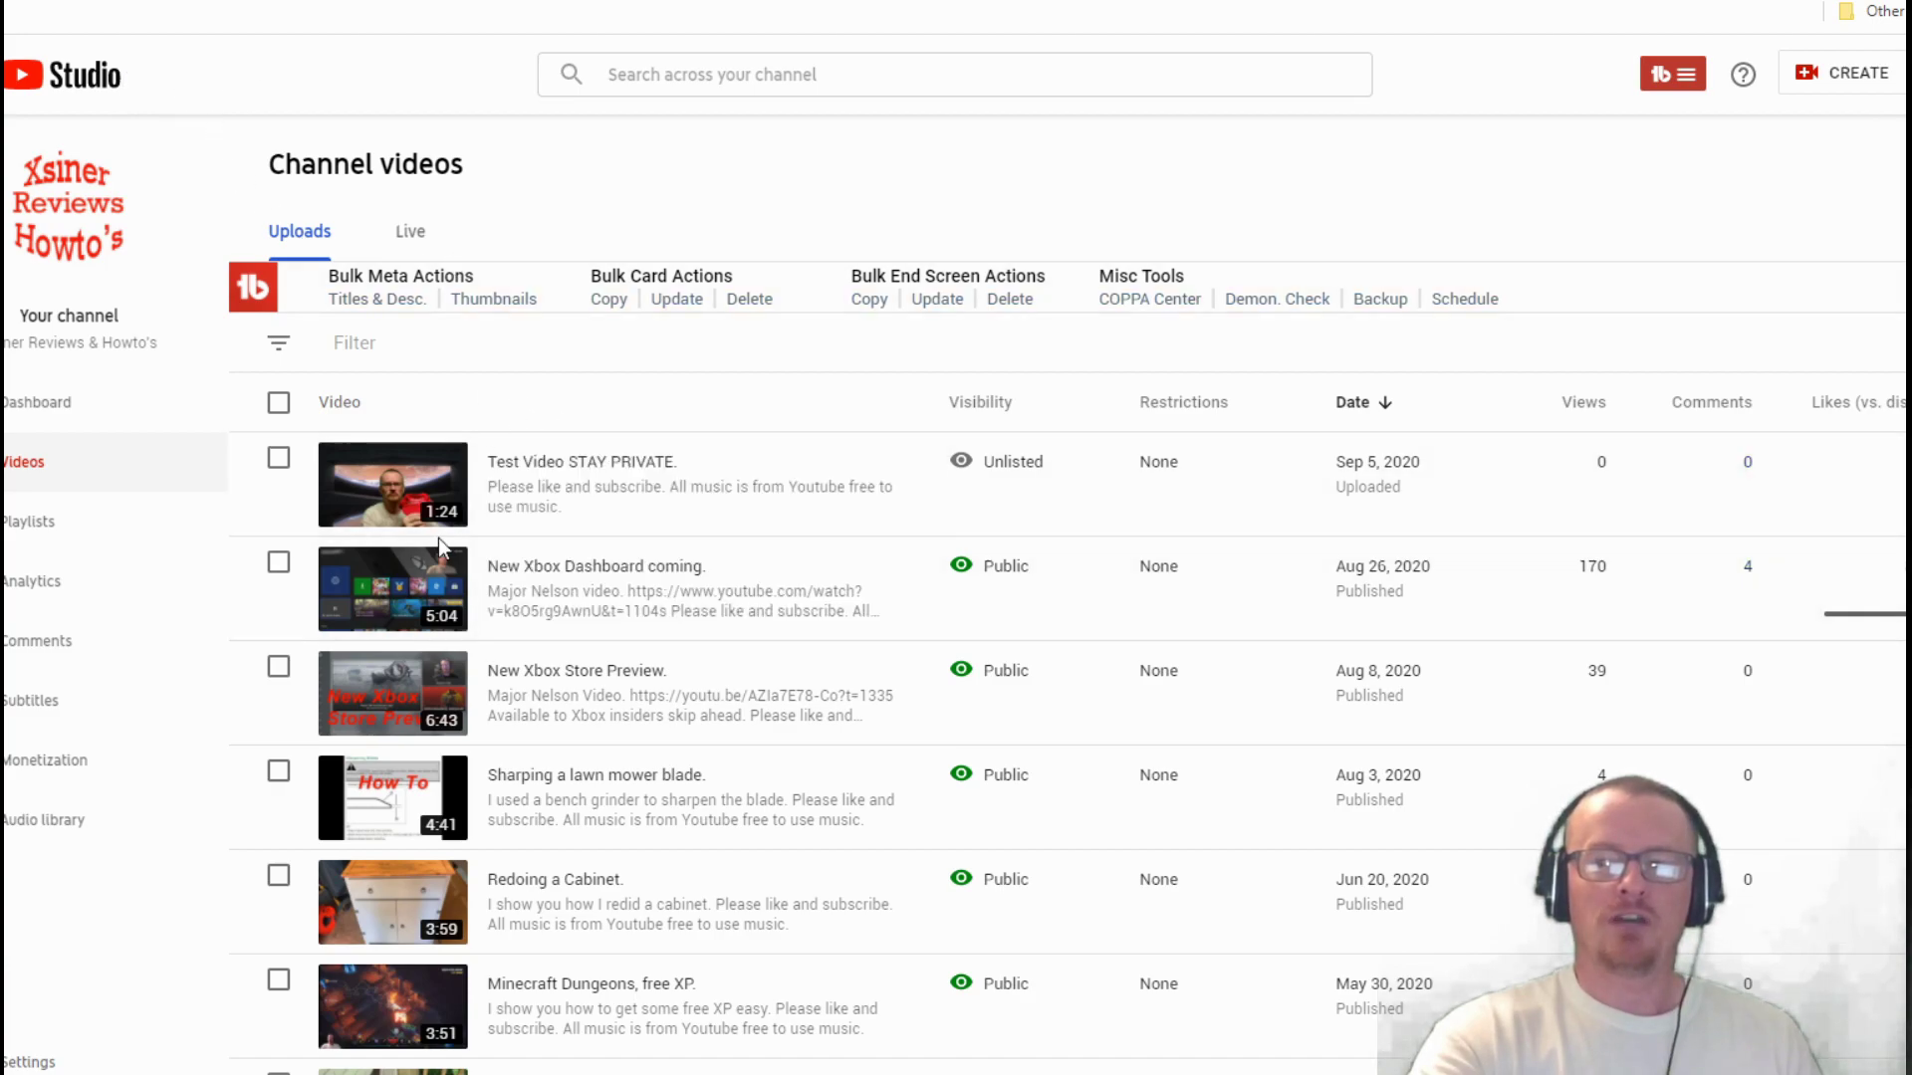
- Open the Editor for Test Video STAY PRIVATE and start adding a blur
mouse_move(684, 441)
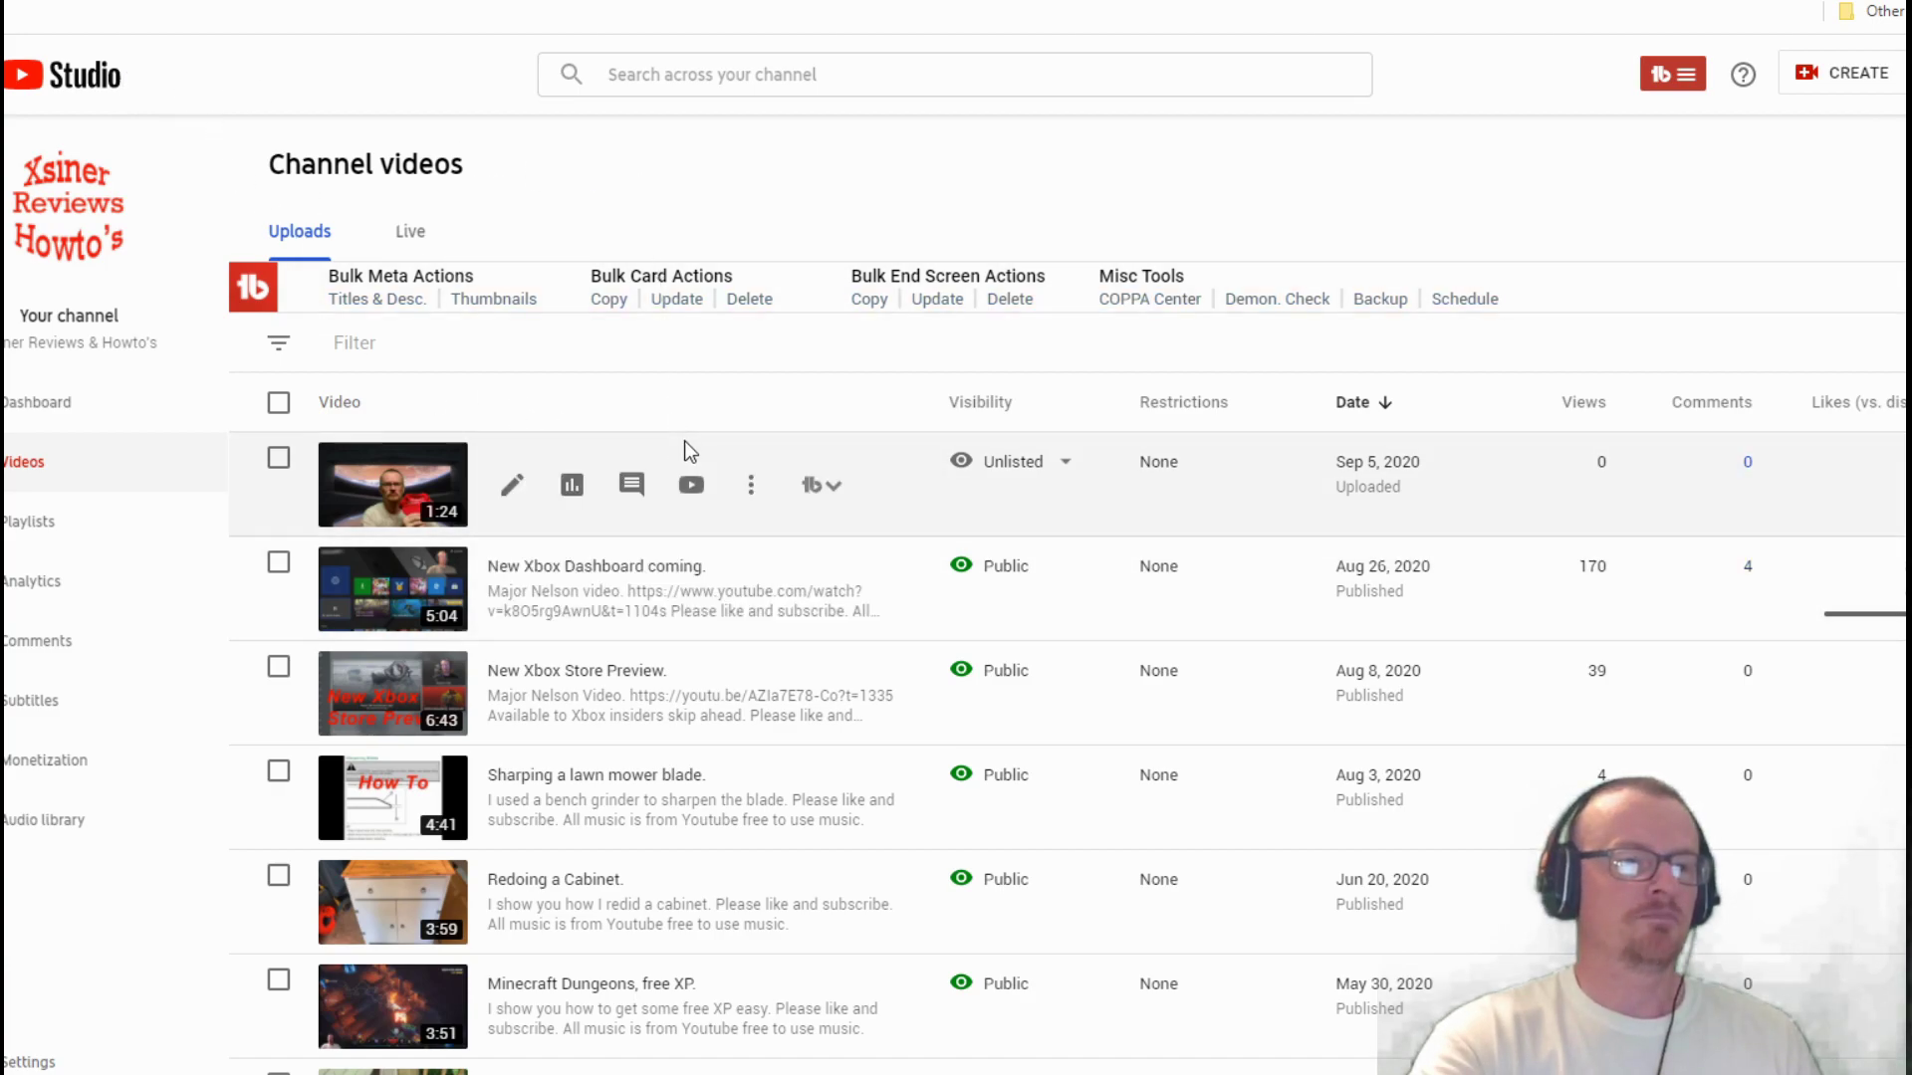
click(490, 370)
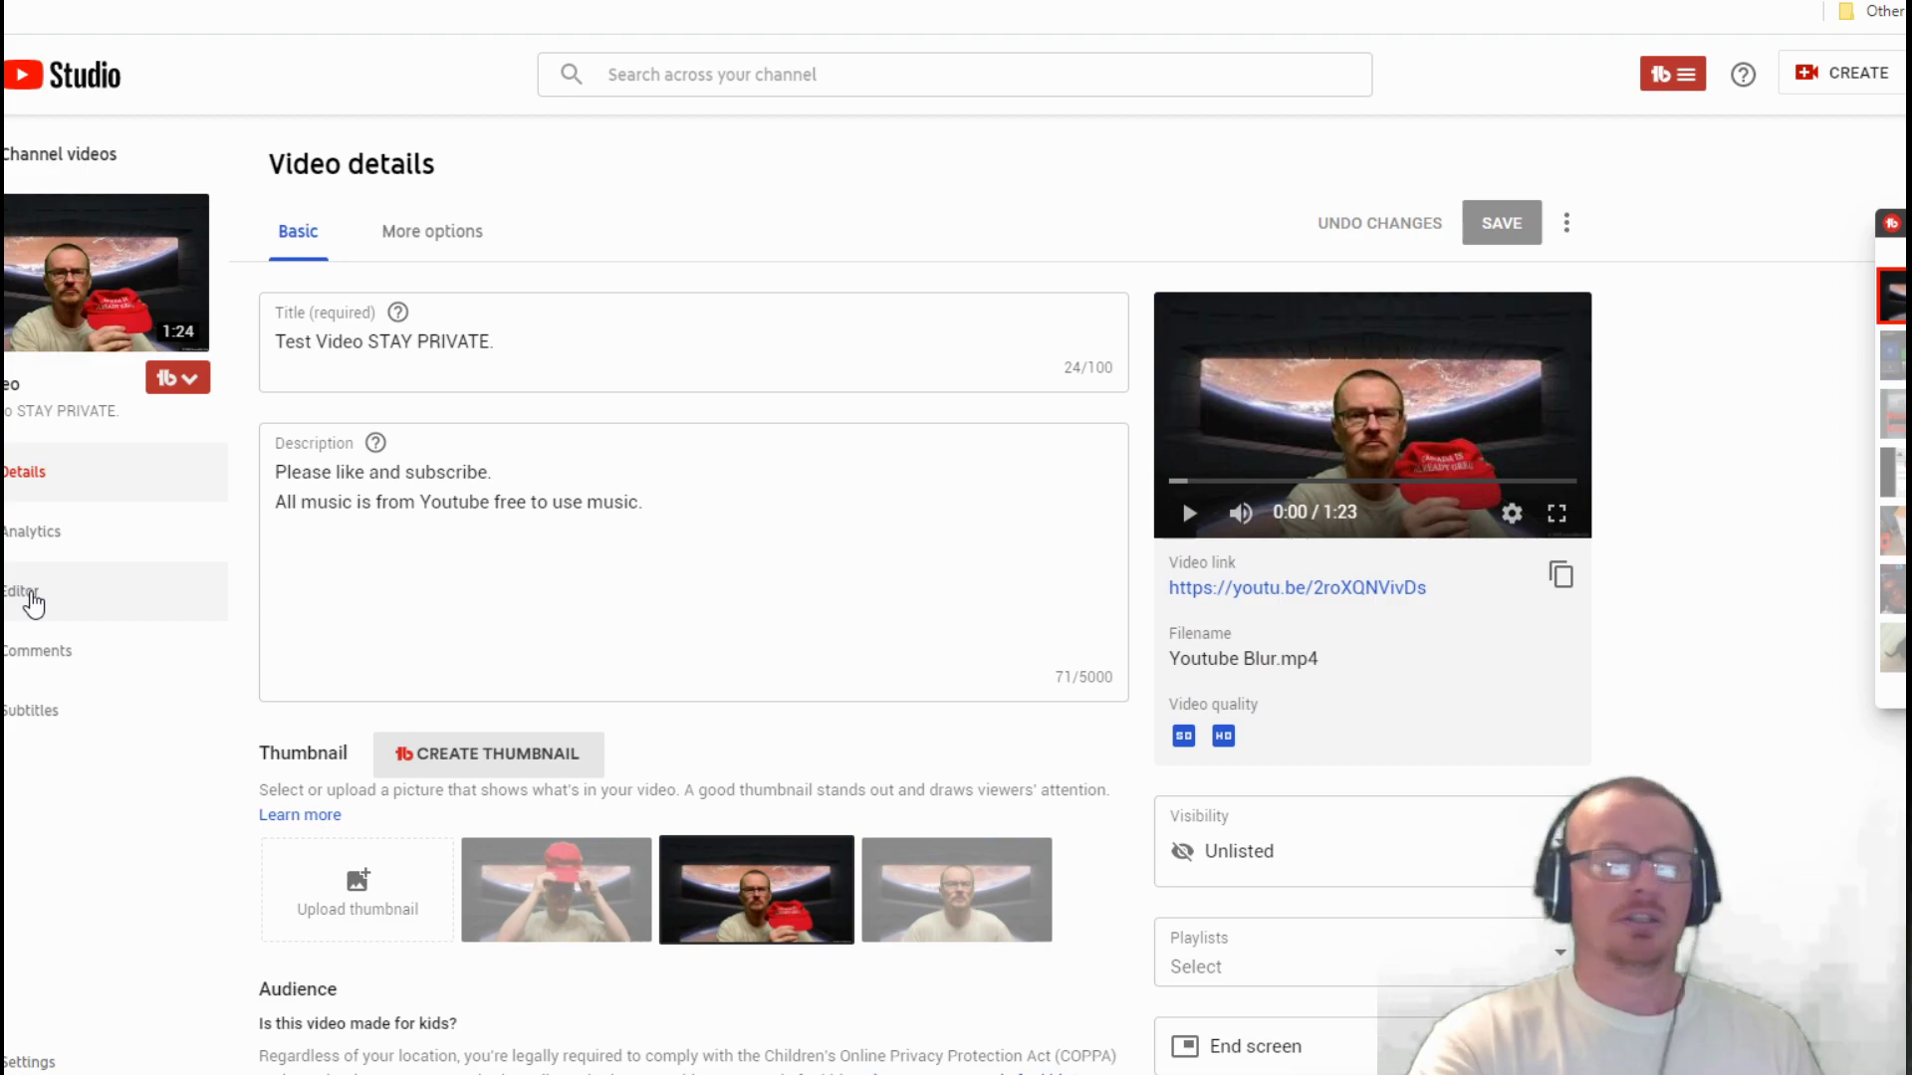
click(33, 602)
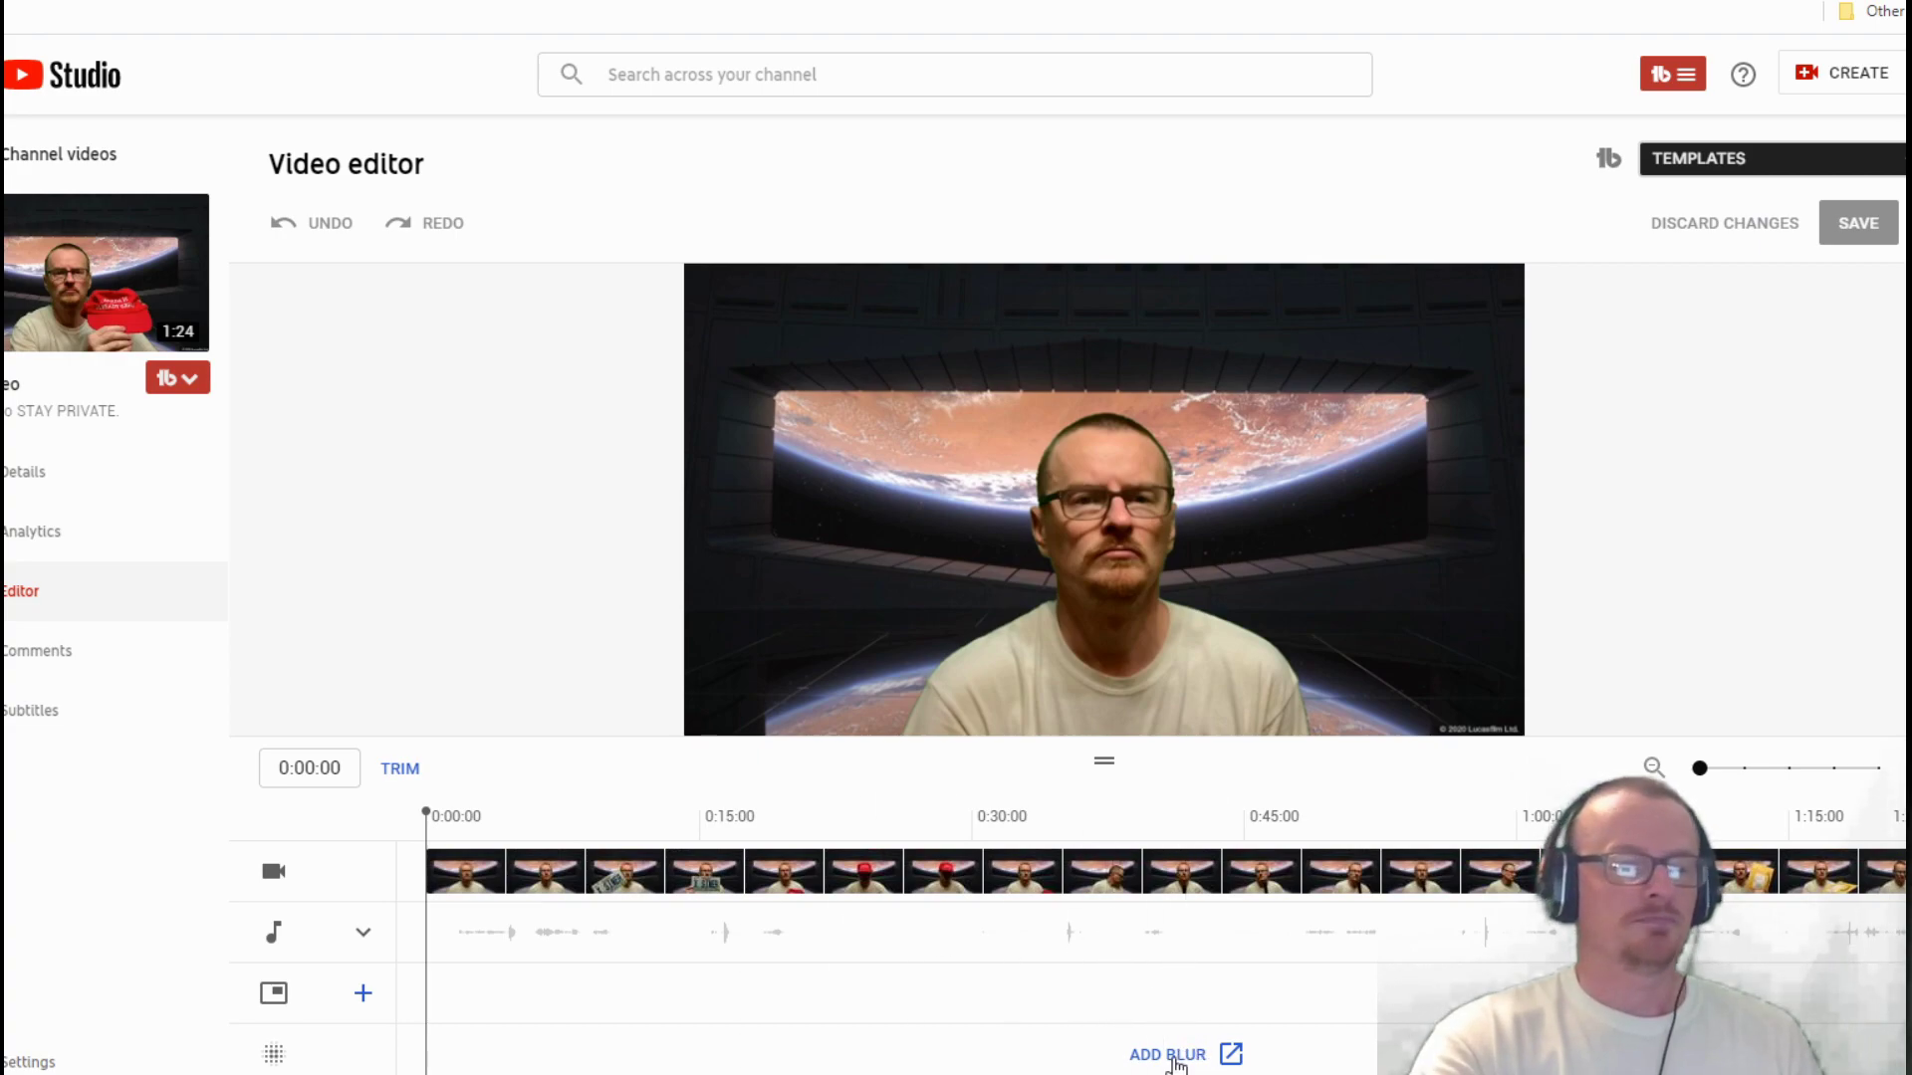
click(1173, 1055)
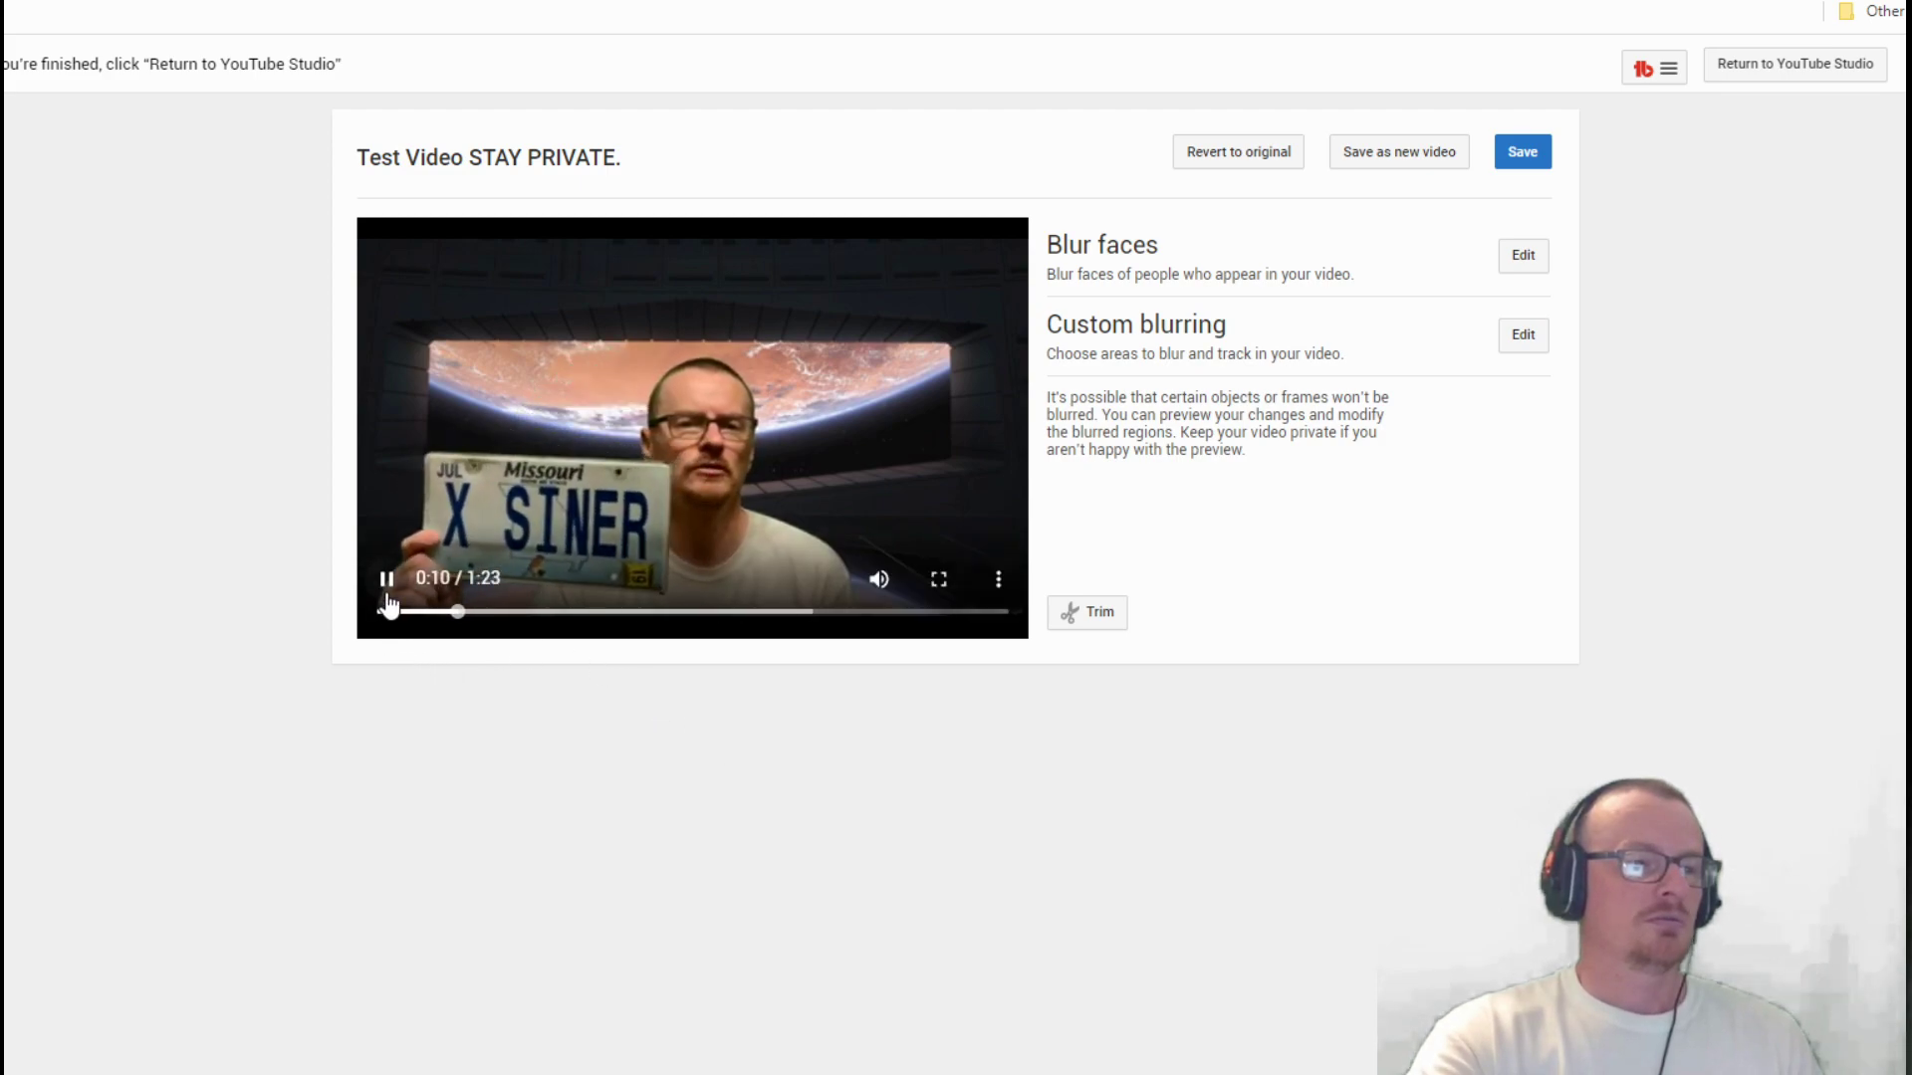
- Pause the preview, open Custom blurring, and stop playback on the licence plate at 0:08
click(386, 580)
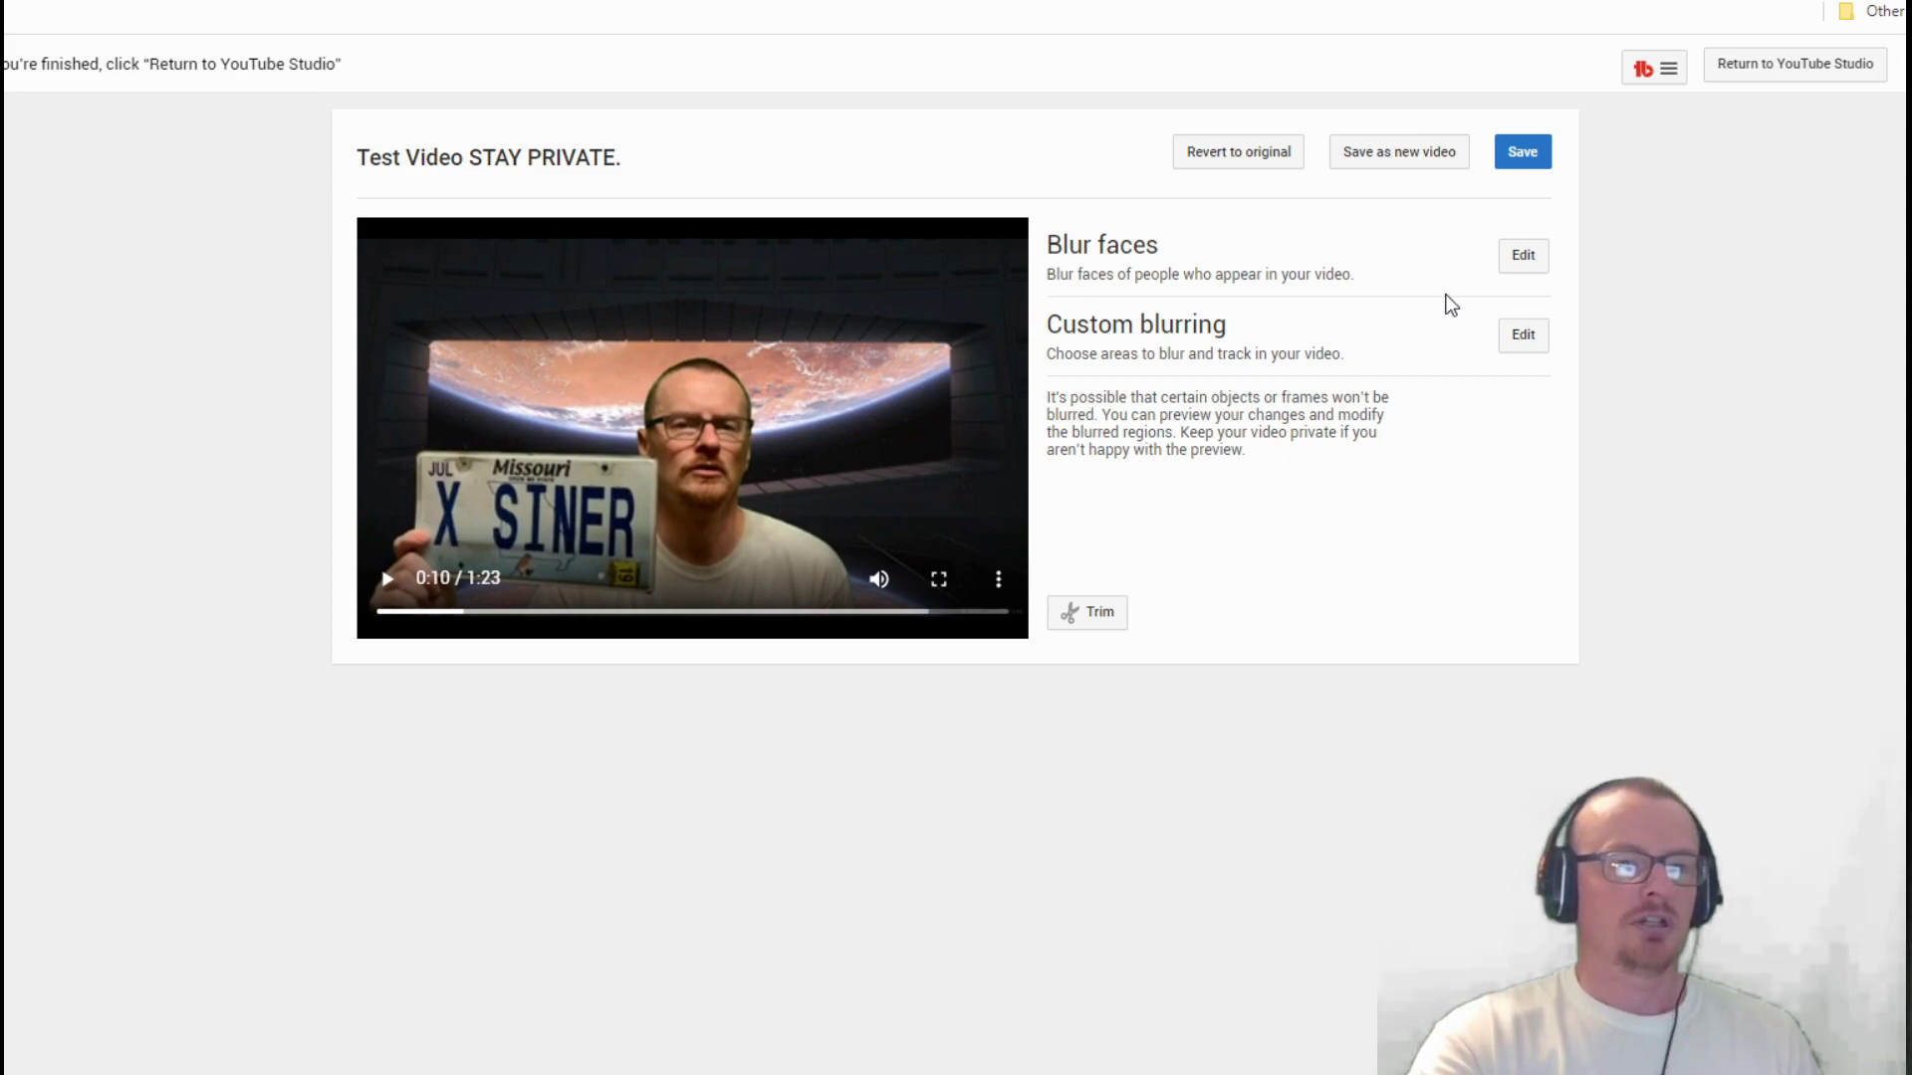
click(1523, 334)
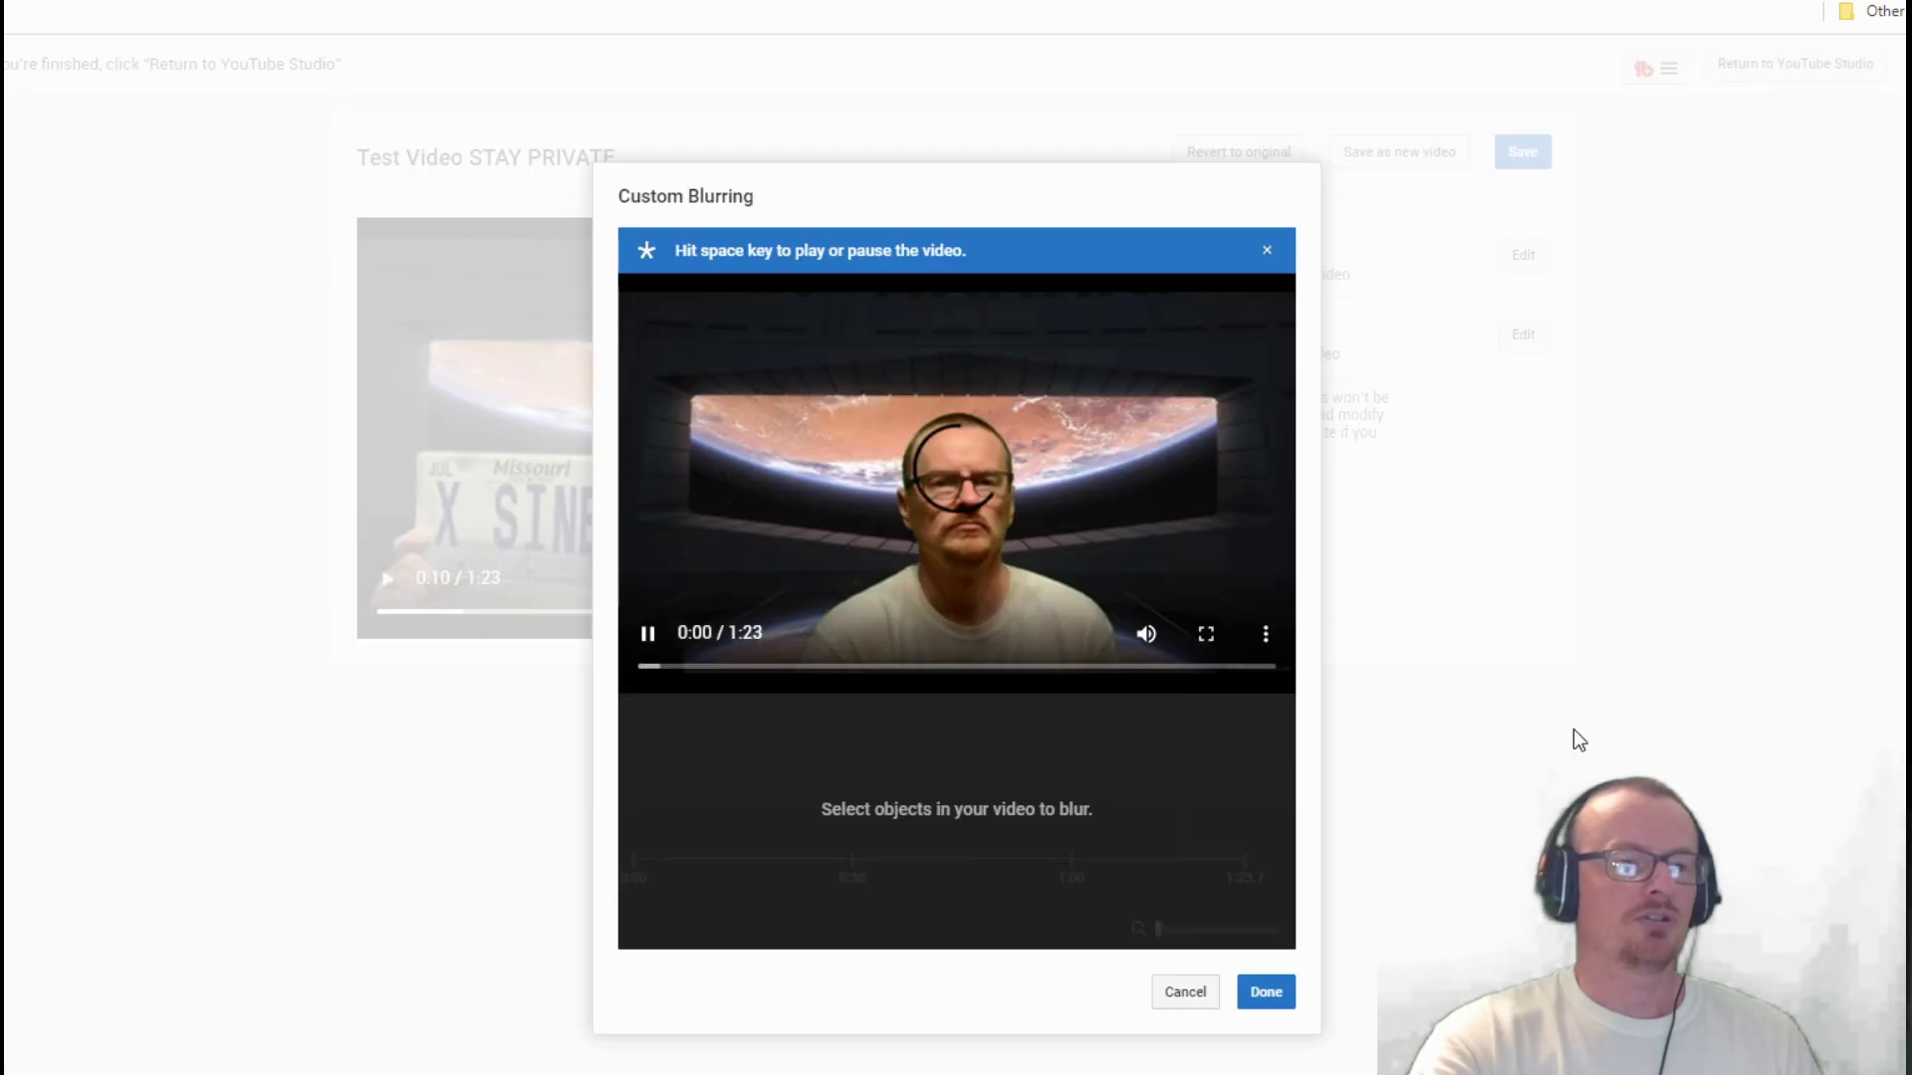
key(space)
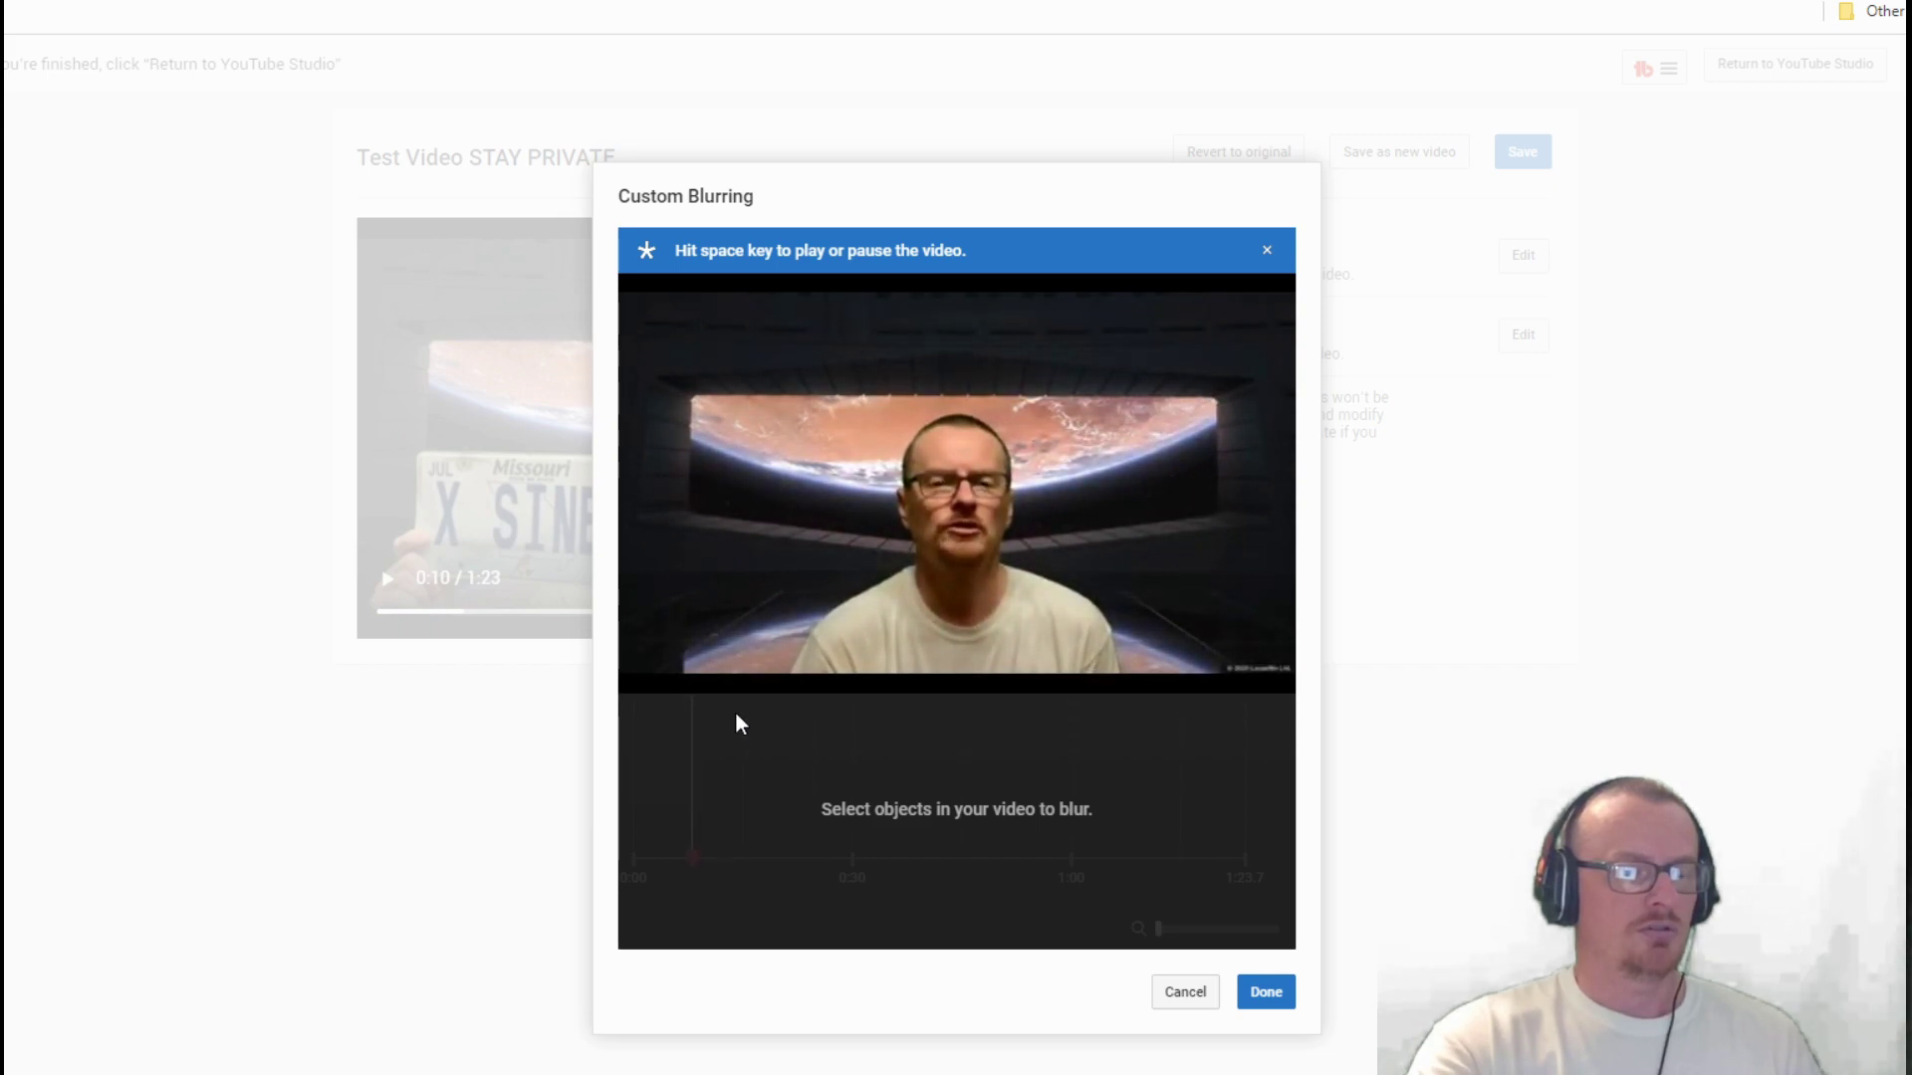
key(space)
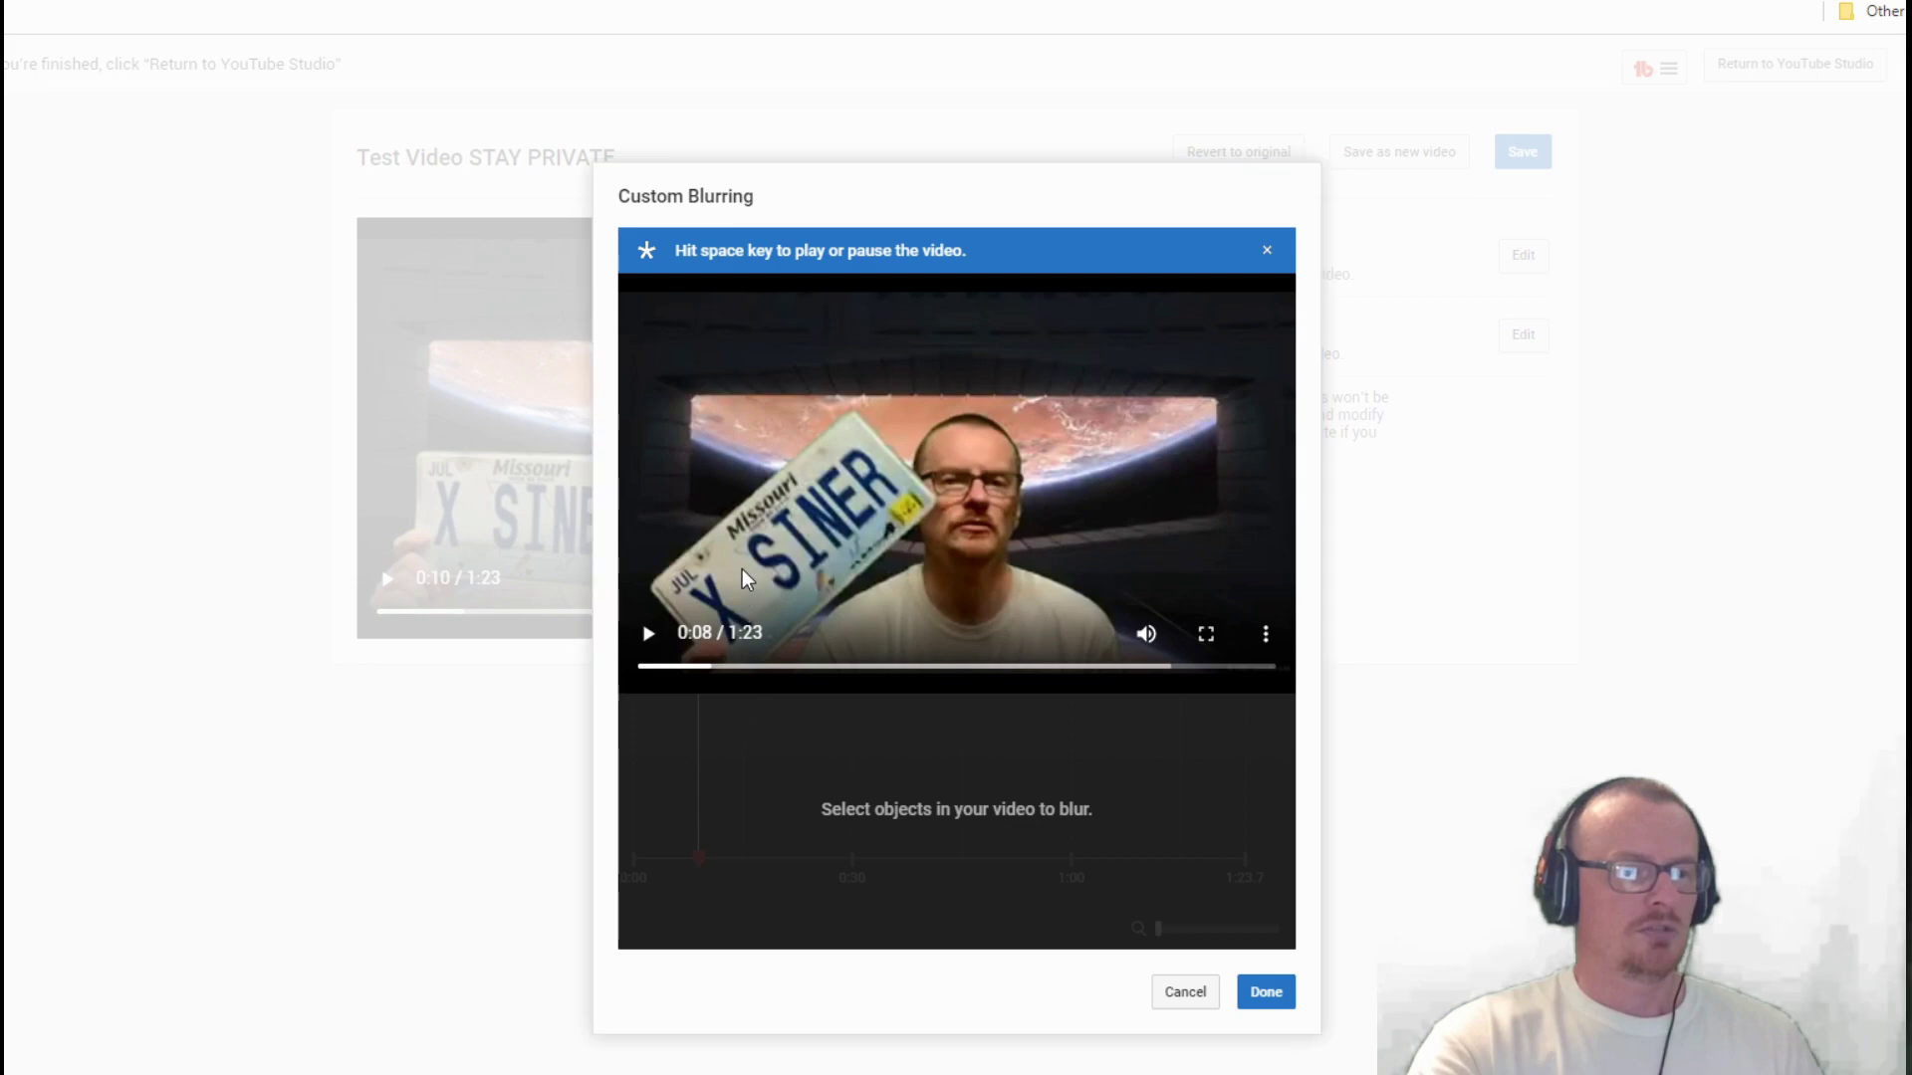
- Add a blur box on the licence plate and resize and position it to fit the plate
click(743, 570)
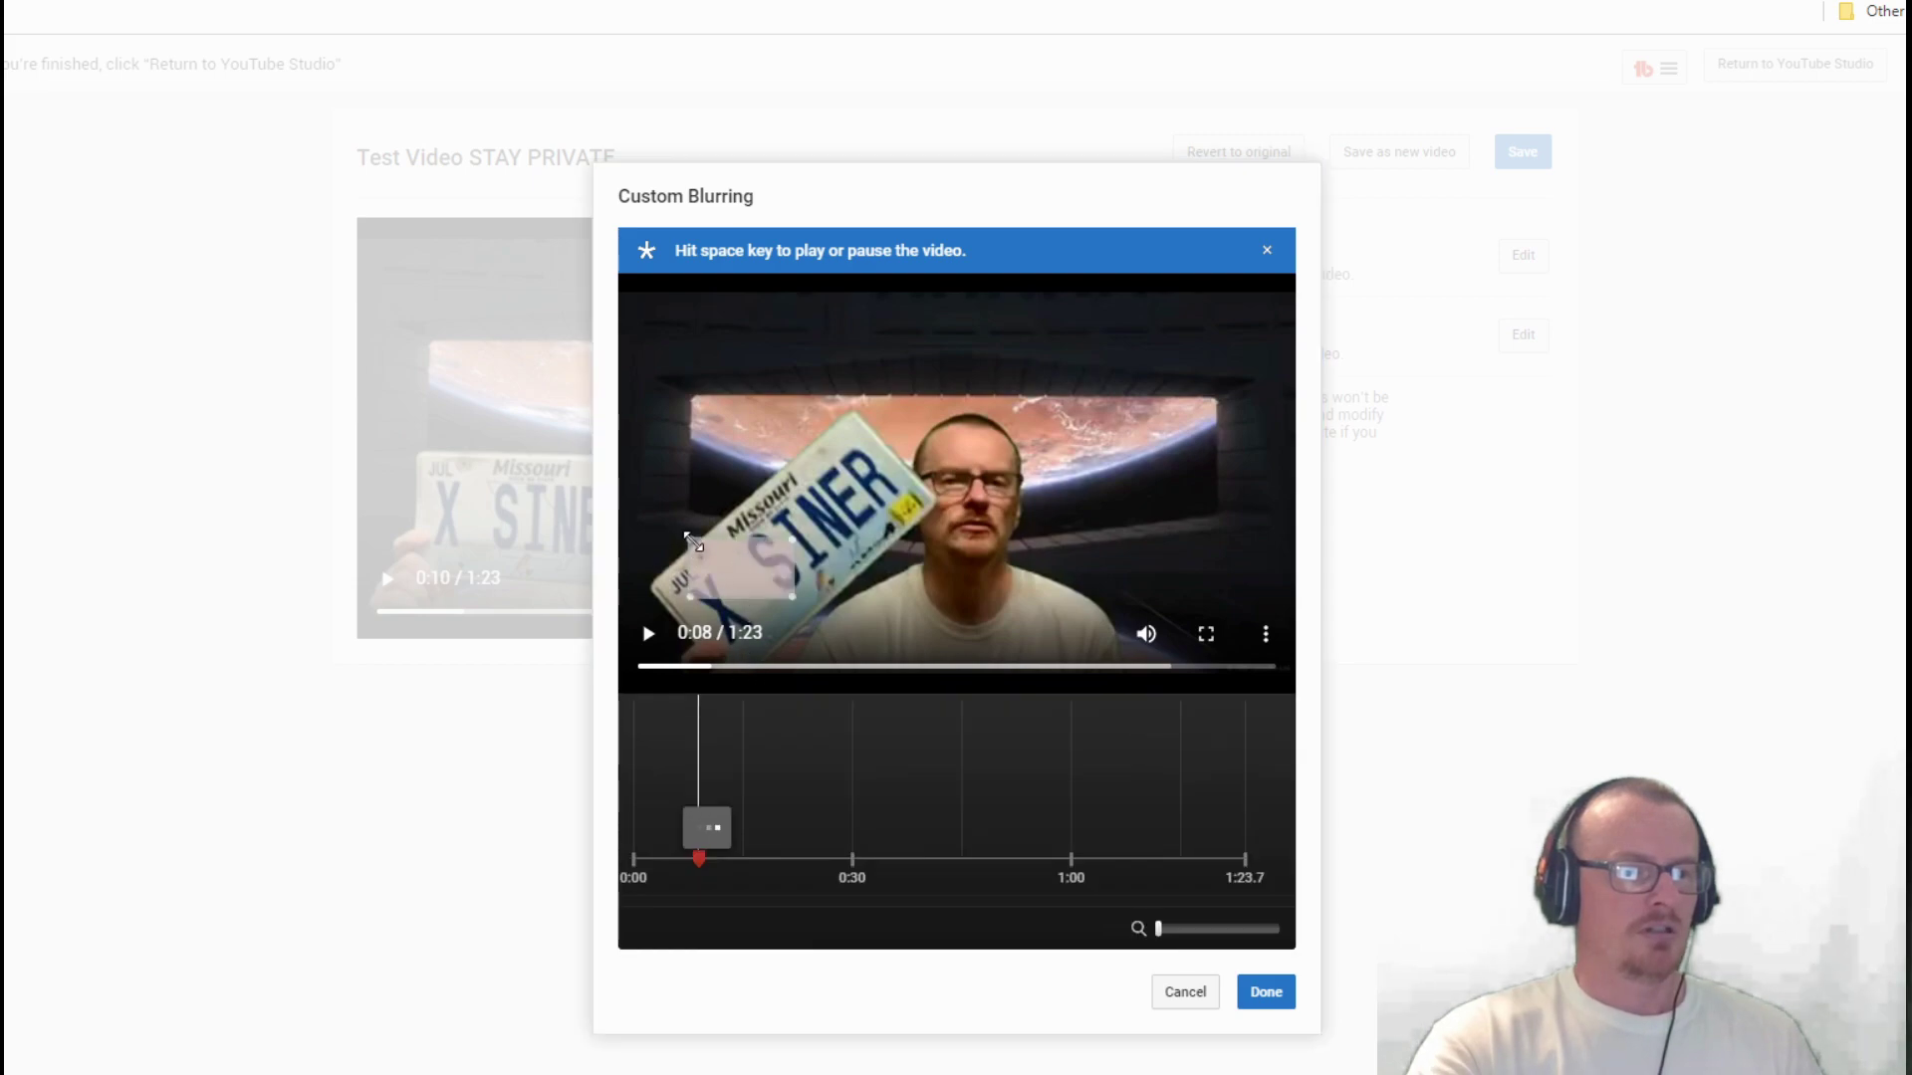
drag(691, 540, 644, 529)
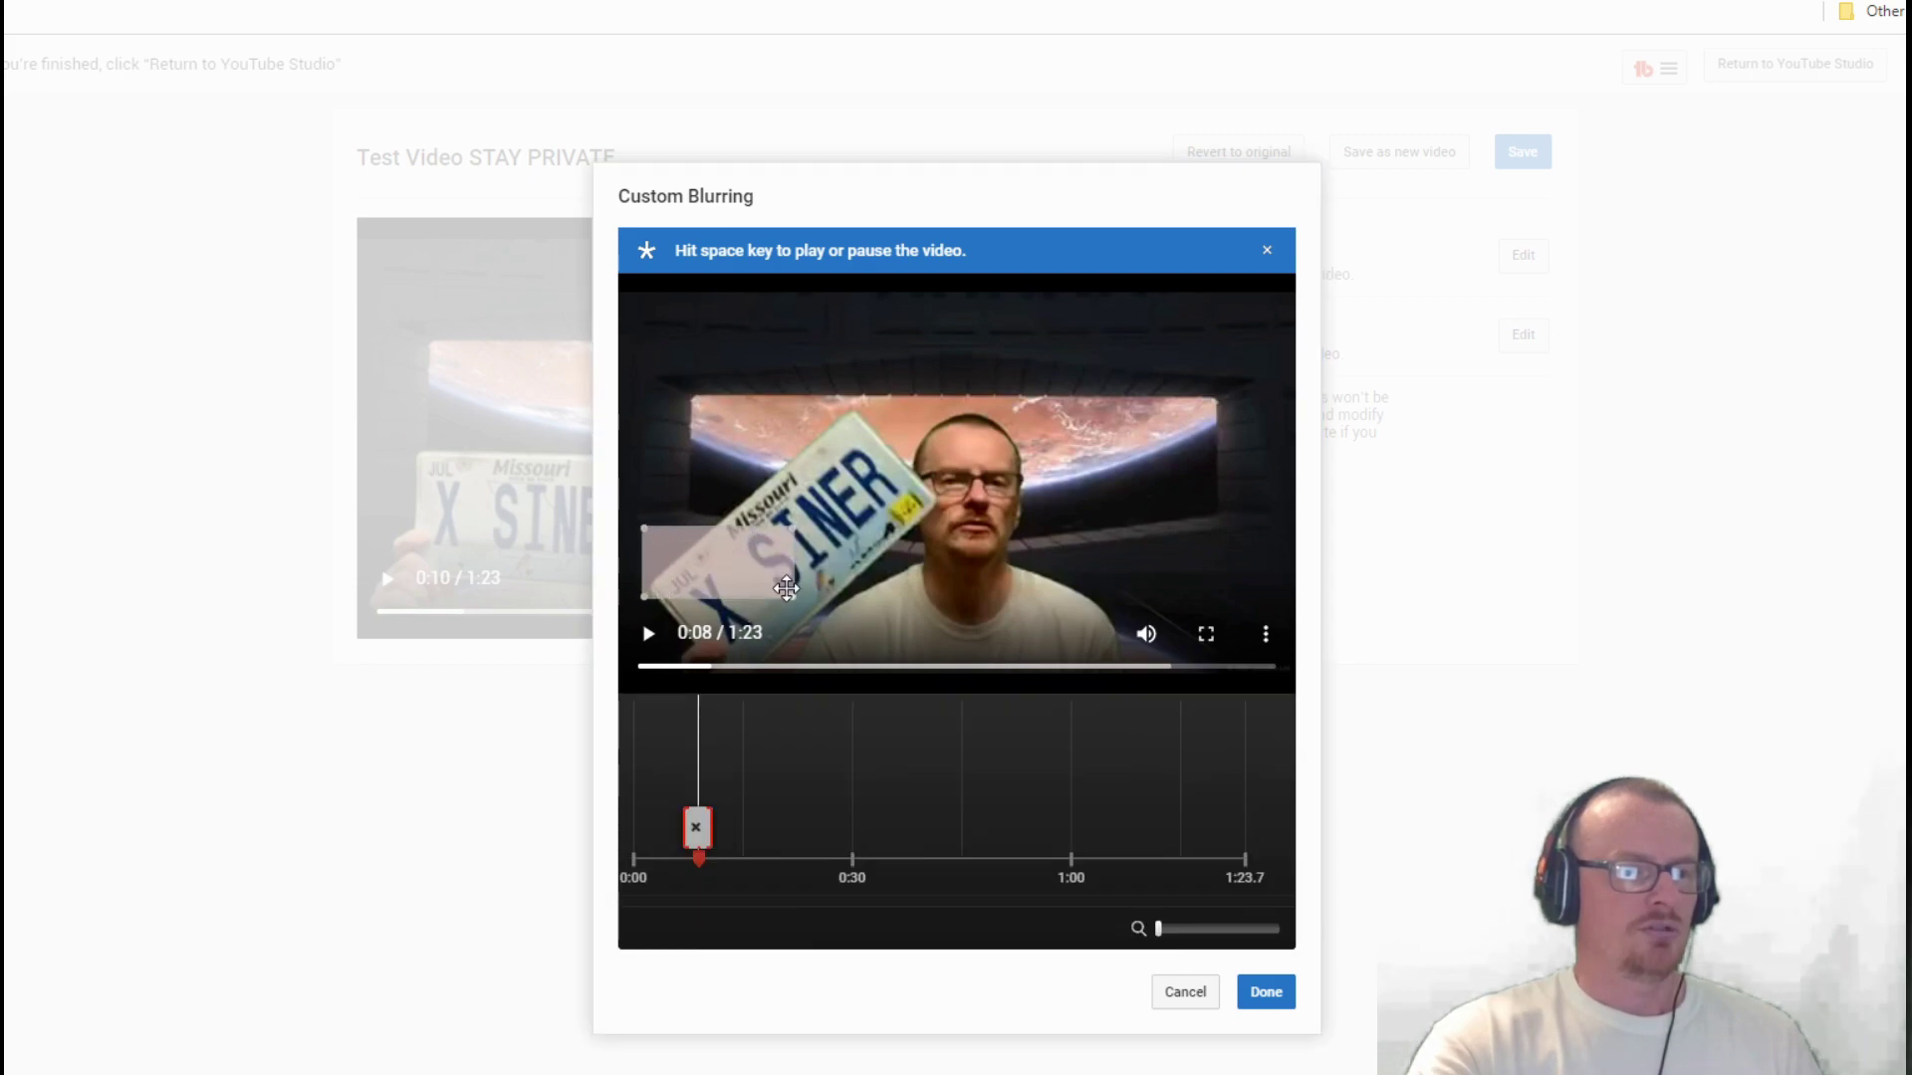
drag(794, 597, 903, 638)
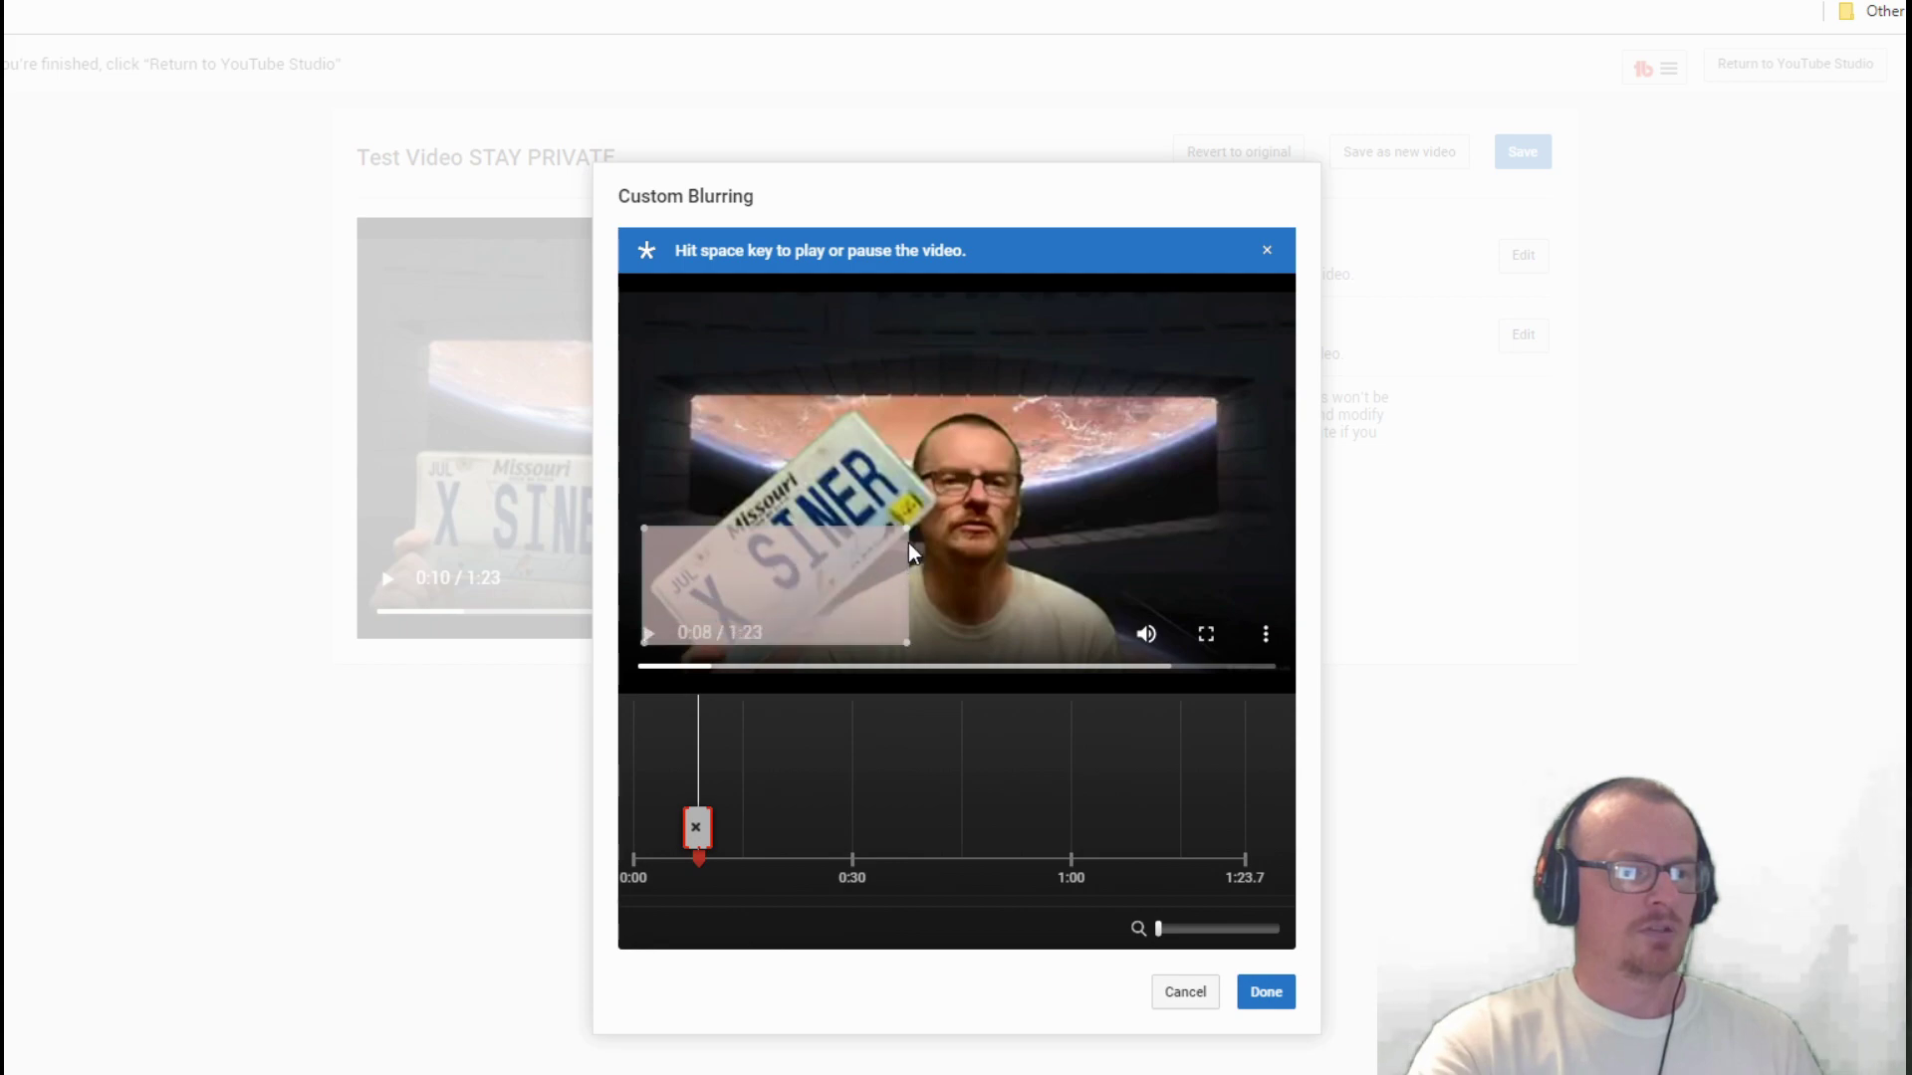
drag(904, 532, 937, 441)
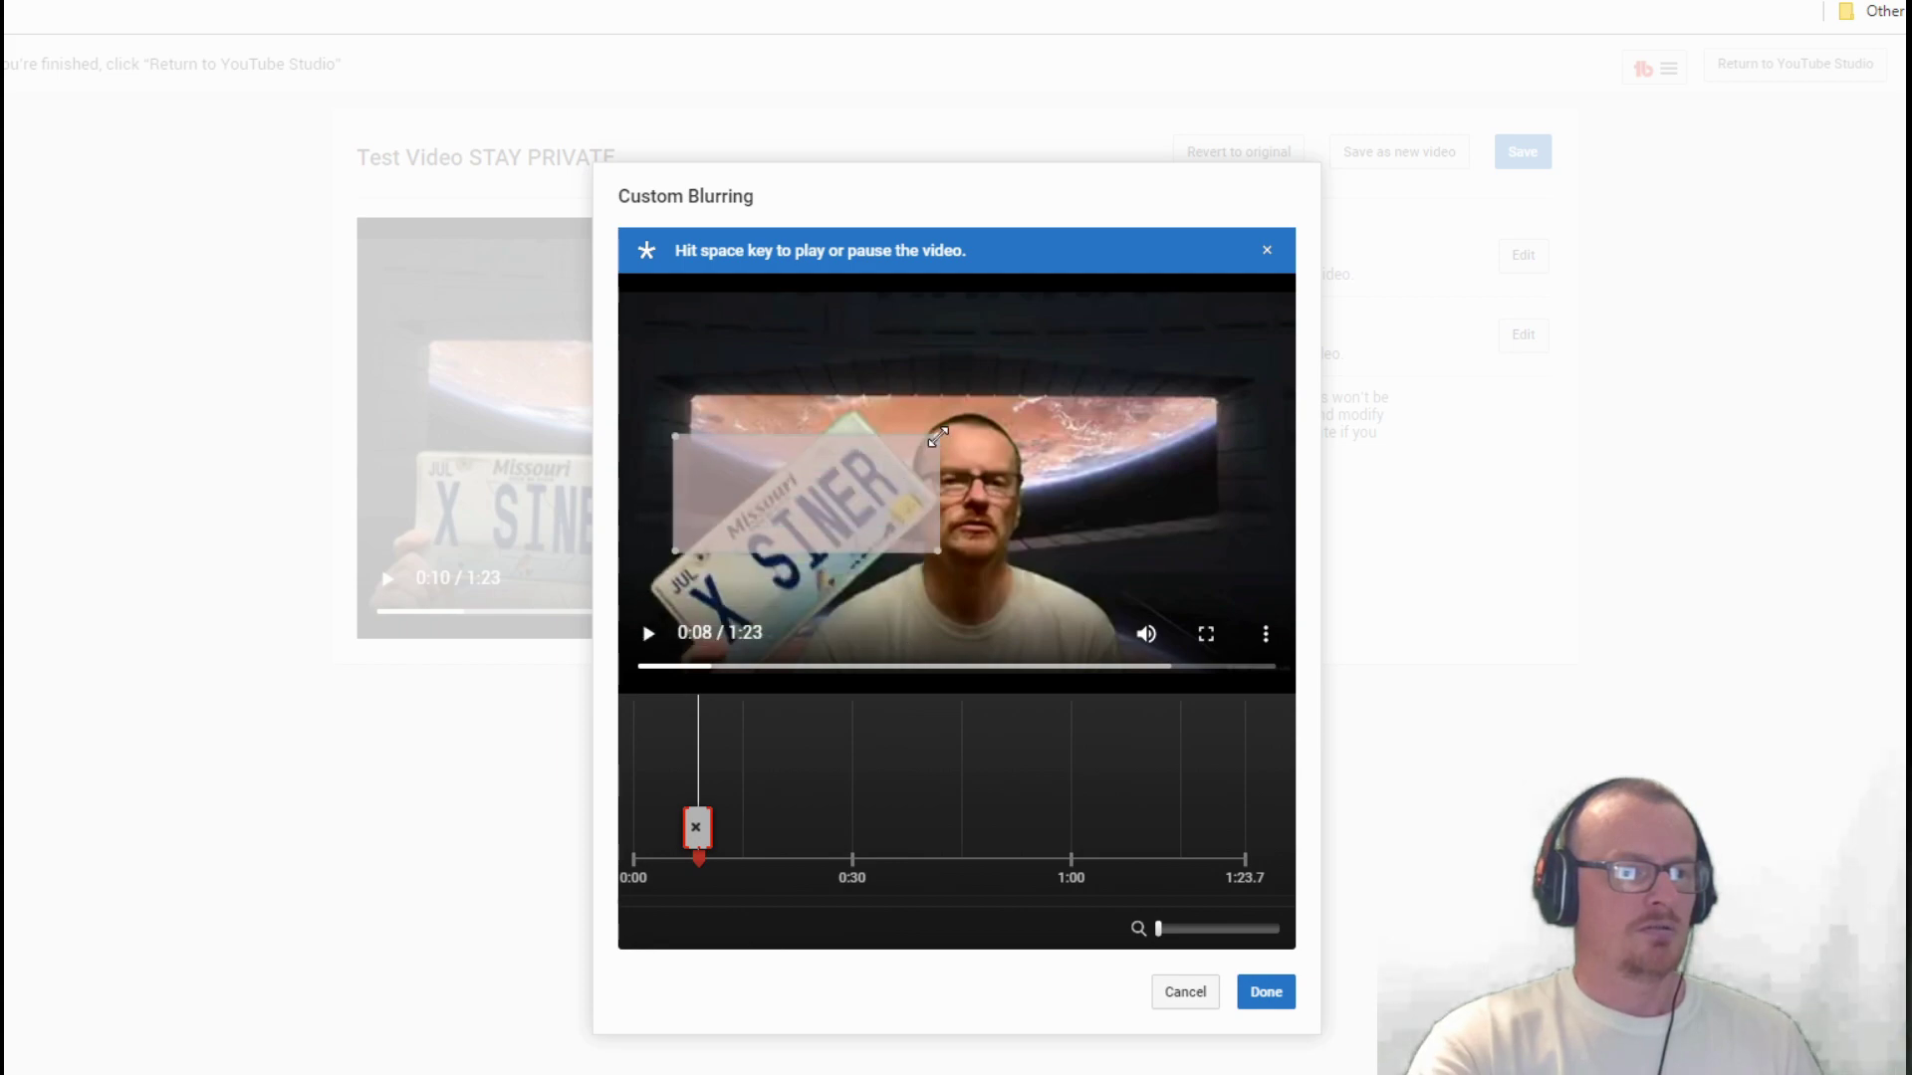
drag(679, 550, 661, 645)
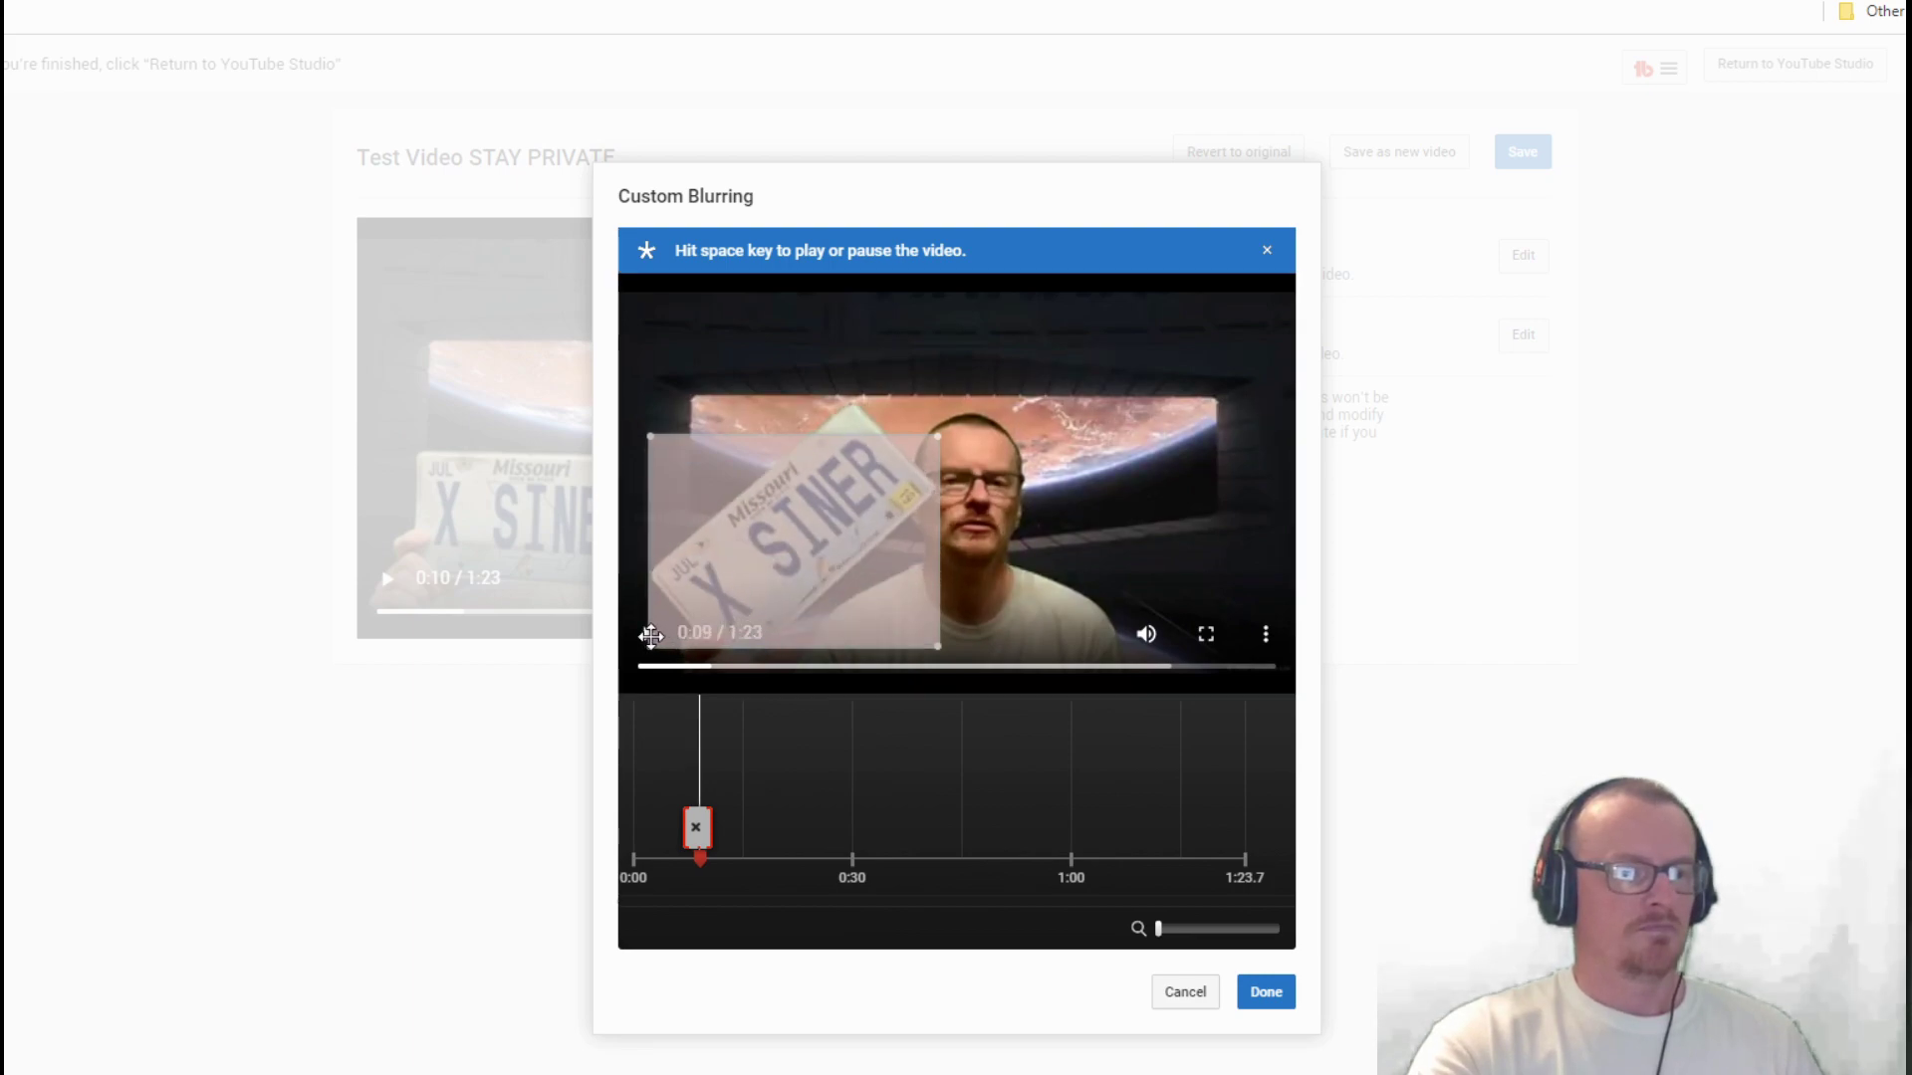
drag(728, 592, 739, 593)
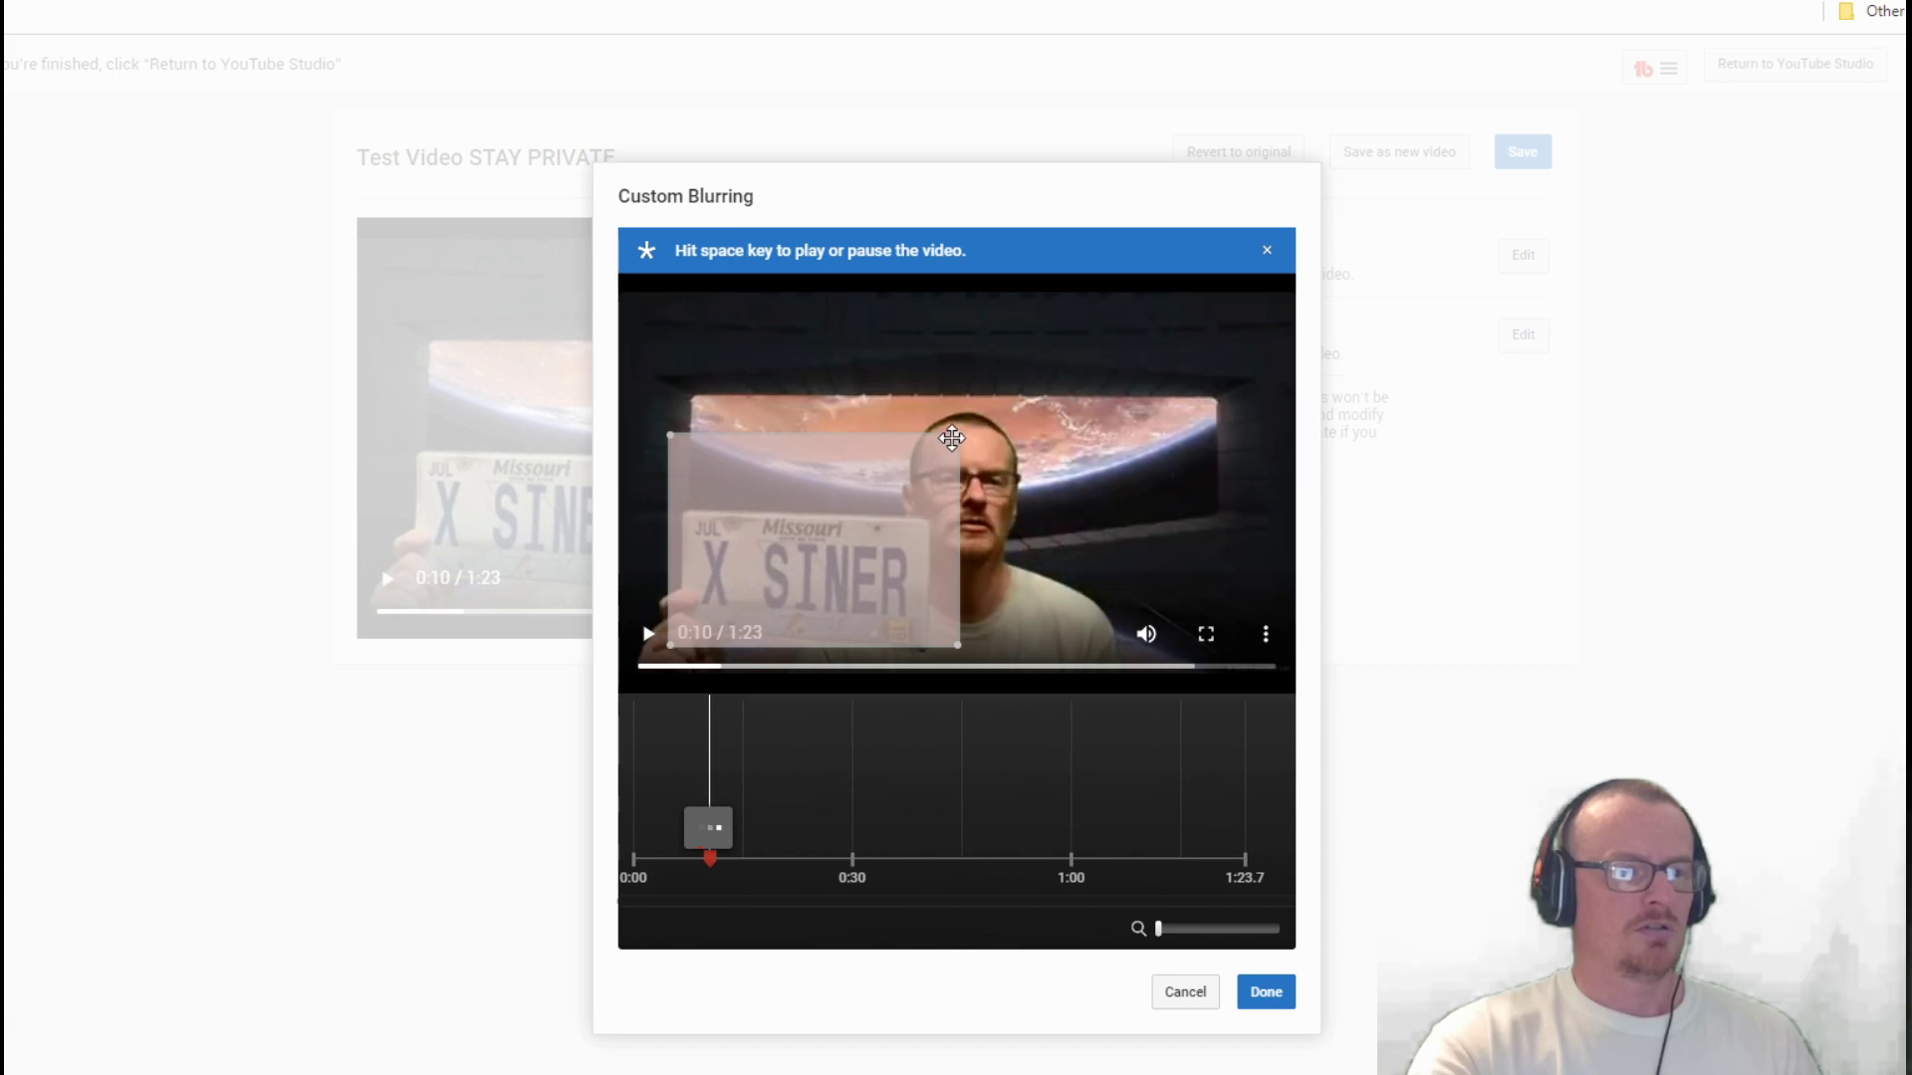
drag(956, 436, 928, 525)
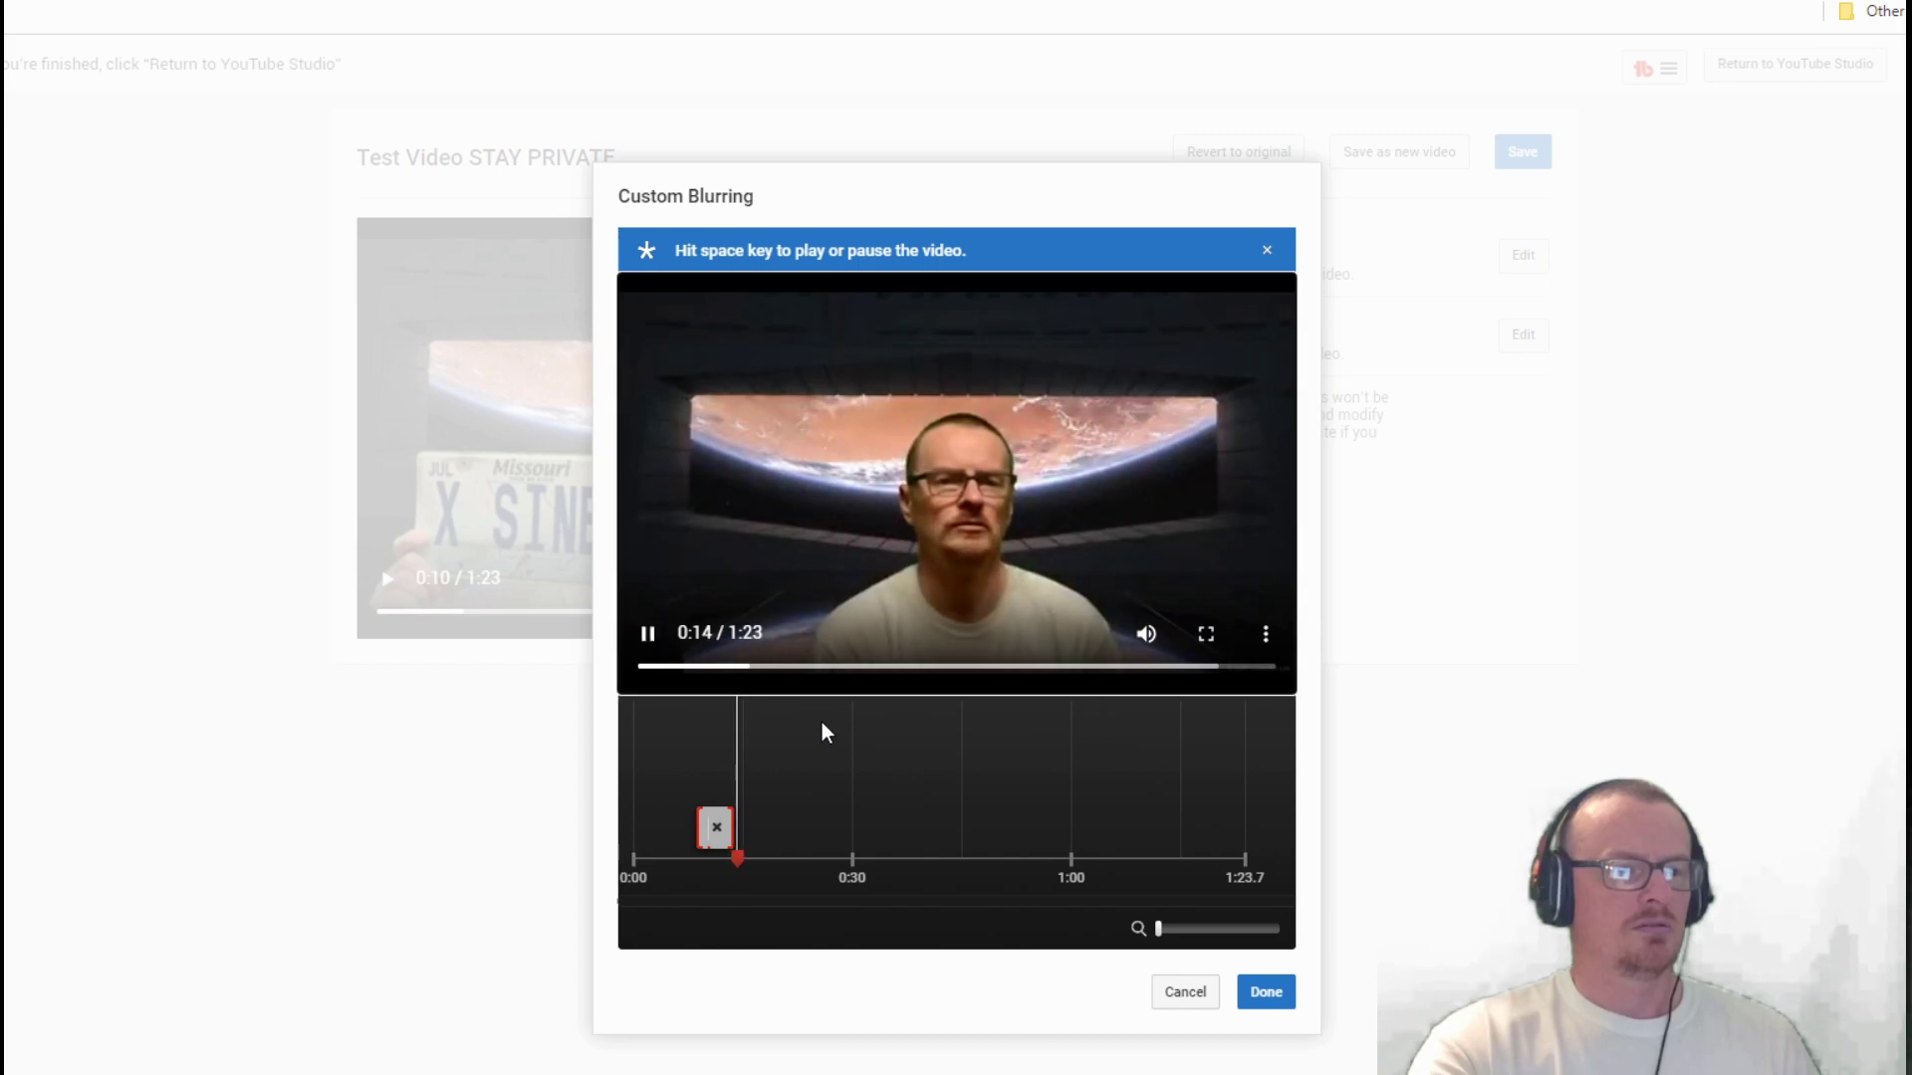
- Apply the licence-plate blur, then reopen custom blurring with Reconfigure
click(1265, 992)
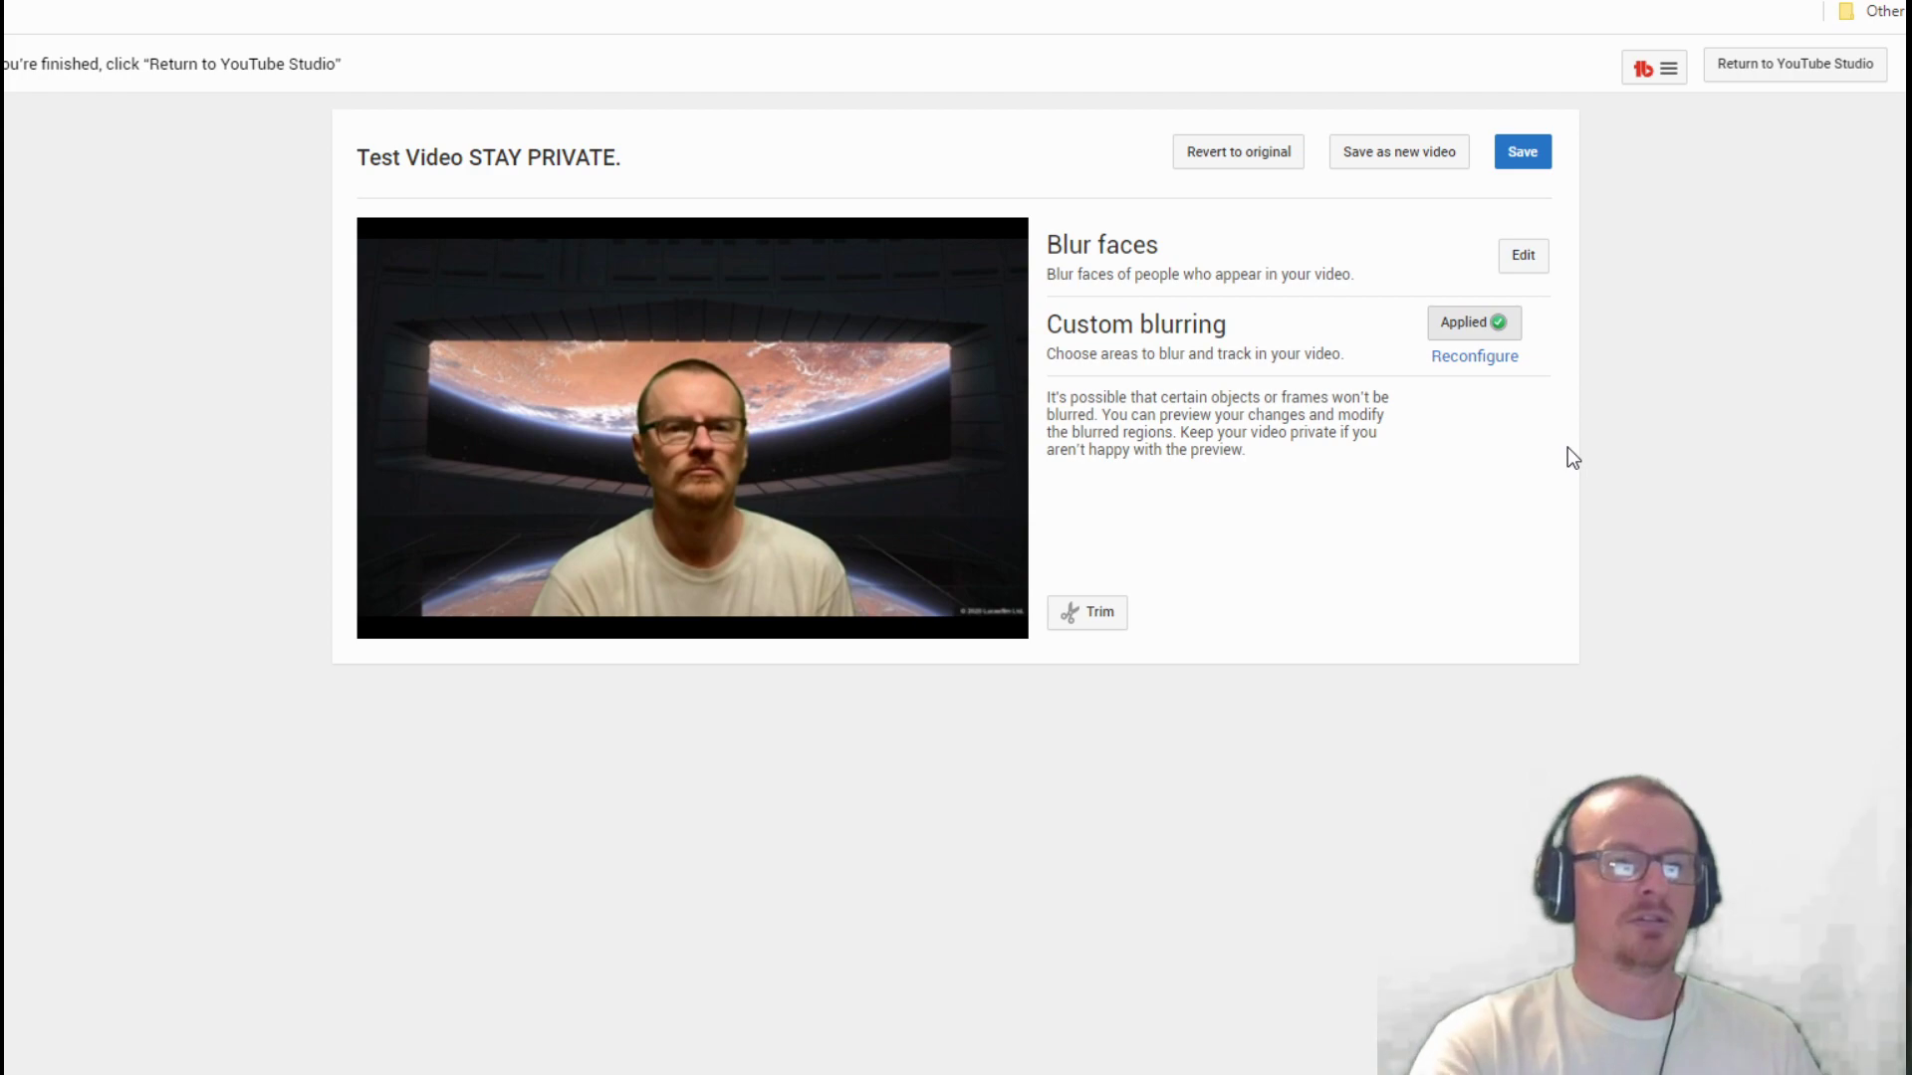
click(1475, 356)
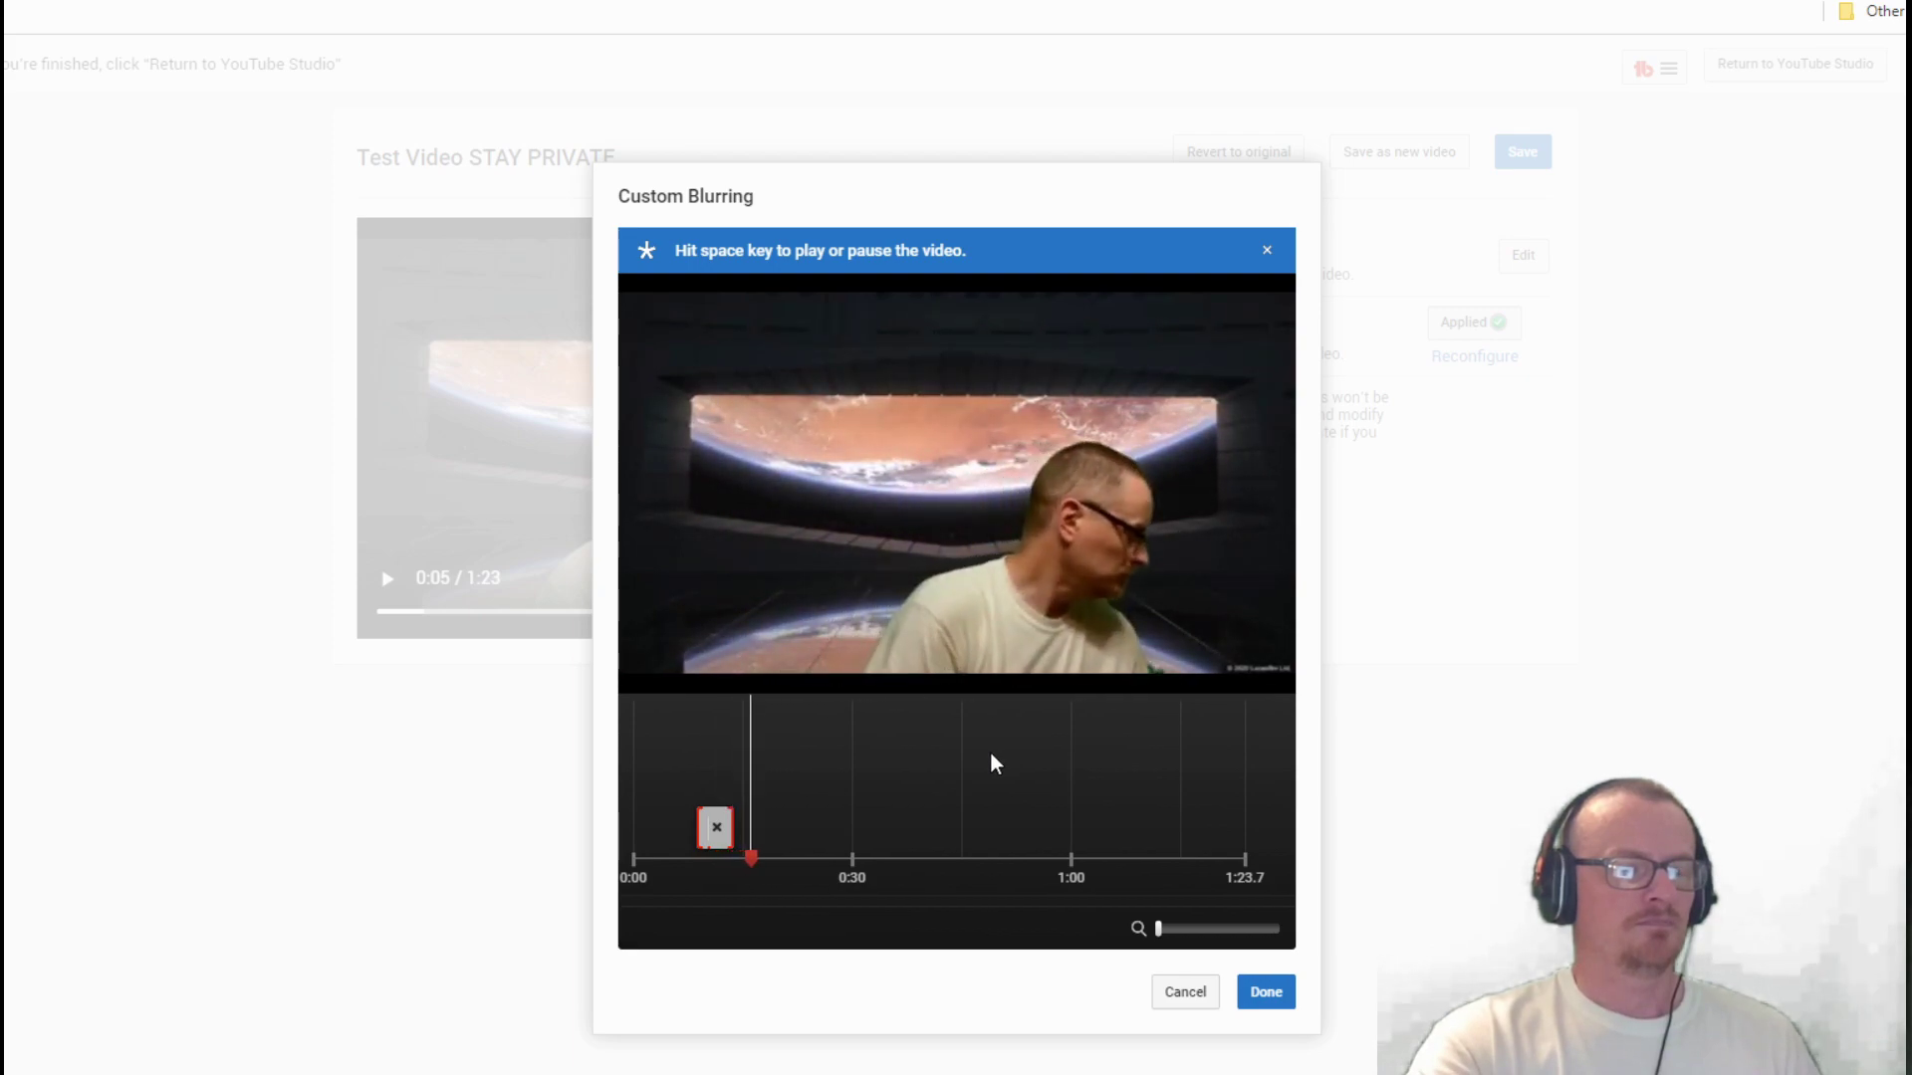
- Pause where the hat appears and place an enlarged blur box over the hat's lettering
key(space)
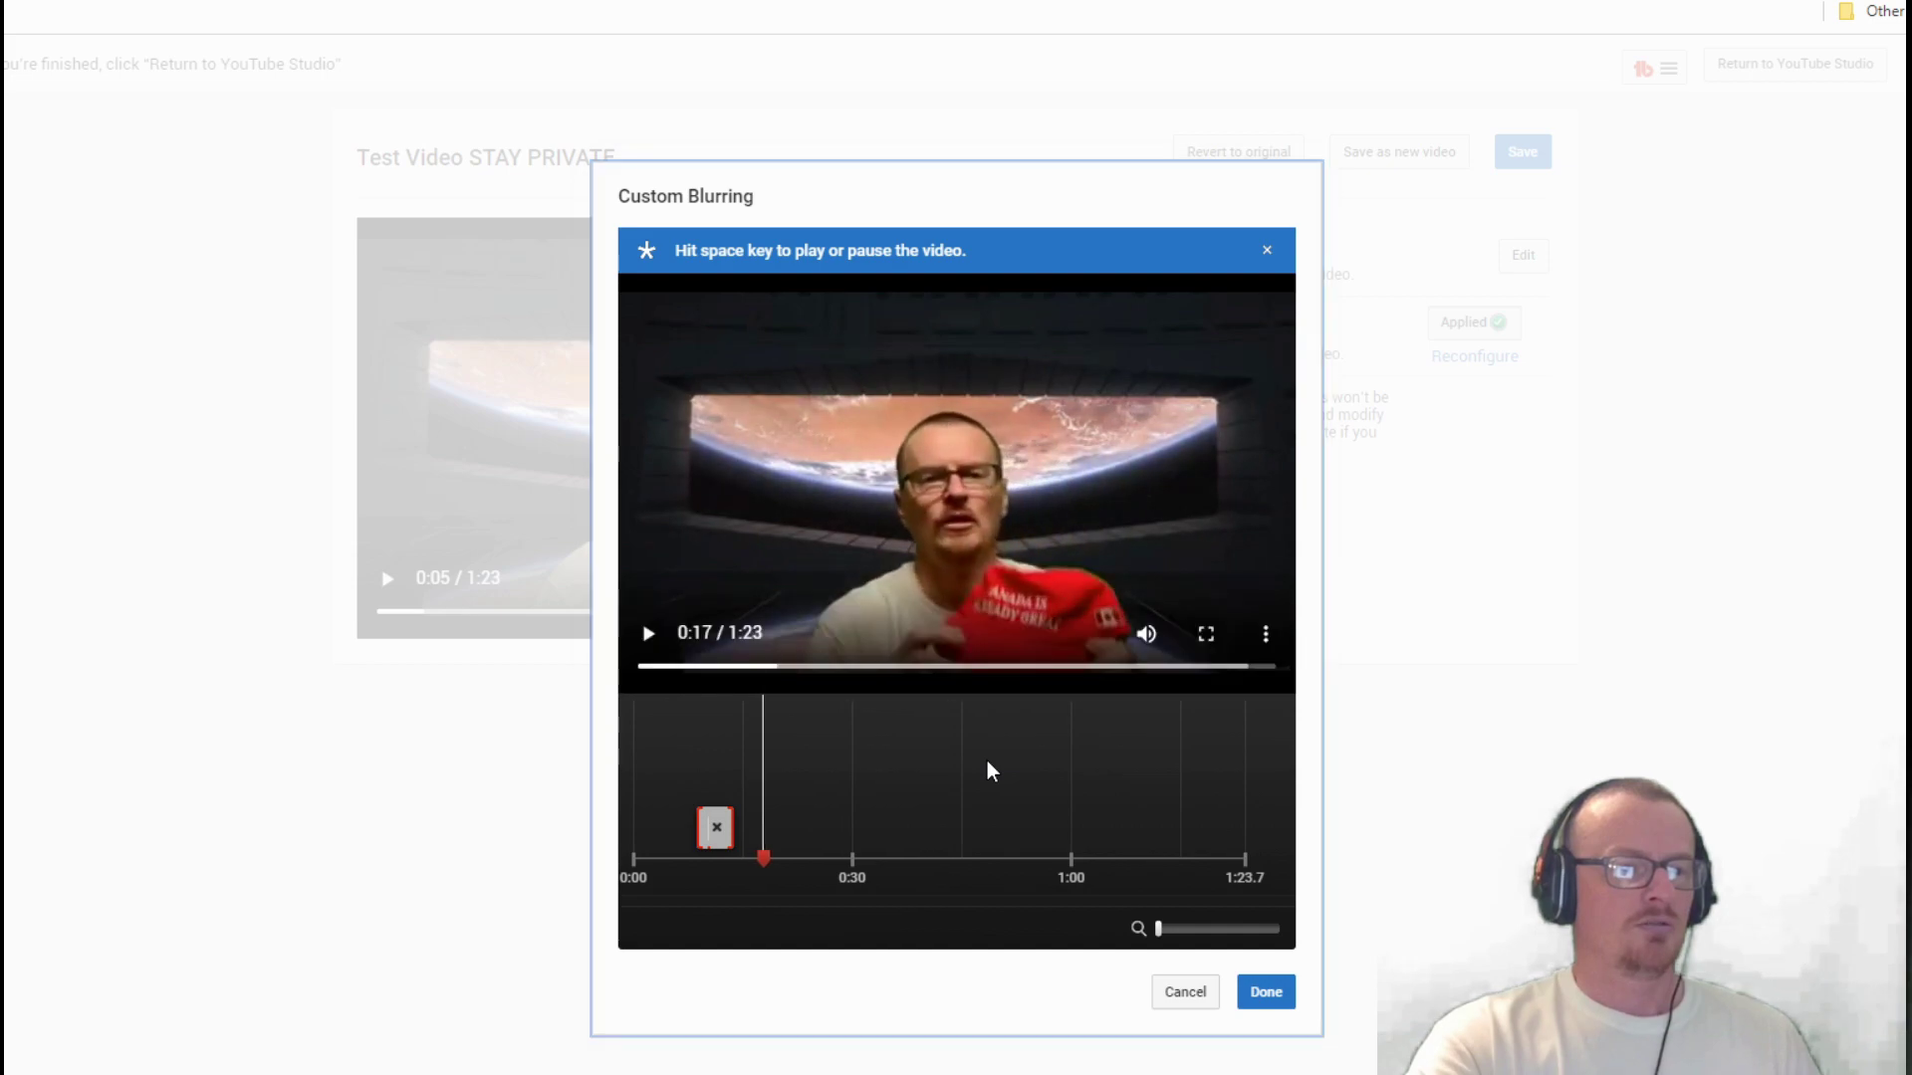
click(997, 606)
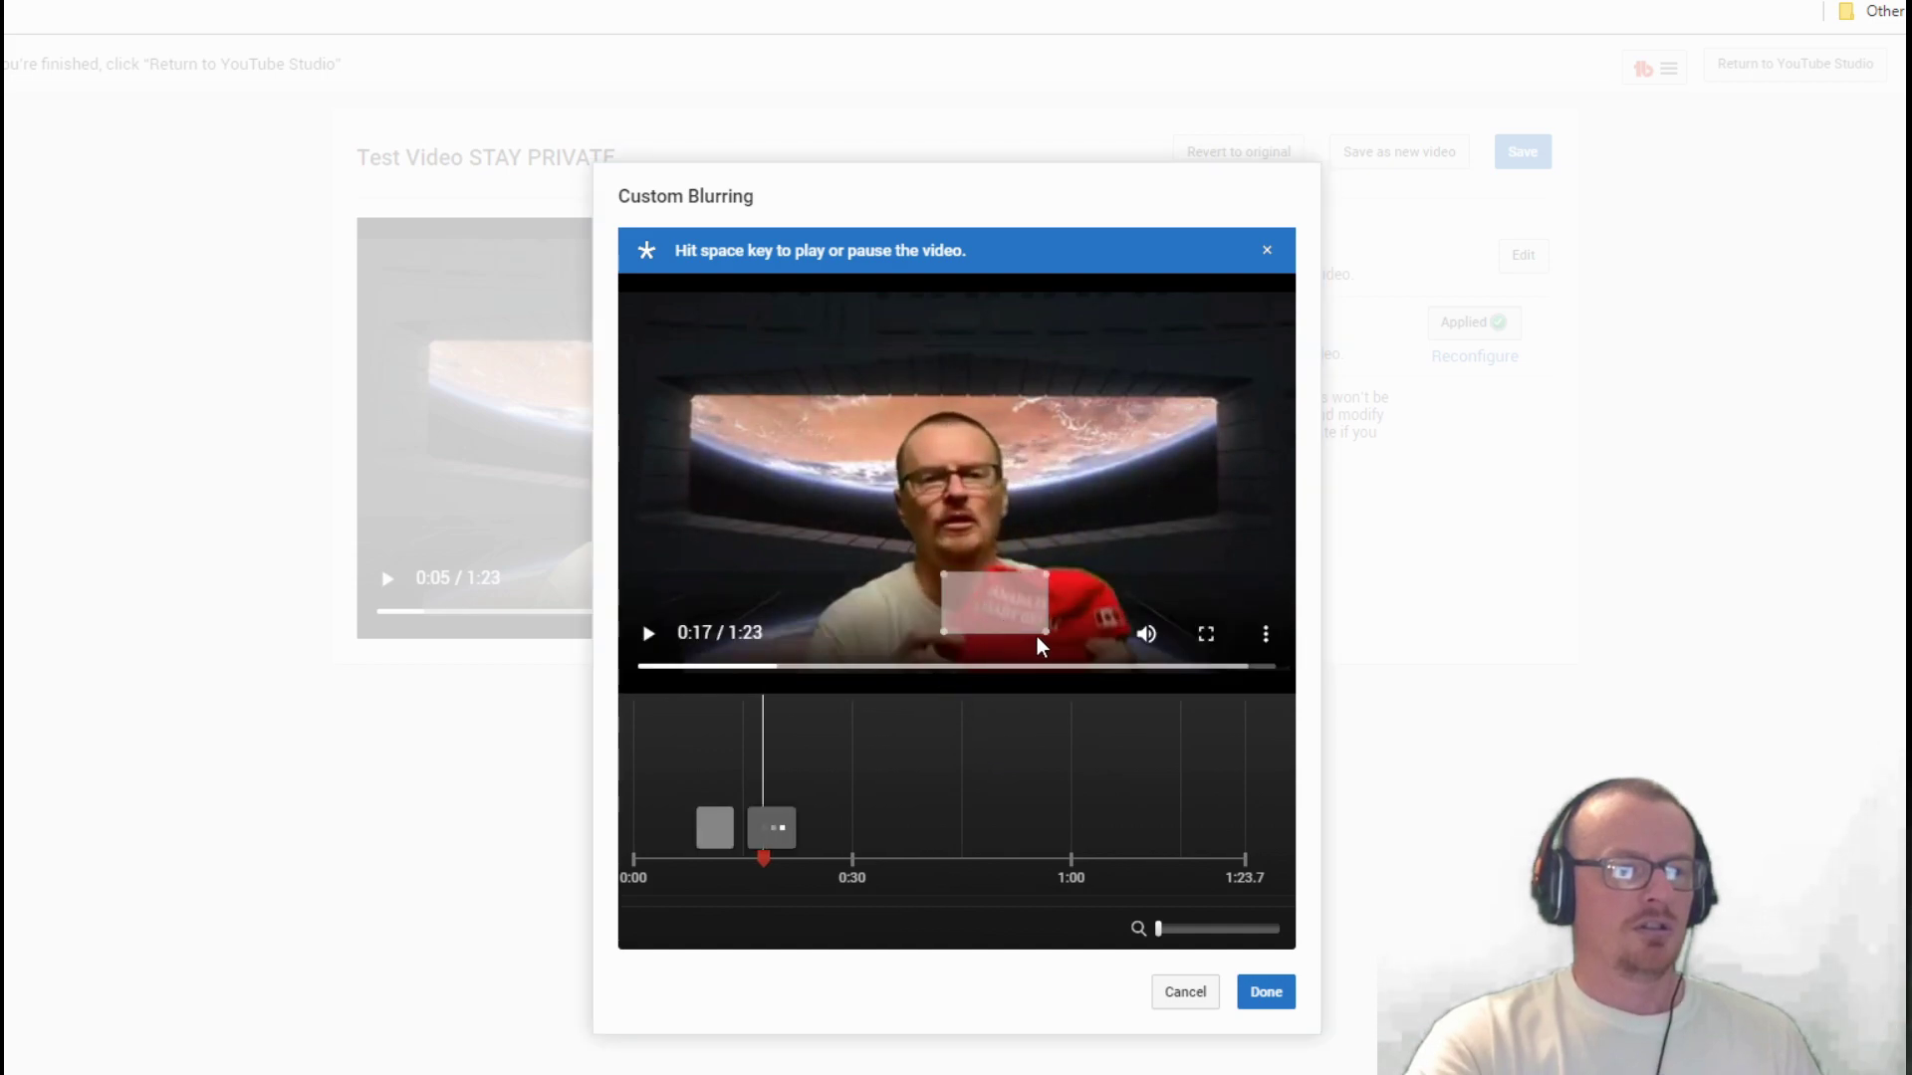
drag(1041, 628, 1082, 649)
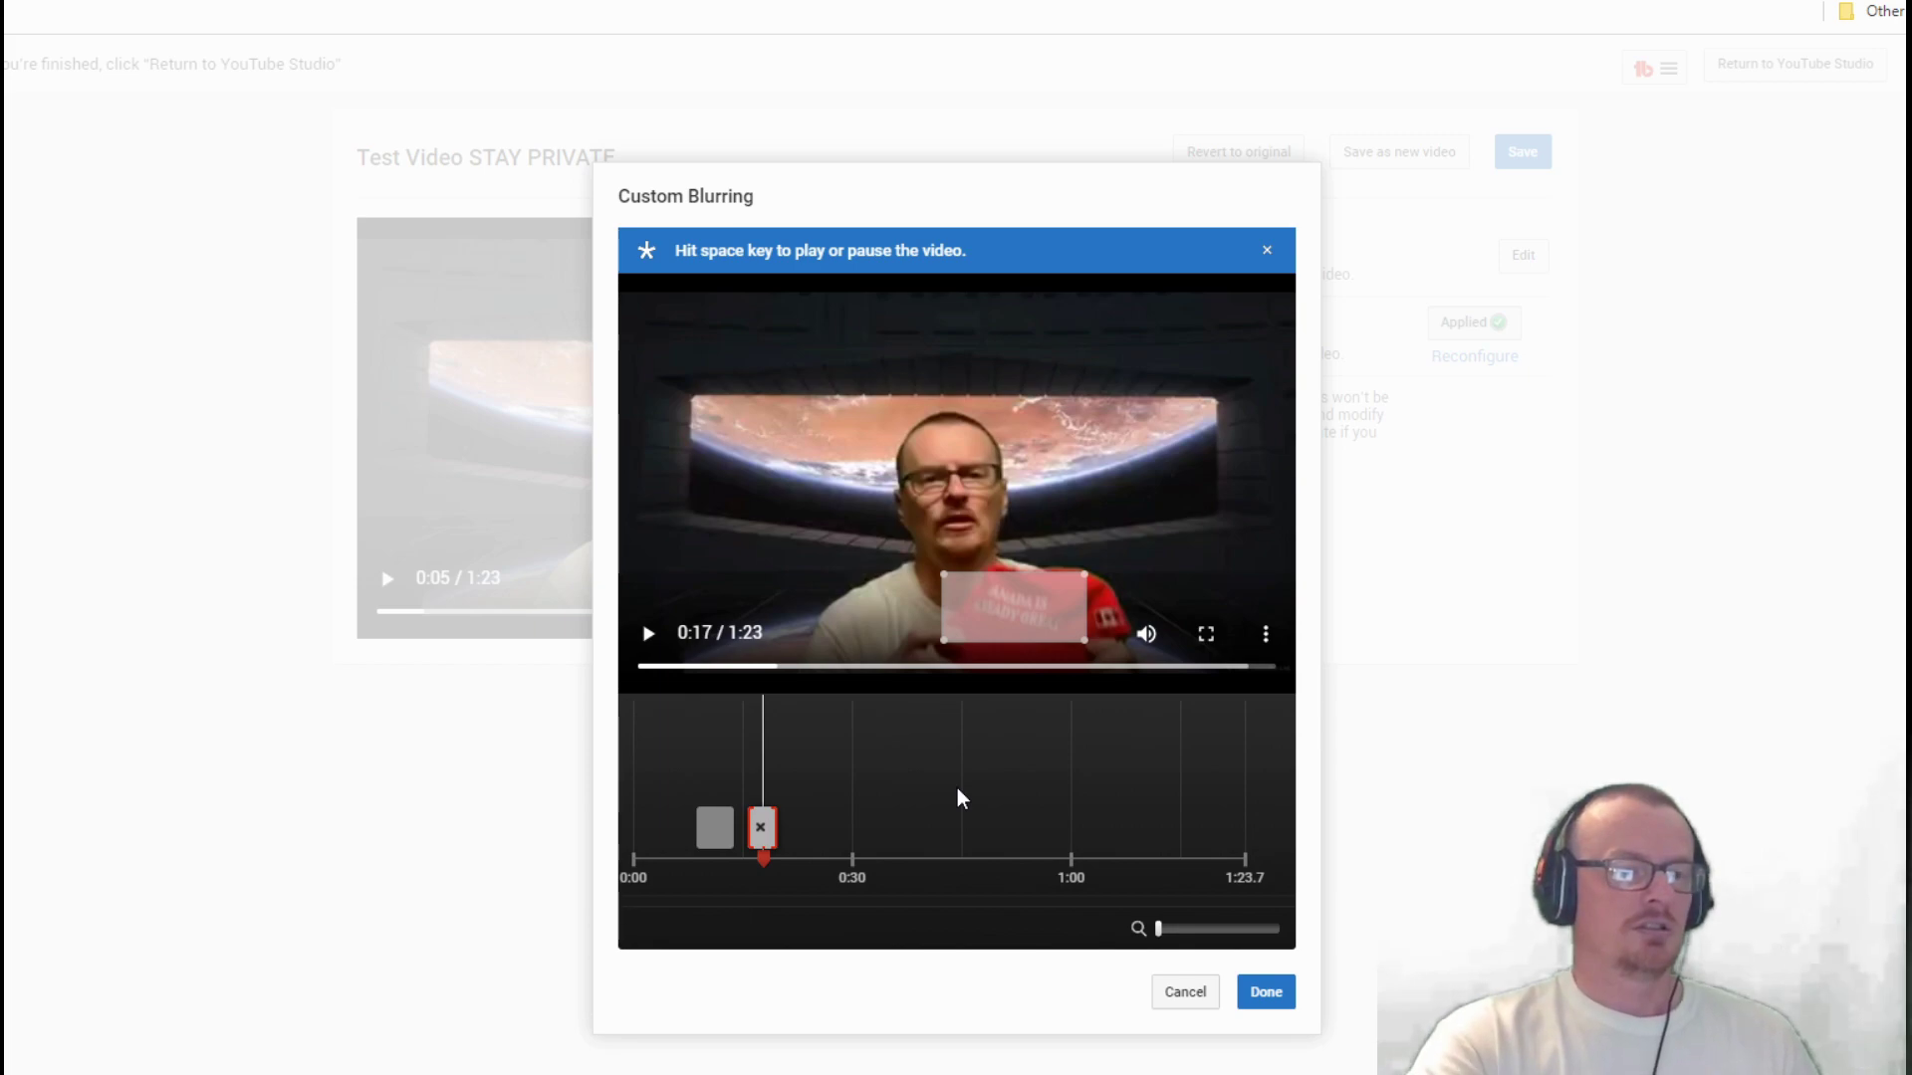
key(space)
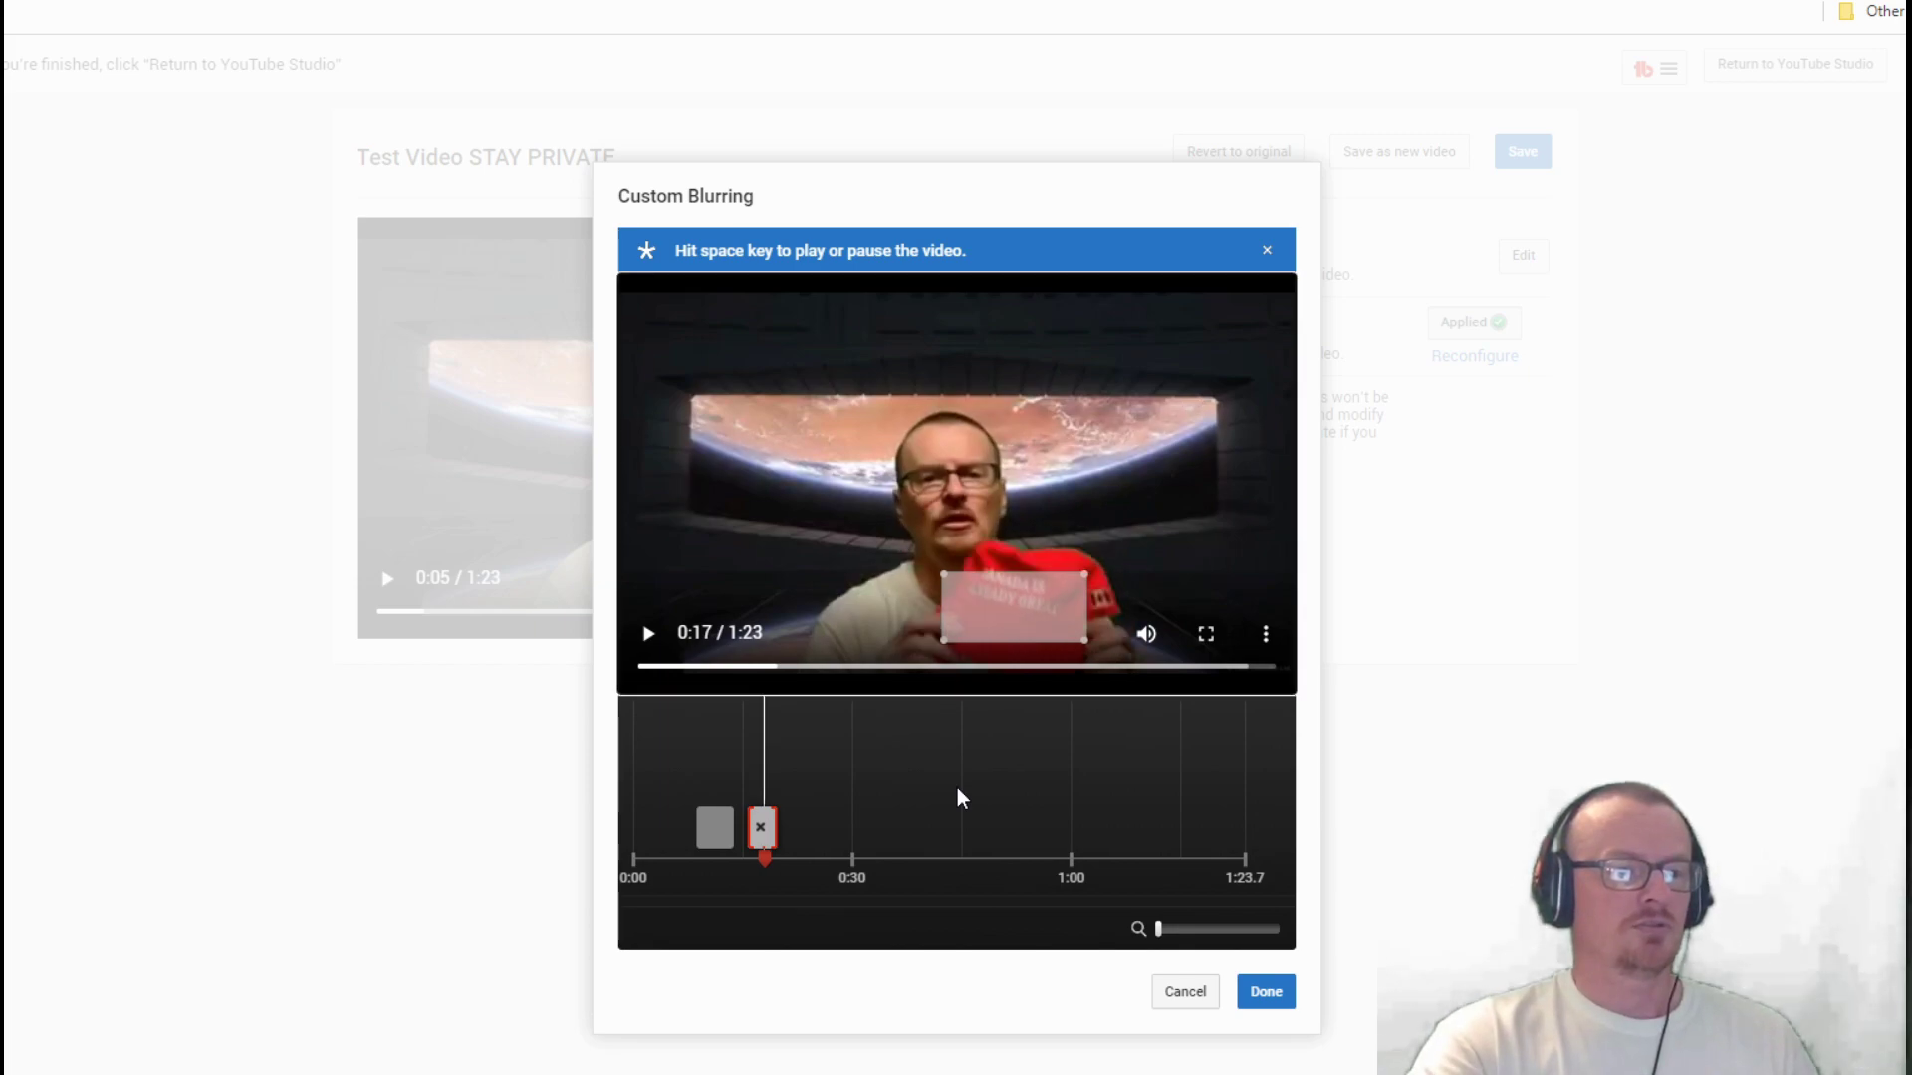
key(space)
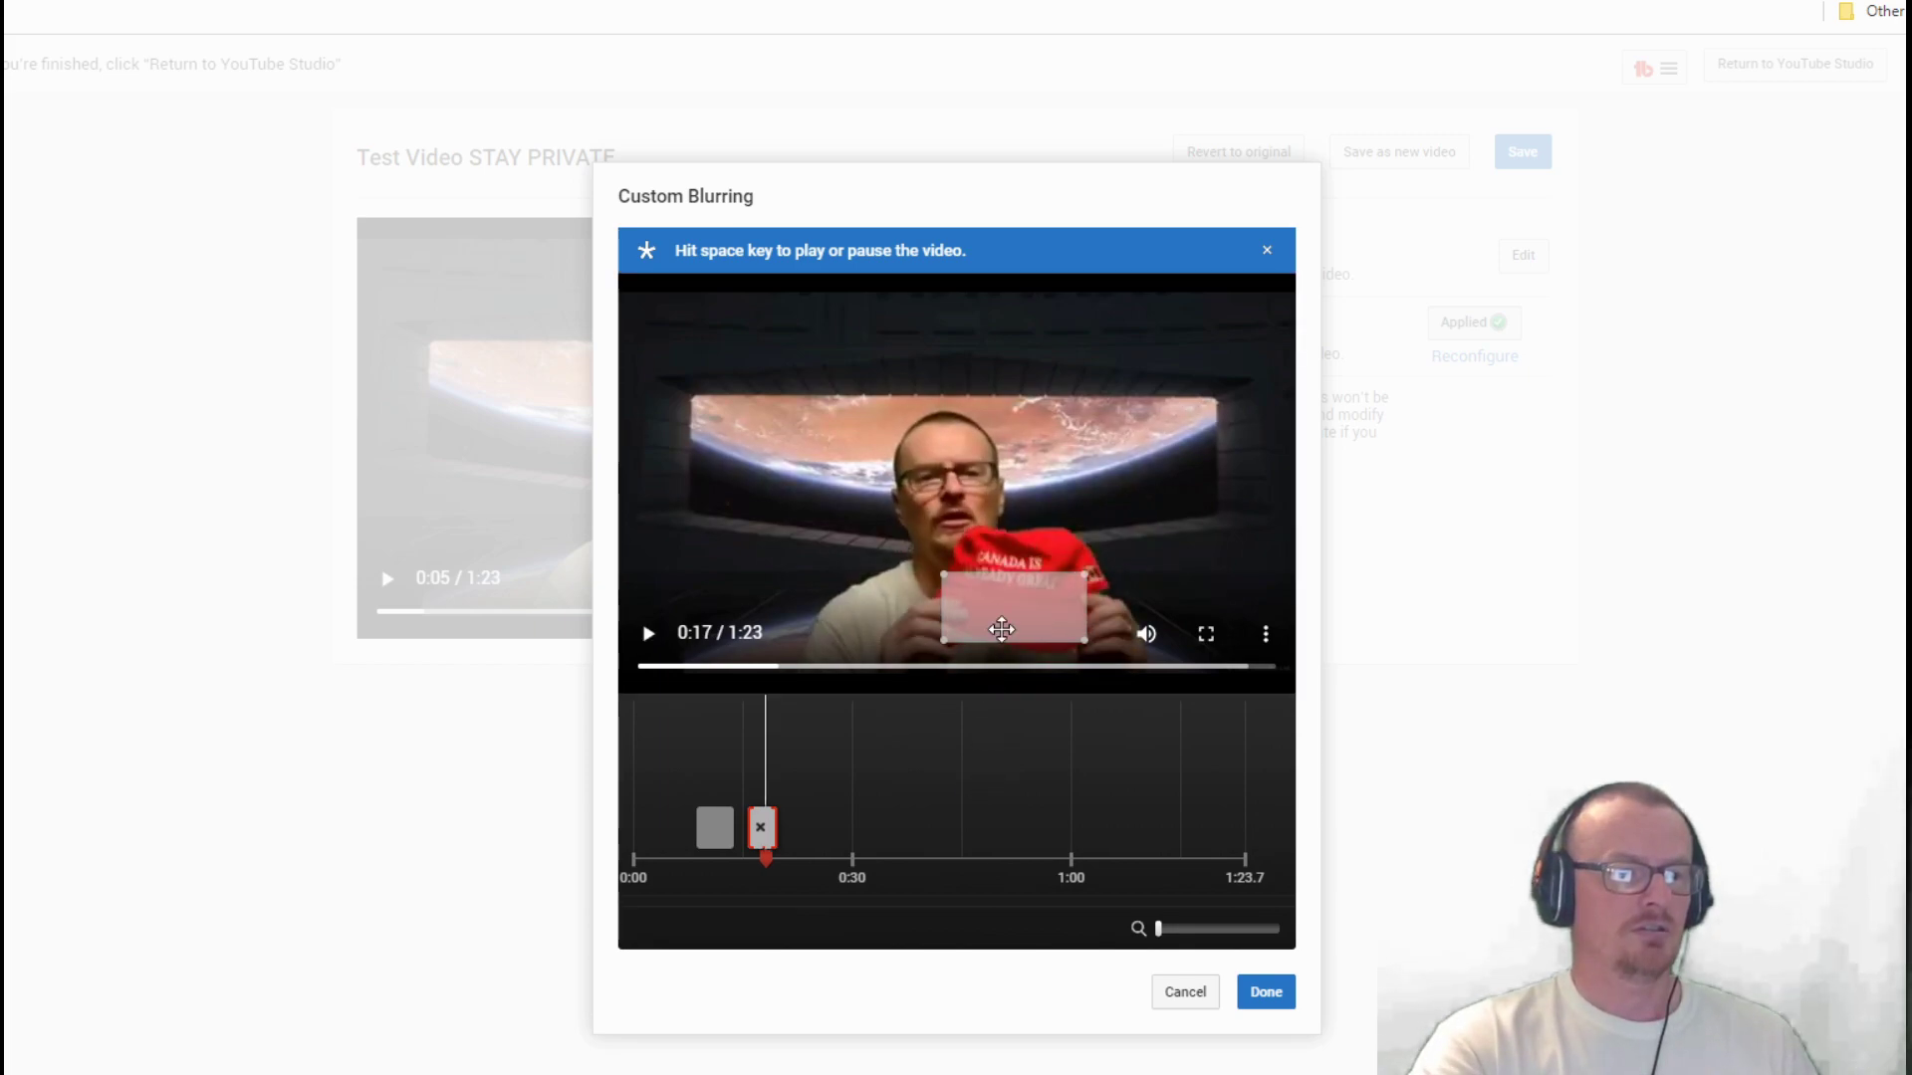
drag(1001, 629, 1001, 578)
- Play to 0:22, then lengthen the hat blur clip on the timeline
key(space)
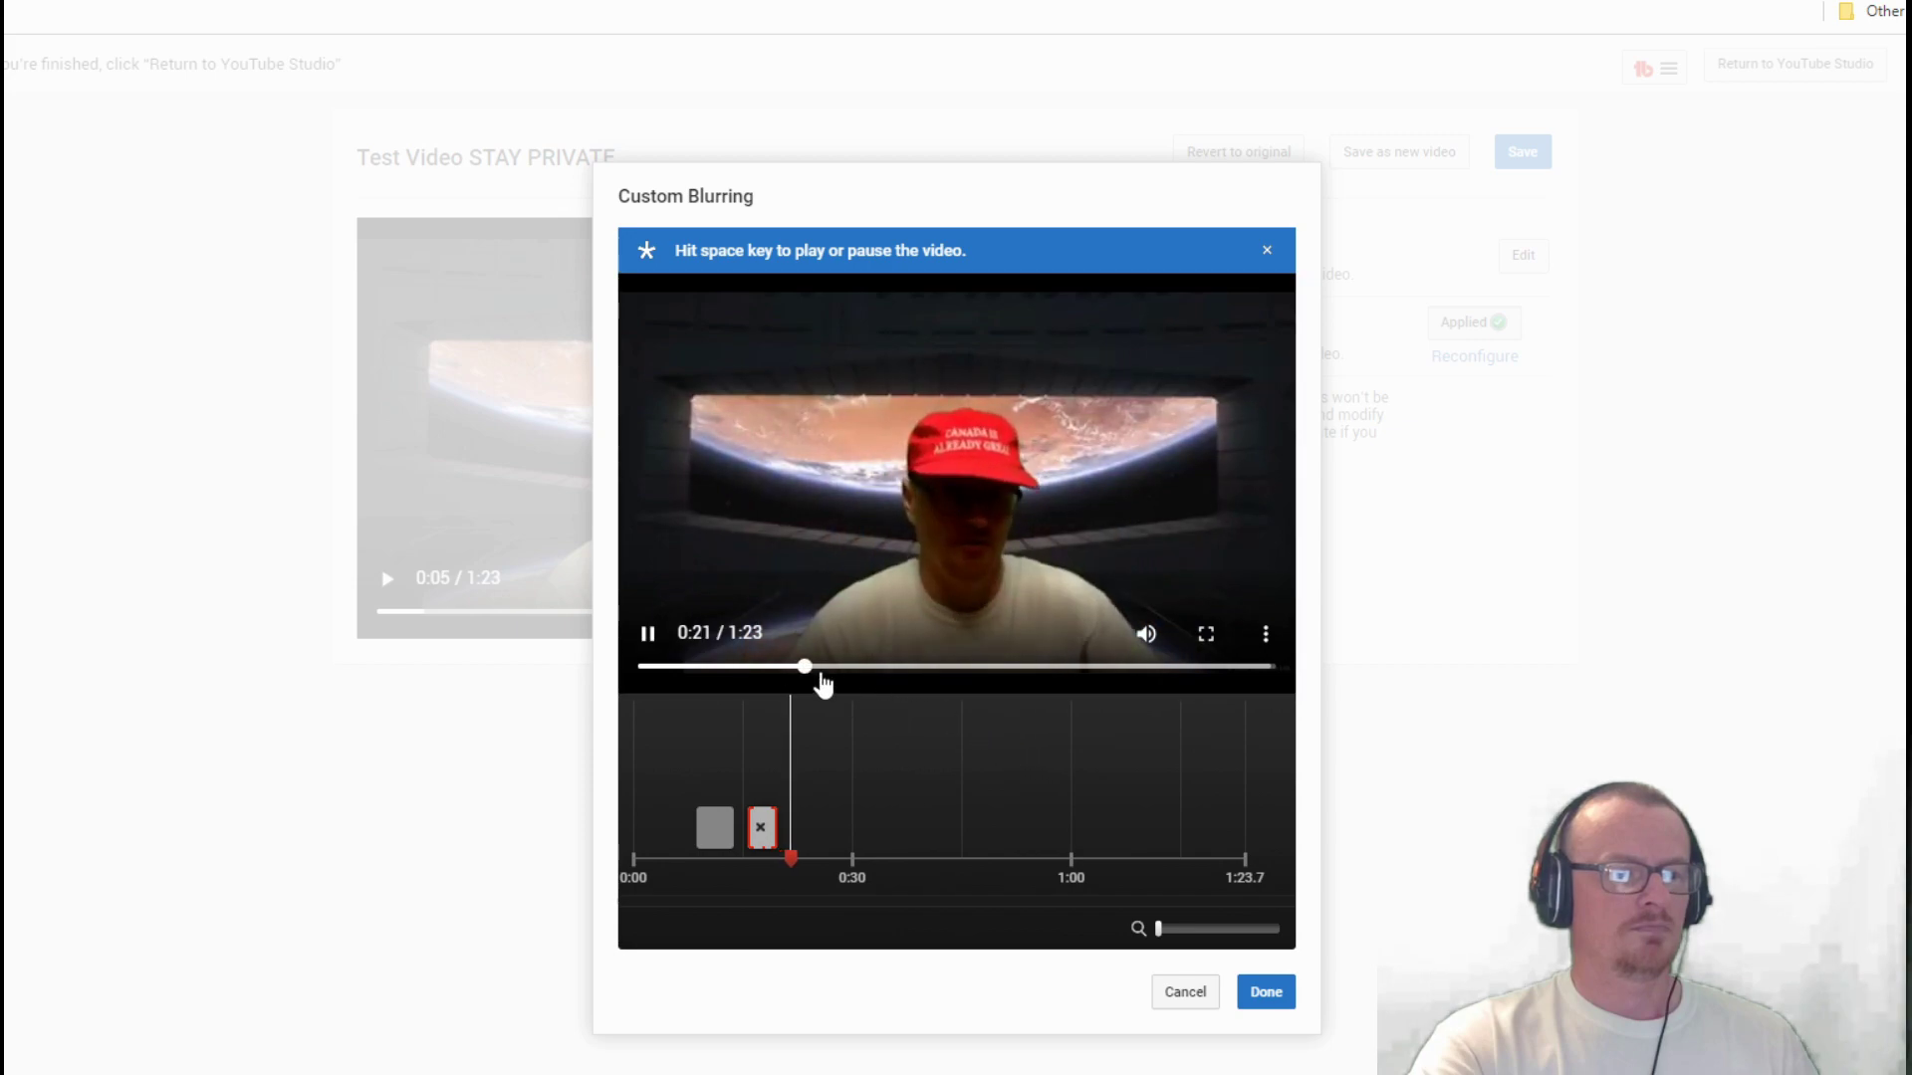
key(space)
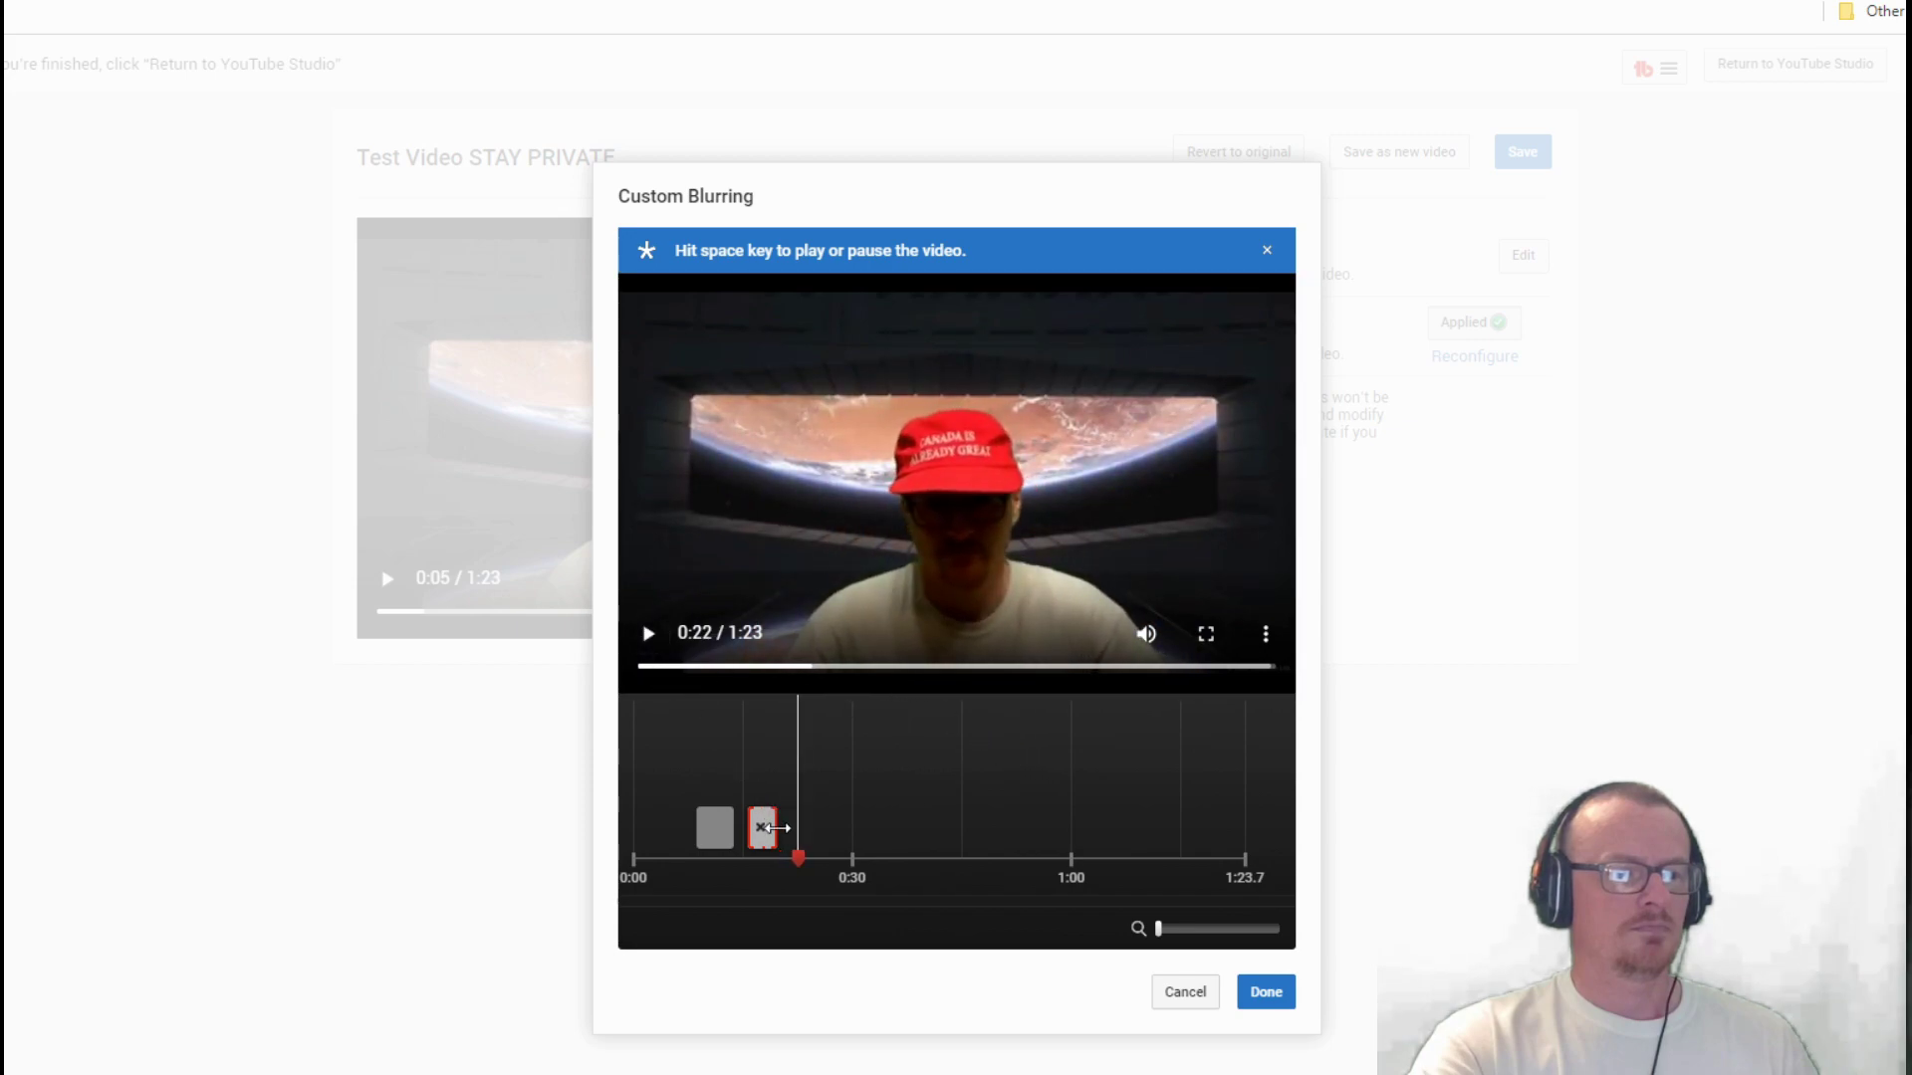
drag(777, 828, 843, 828)
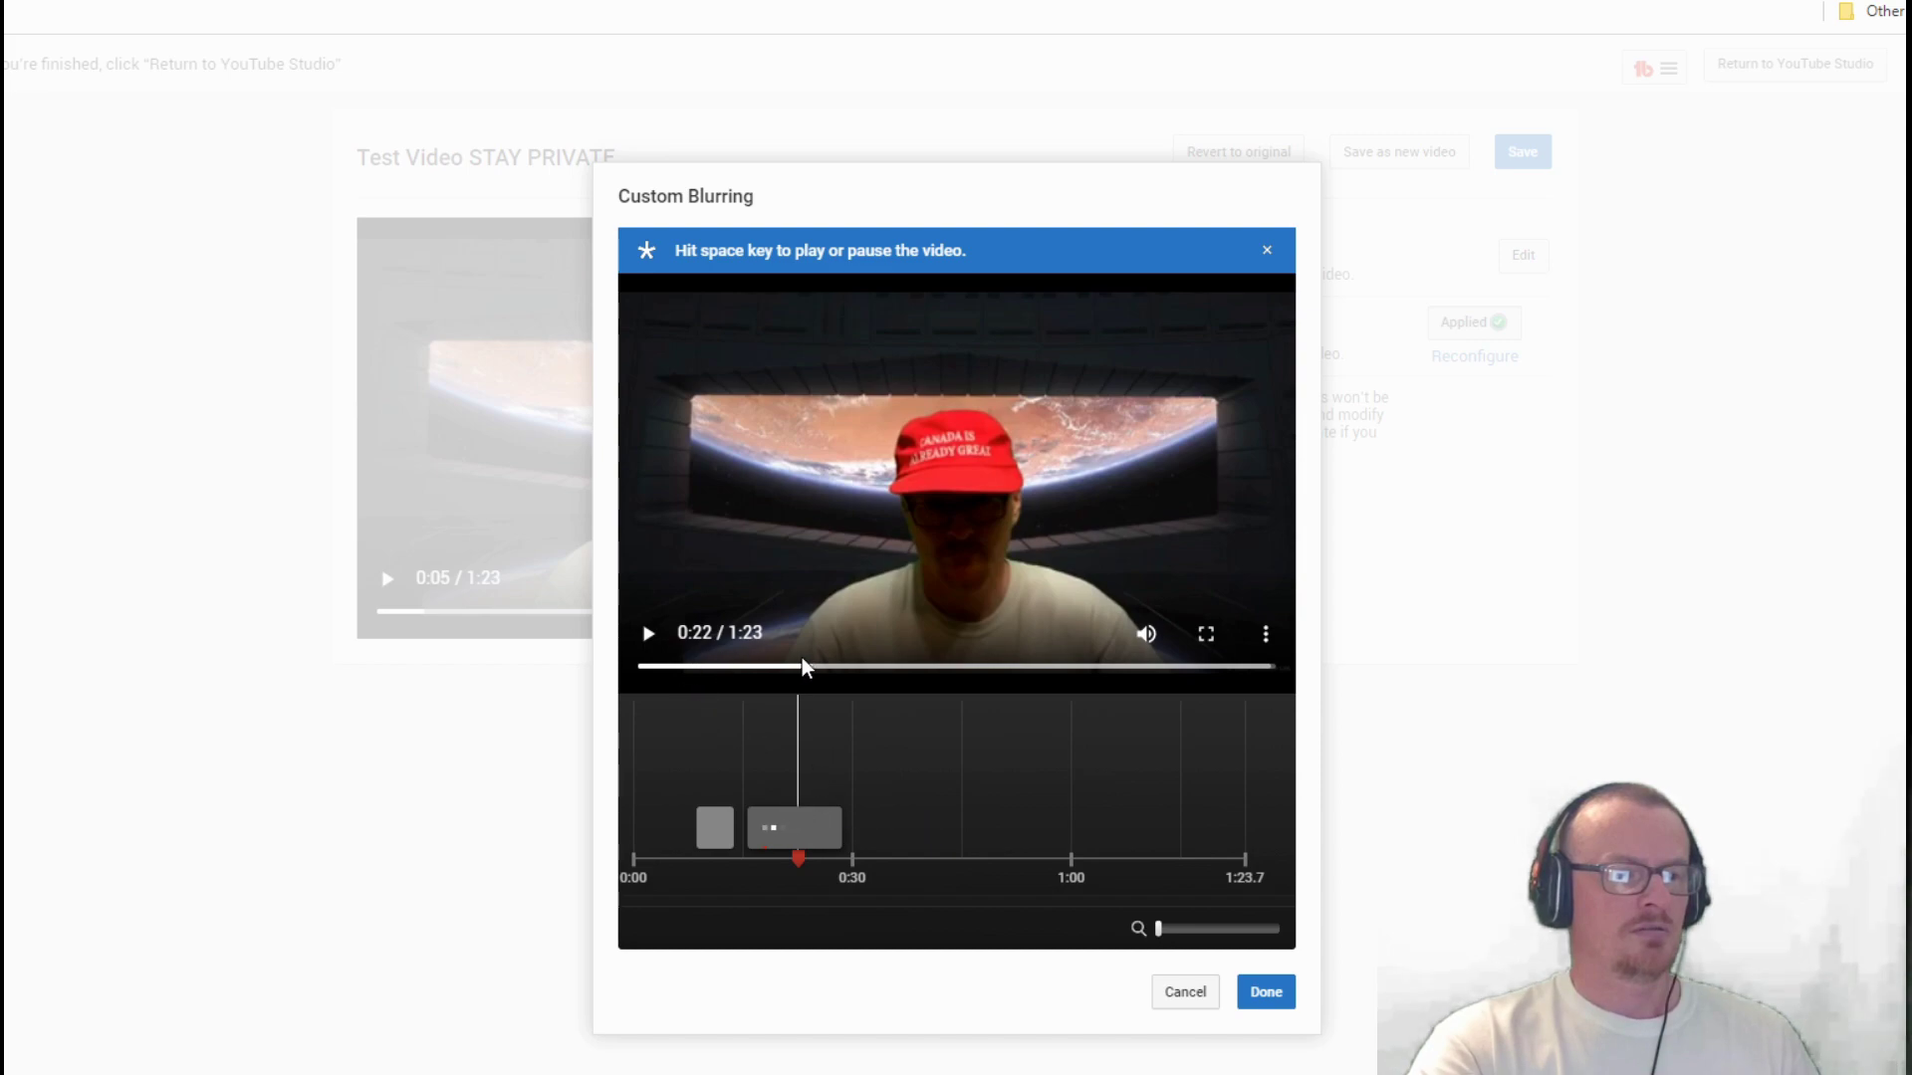
- Set the hat blur clip to Lock, checking playback between 0:26 and 0:28
right_click(780, 837)
click(749, 783)
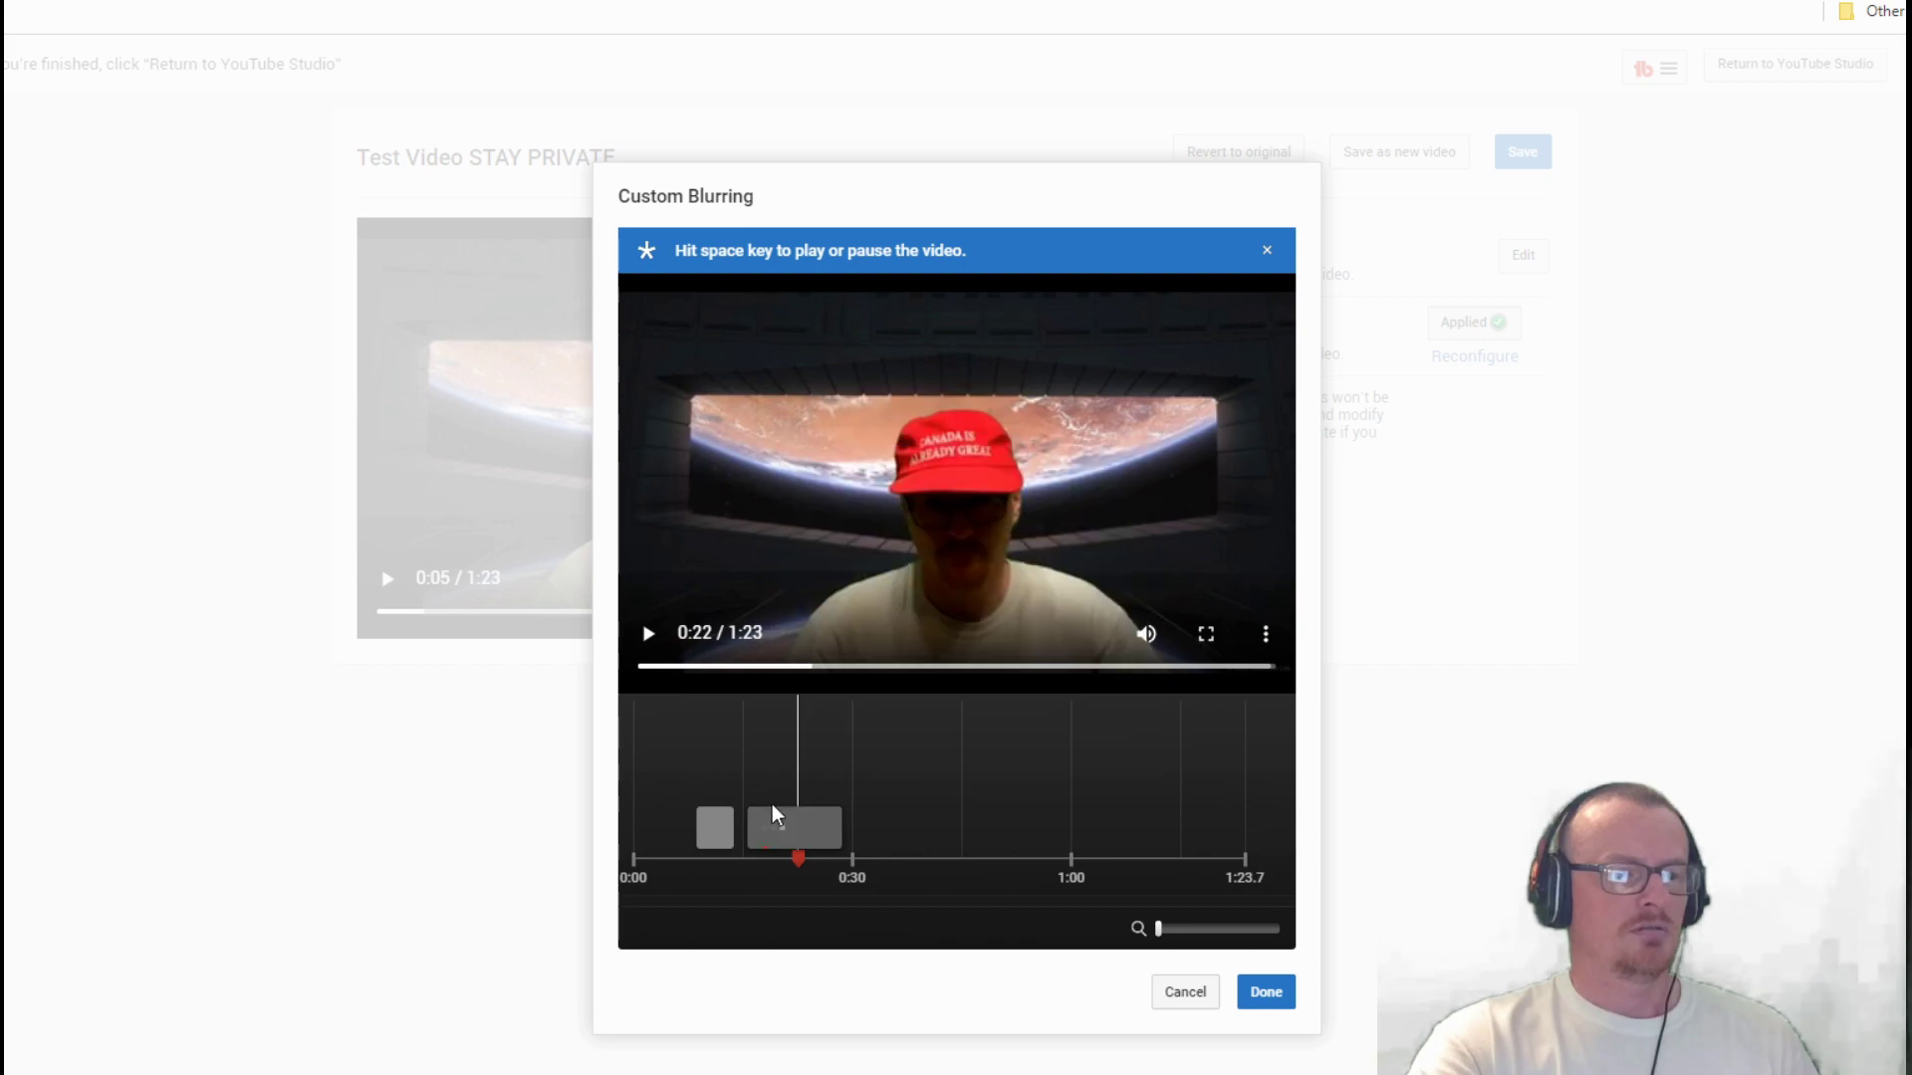
click(802, 750)
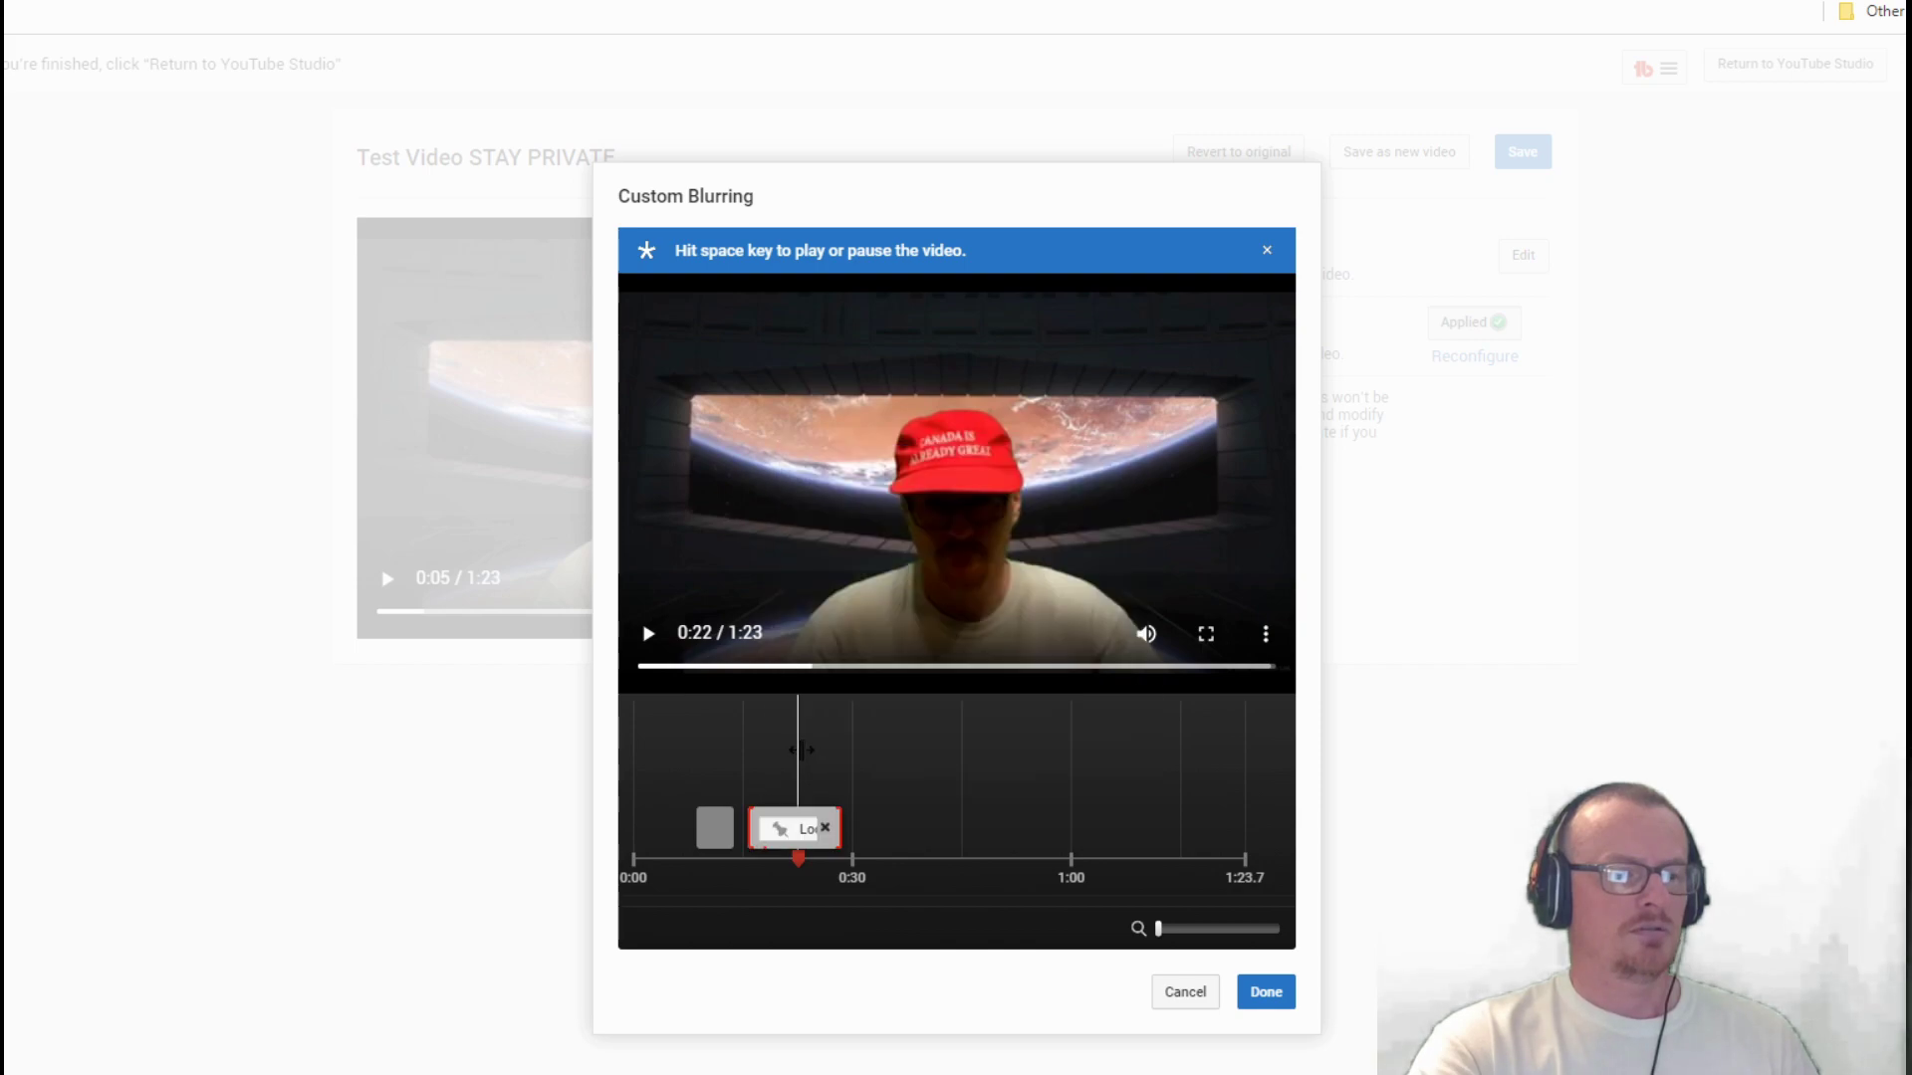
click(790, 842)
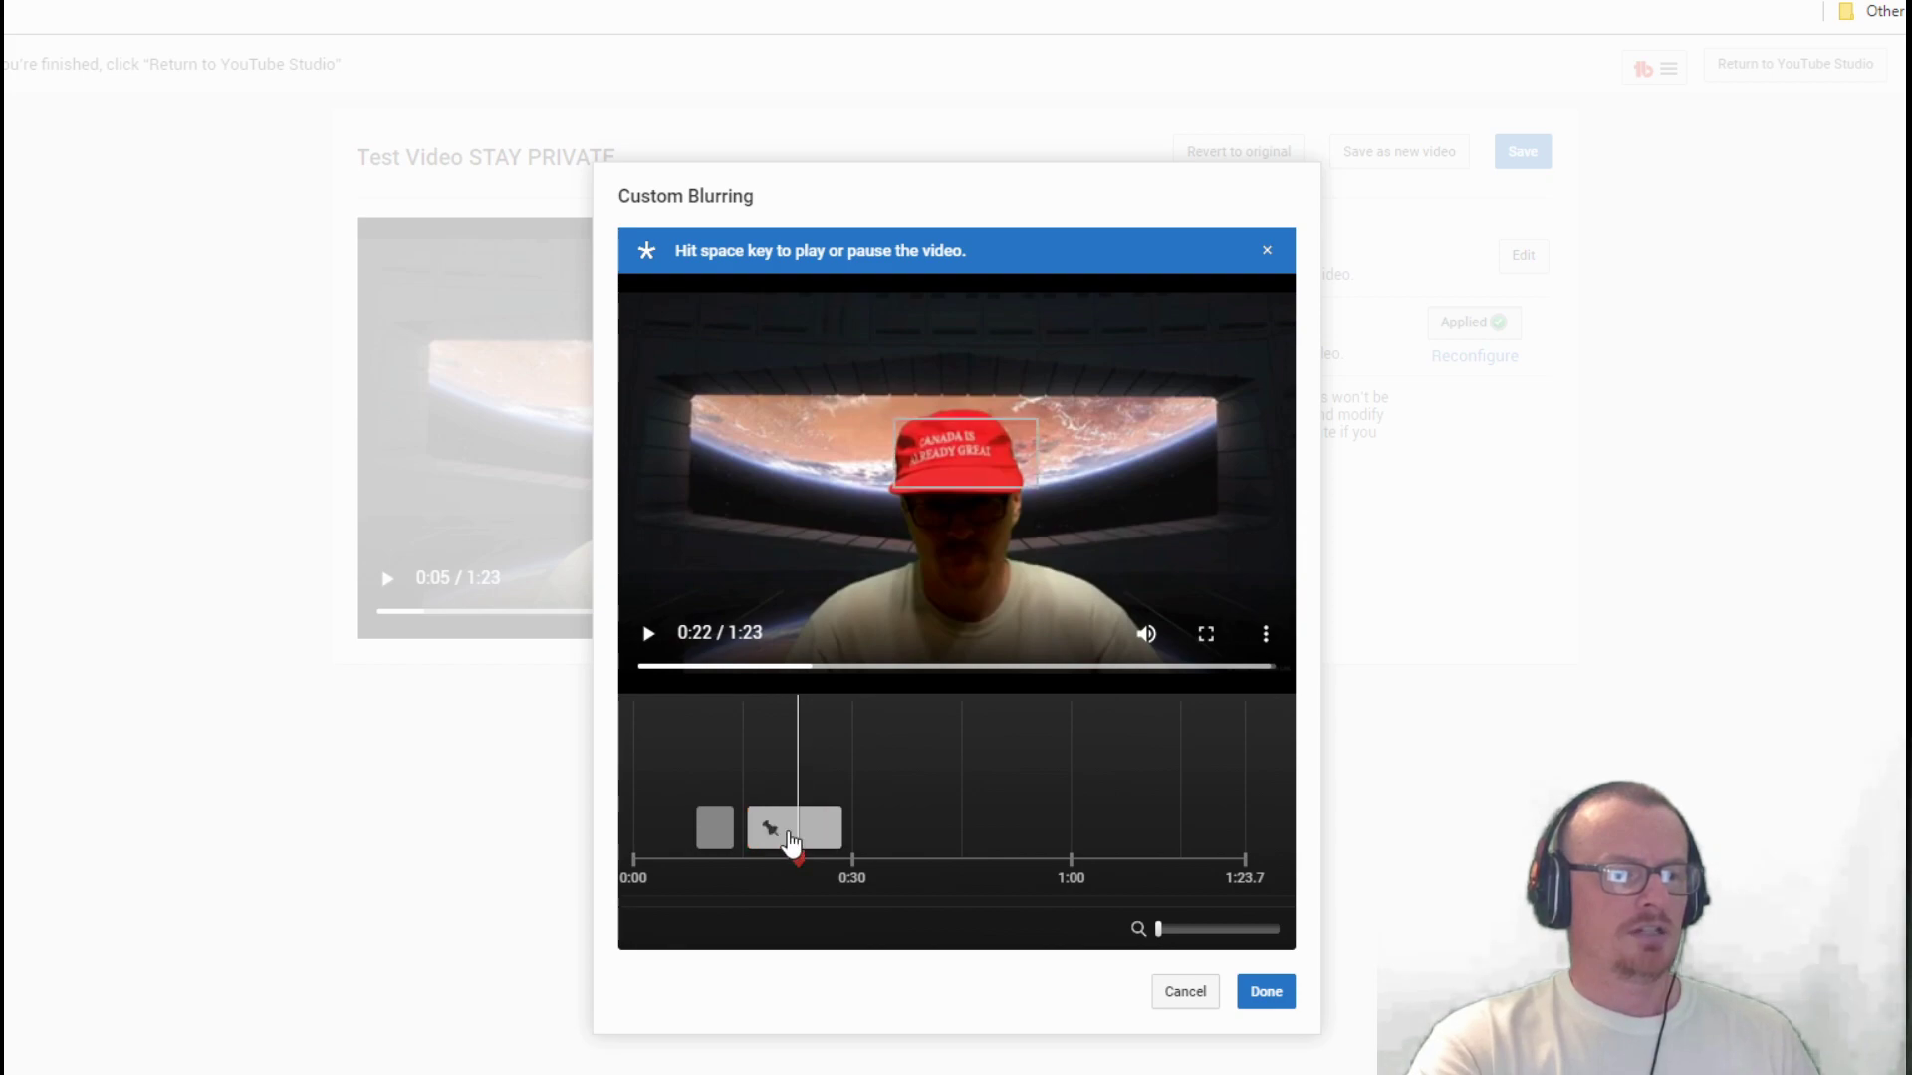
click(780, 842)
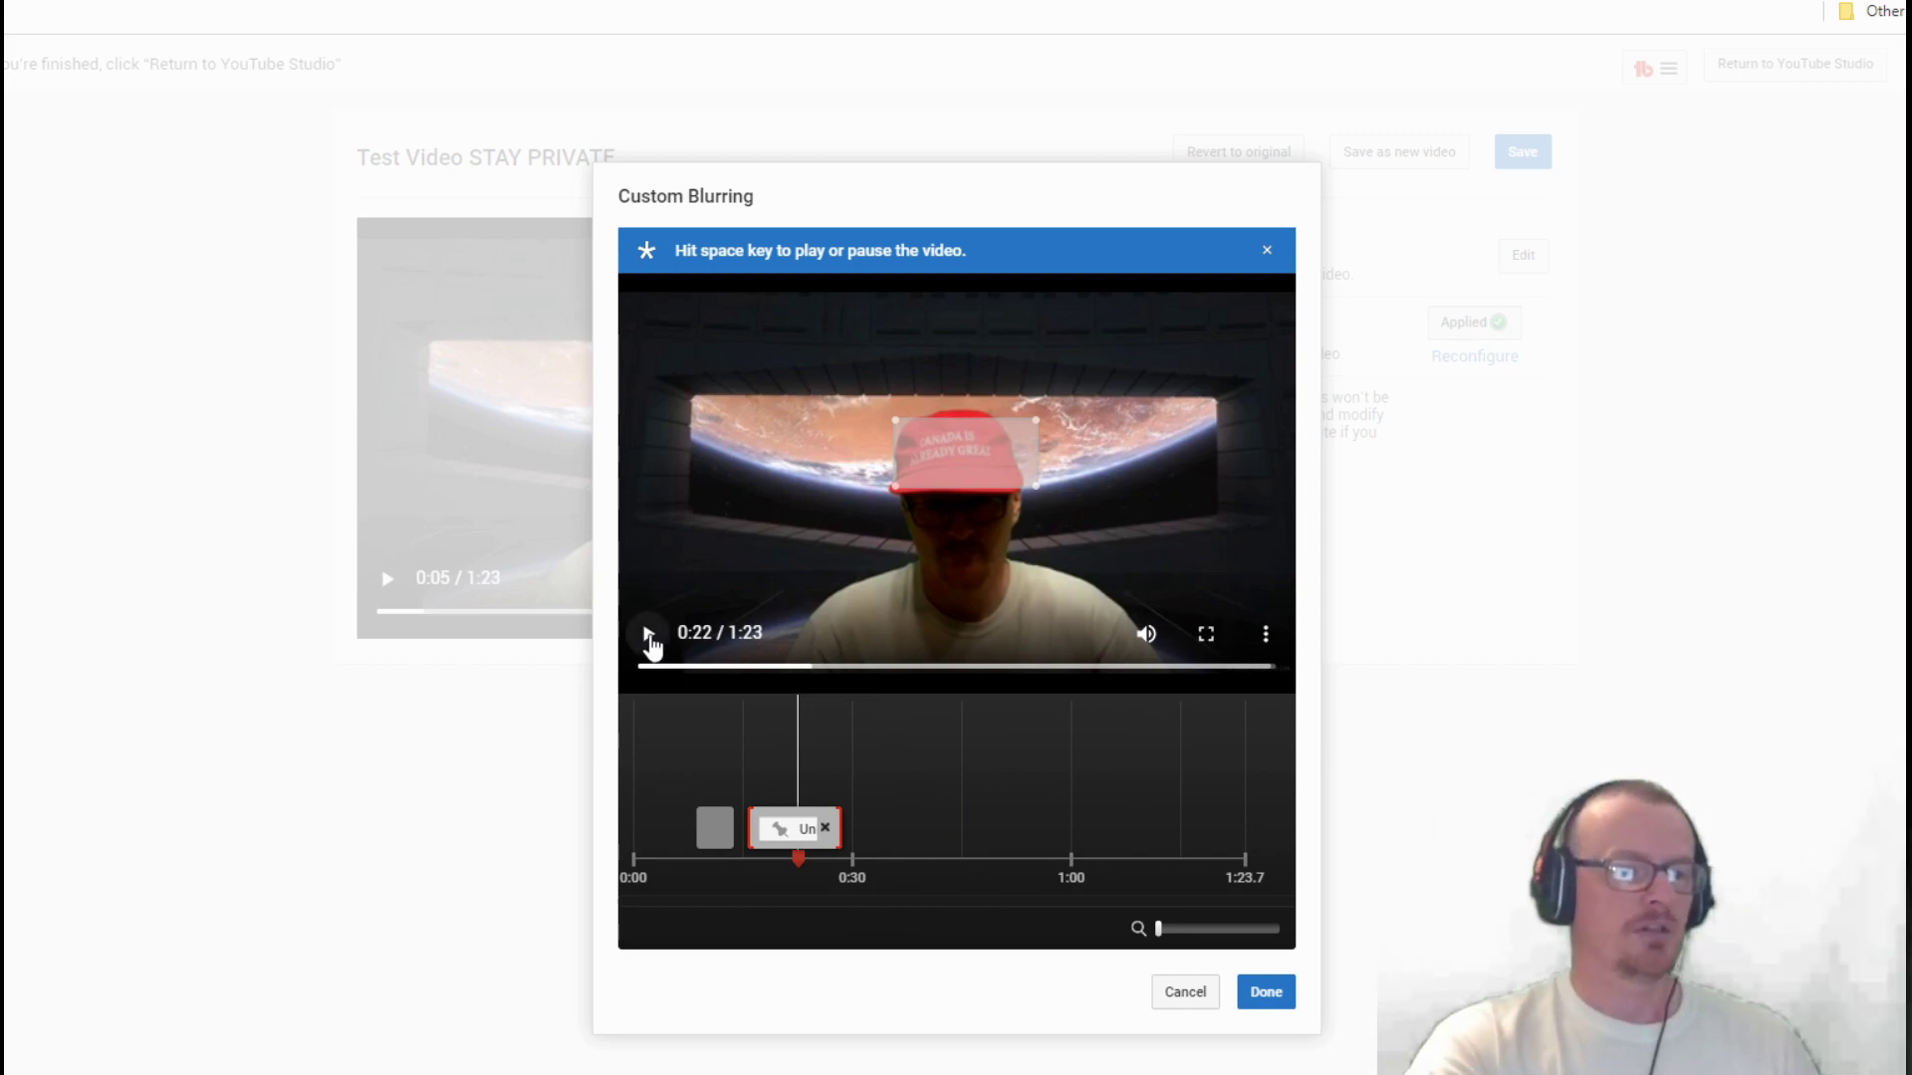
click(648, 637)
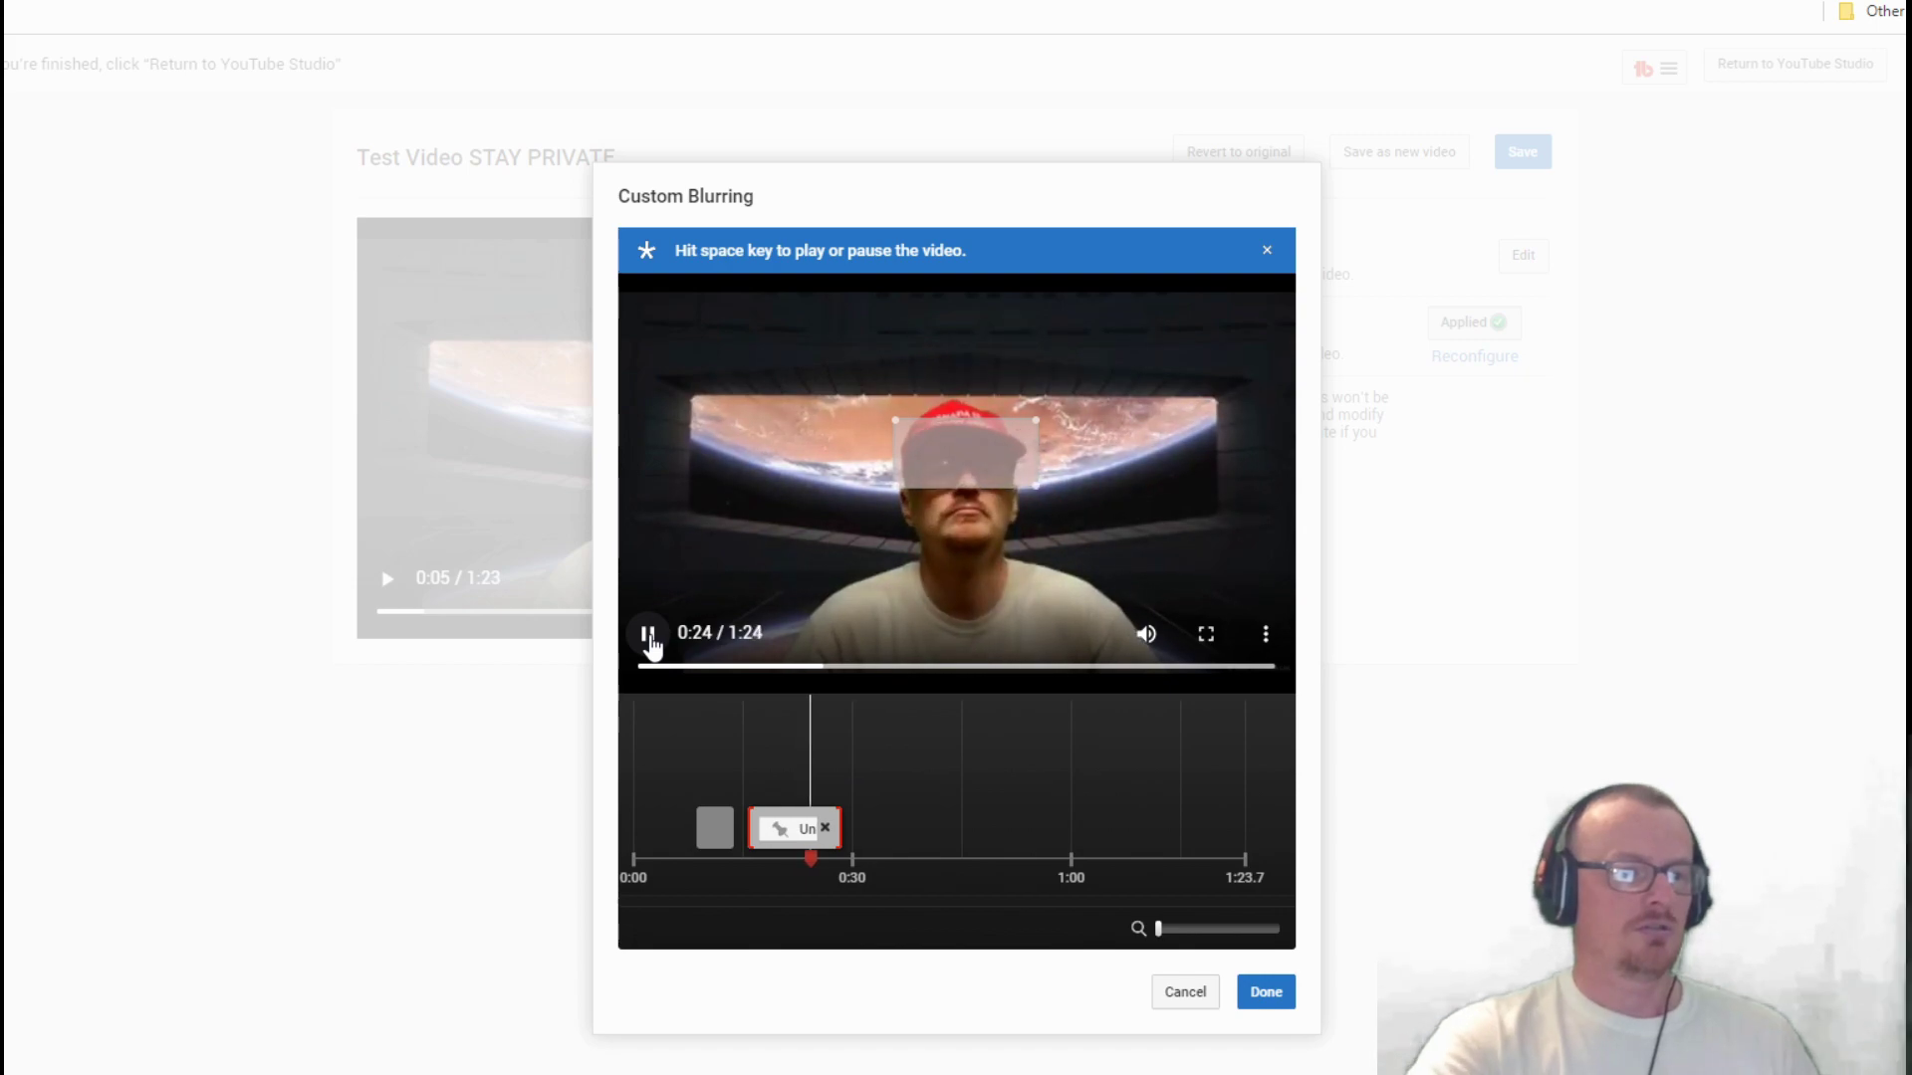
click(648, 637)
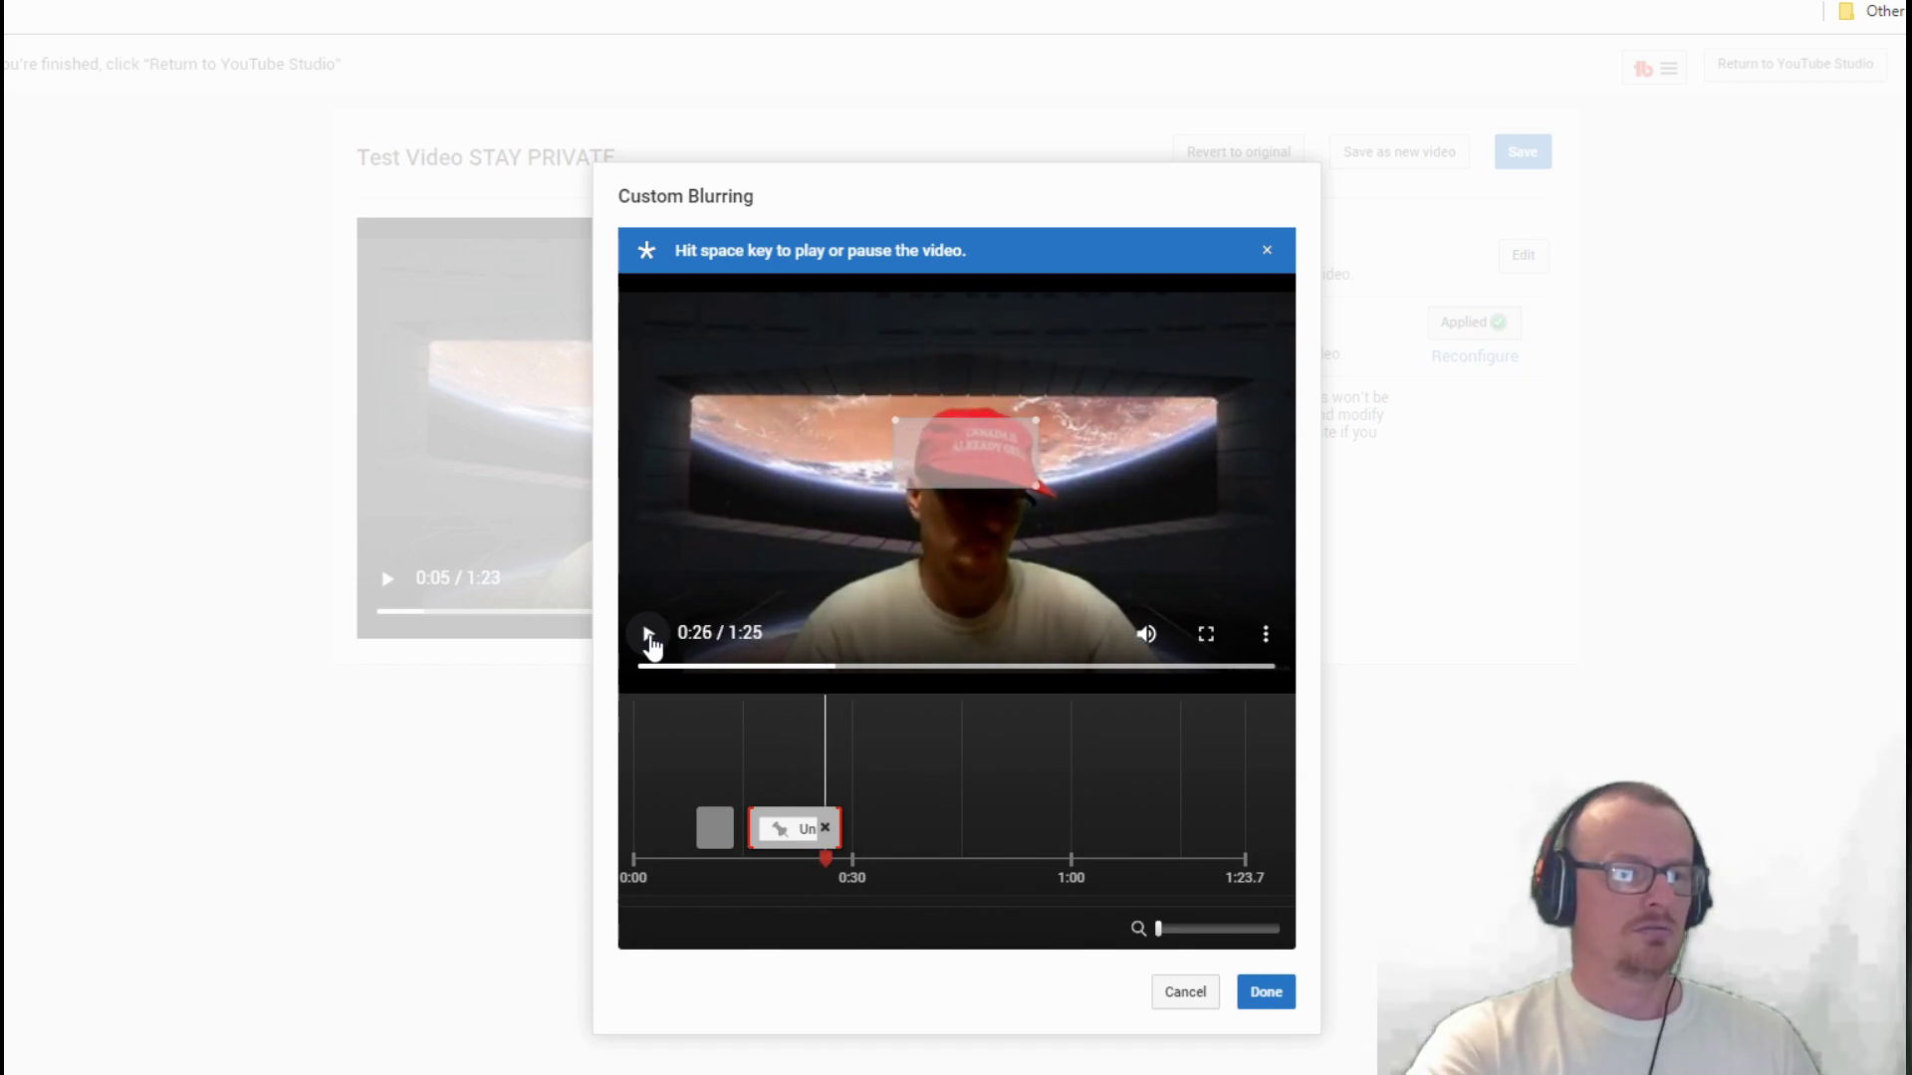
click(791, 837)
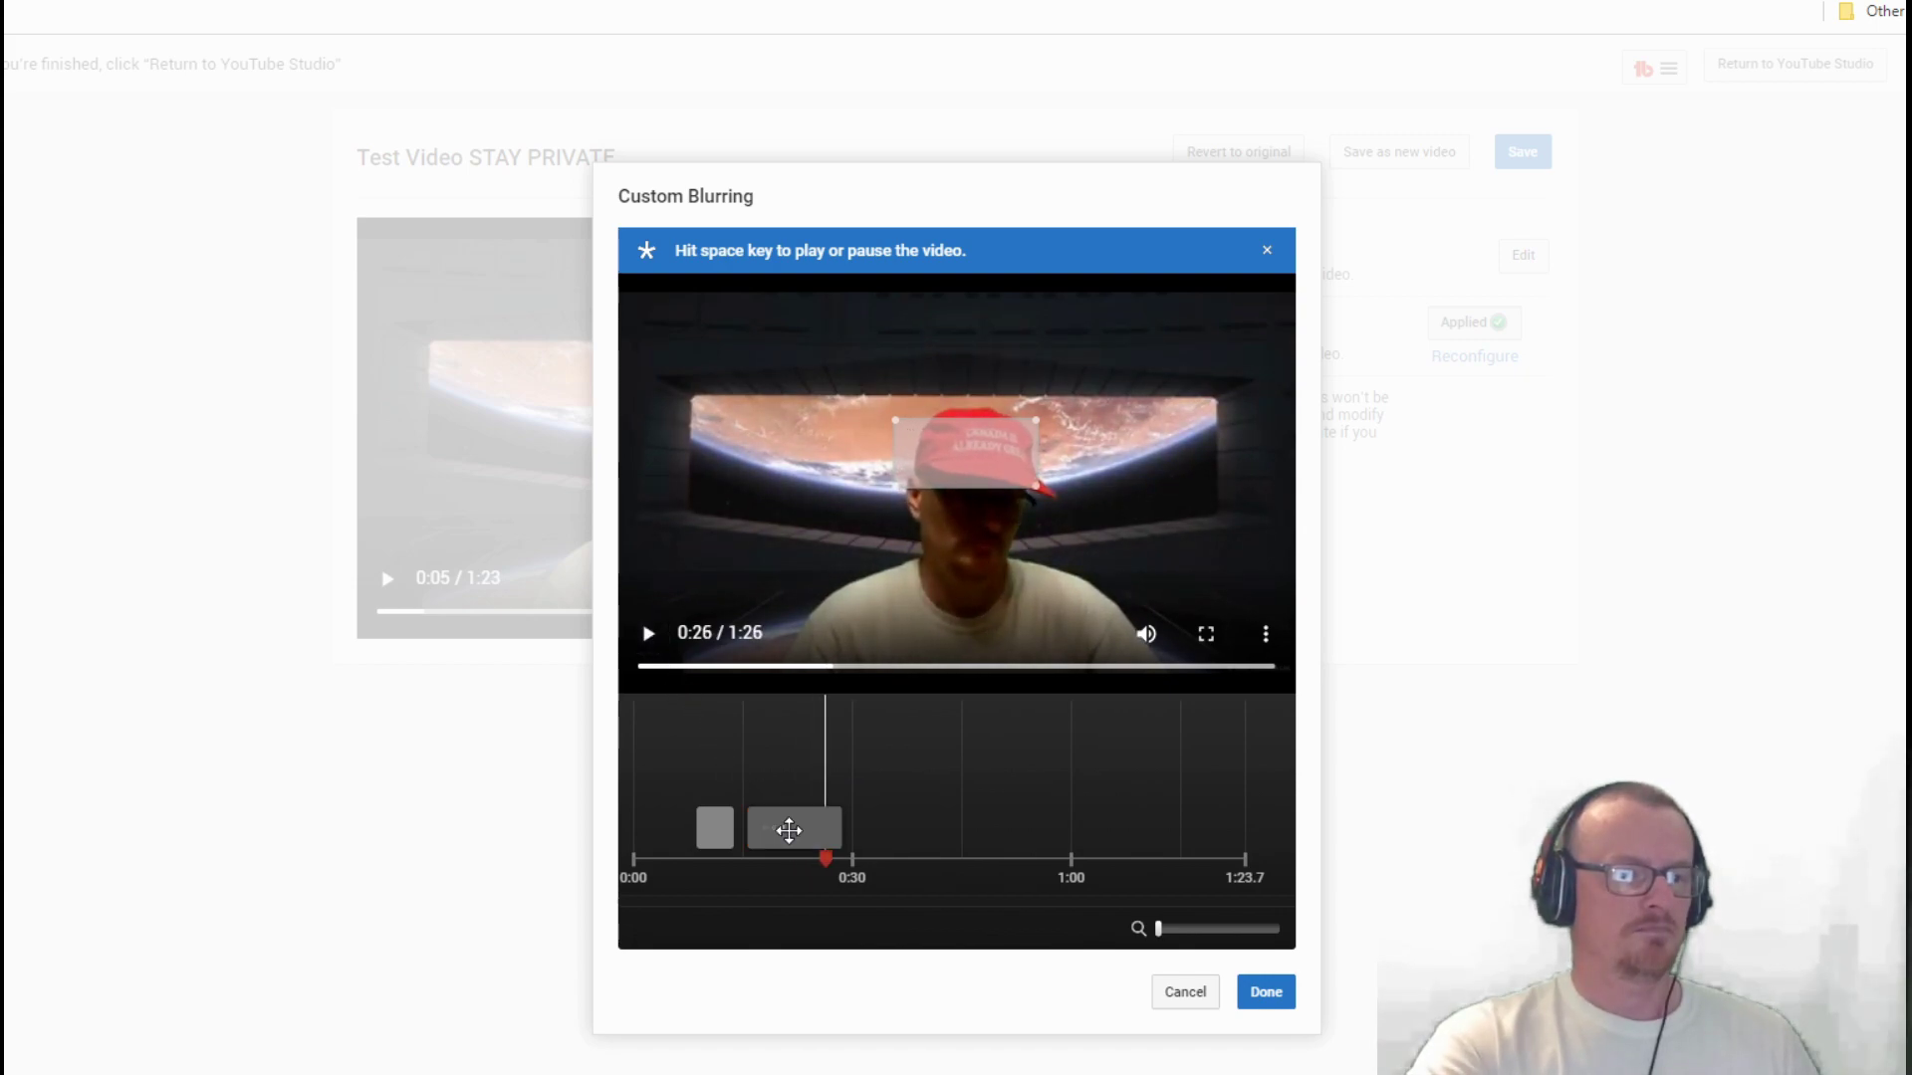
click(649, 646)
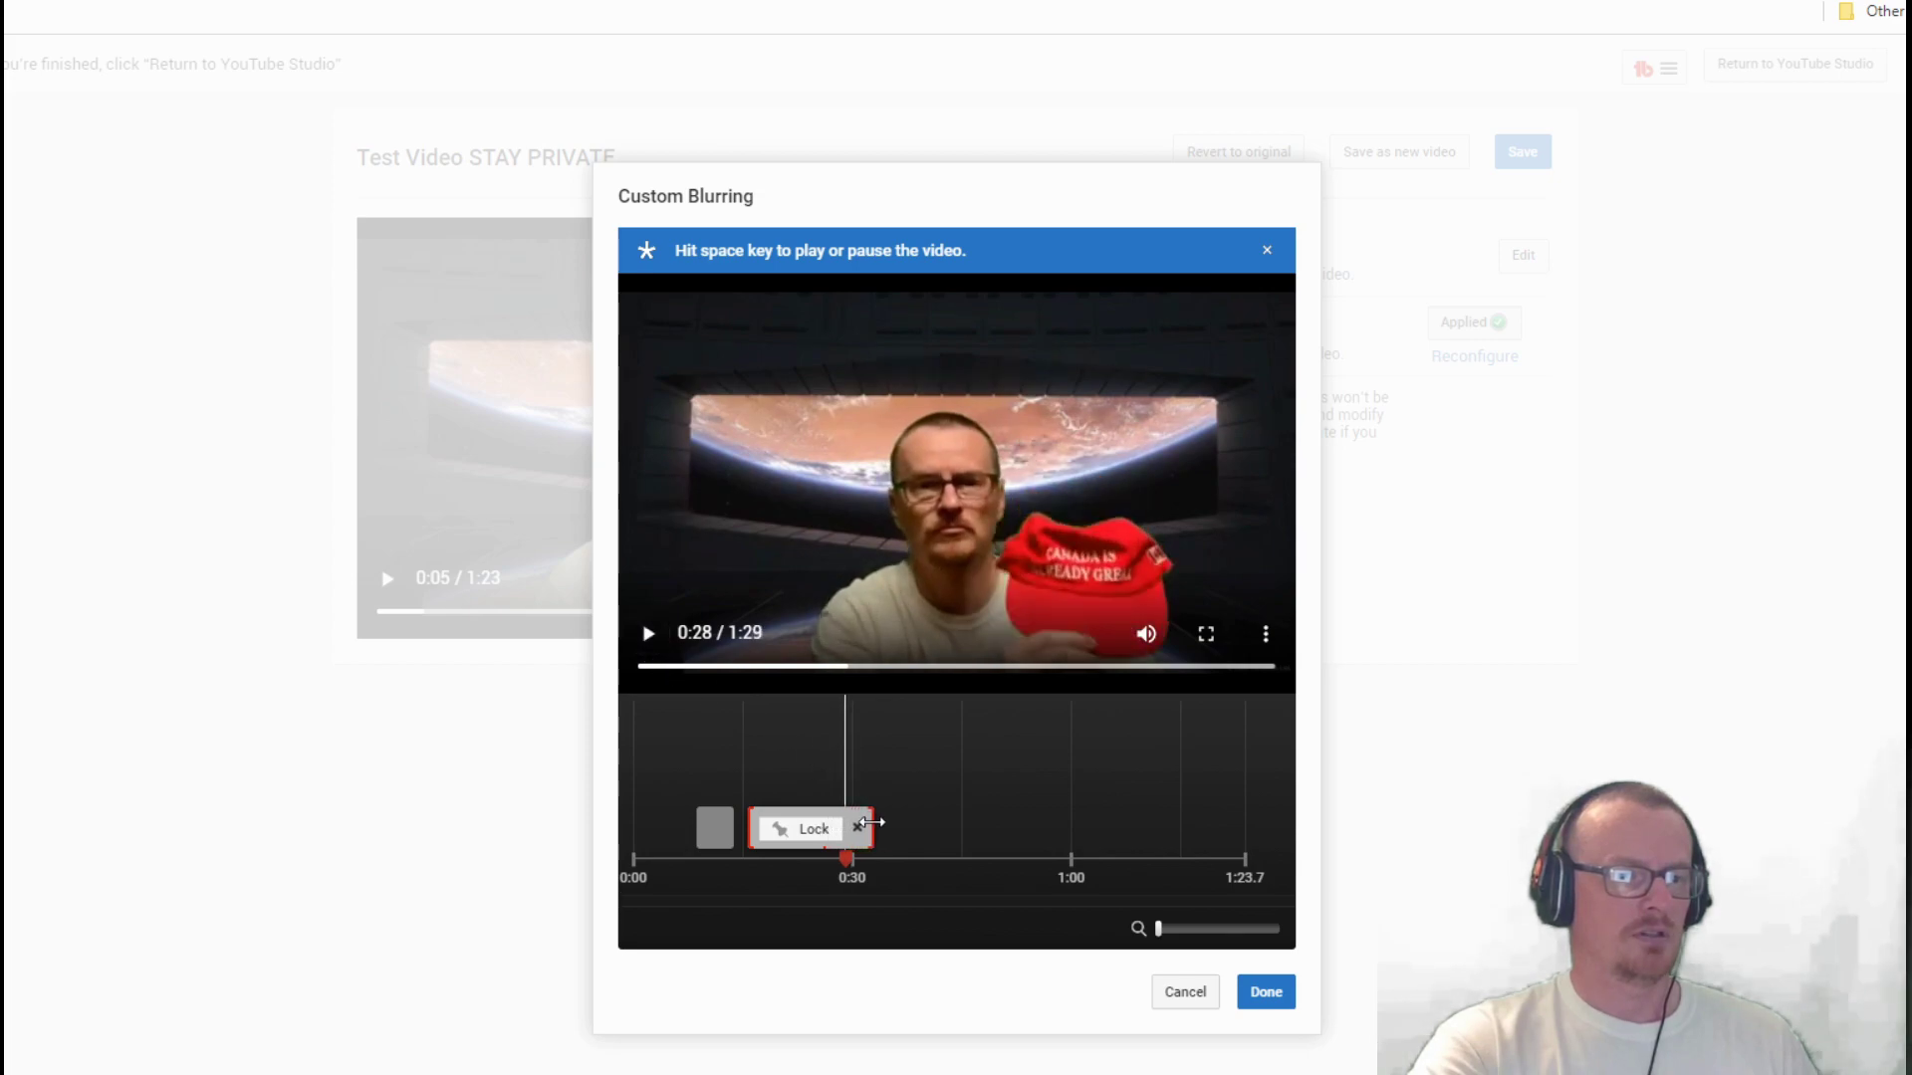
- Extend the hat clip slightly and move its blur box onto the red hat at 0:18
drag(871, 822, 874, 822)
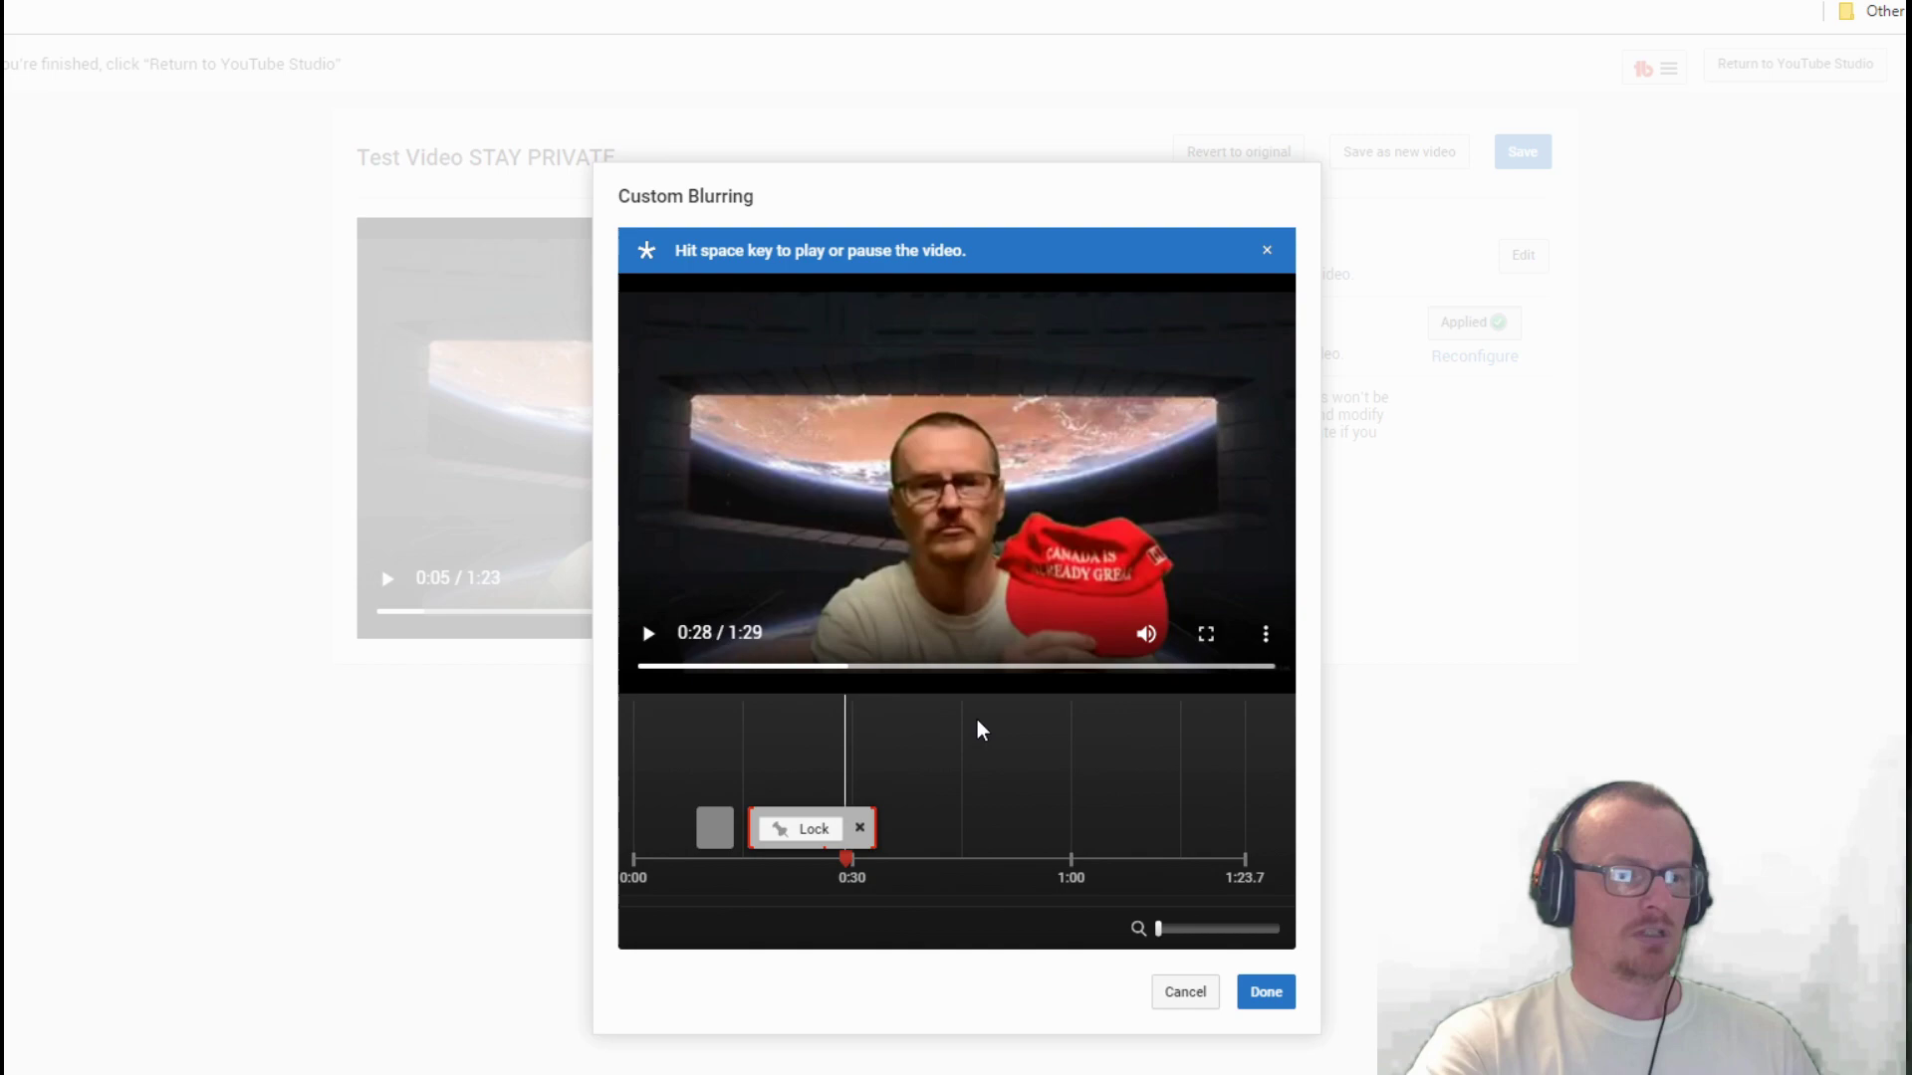
click(759, 722)
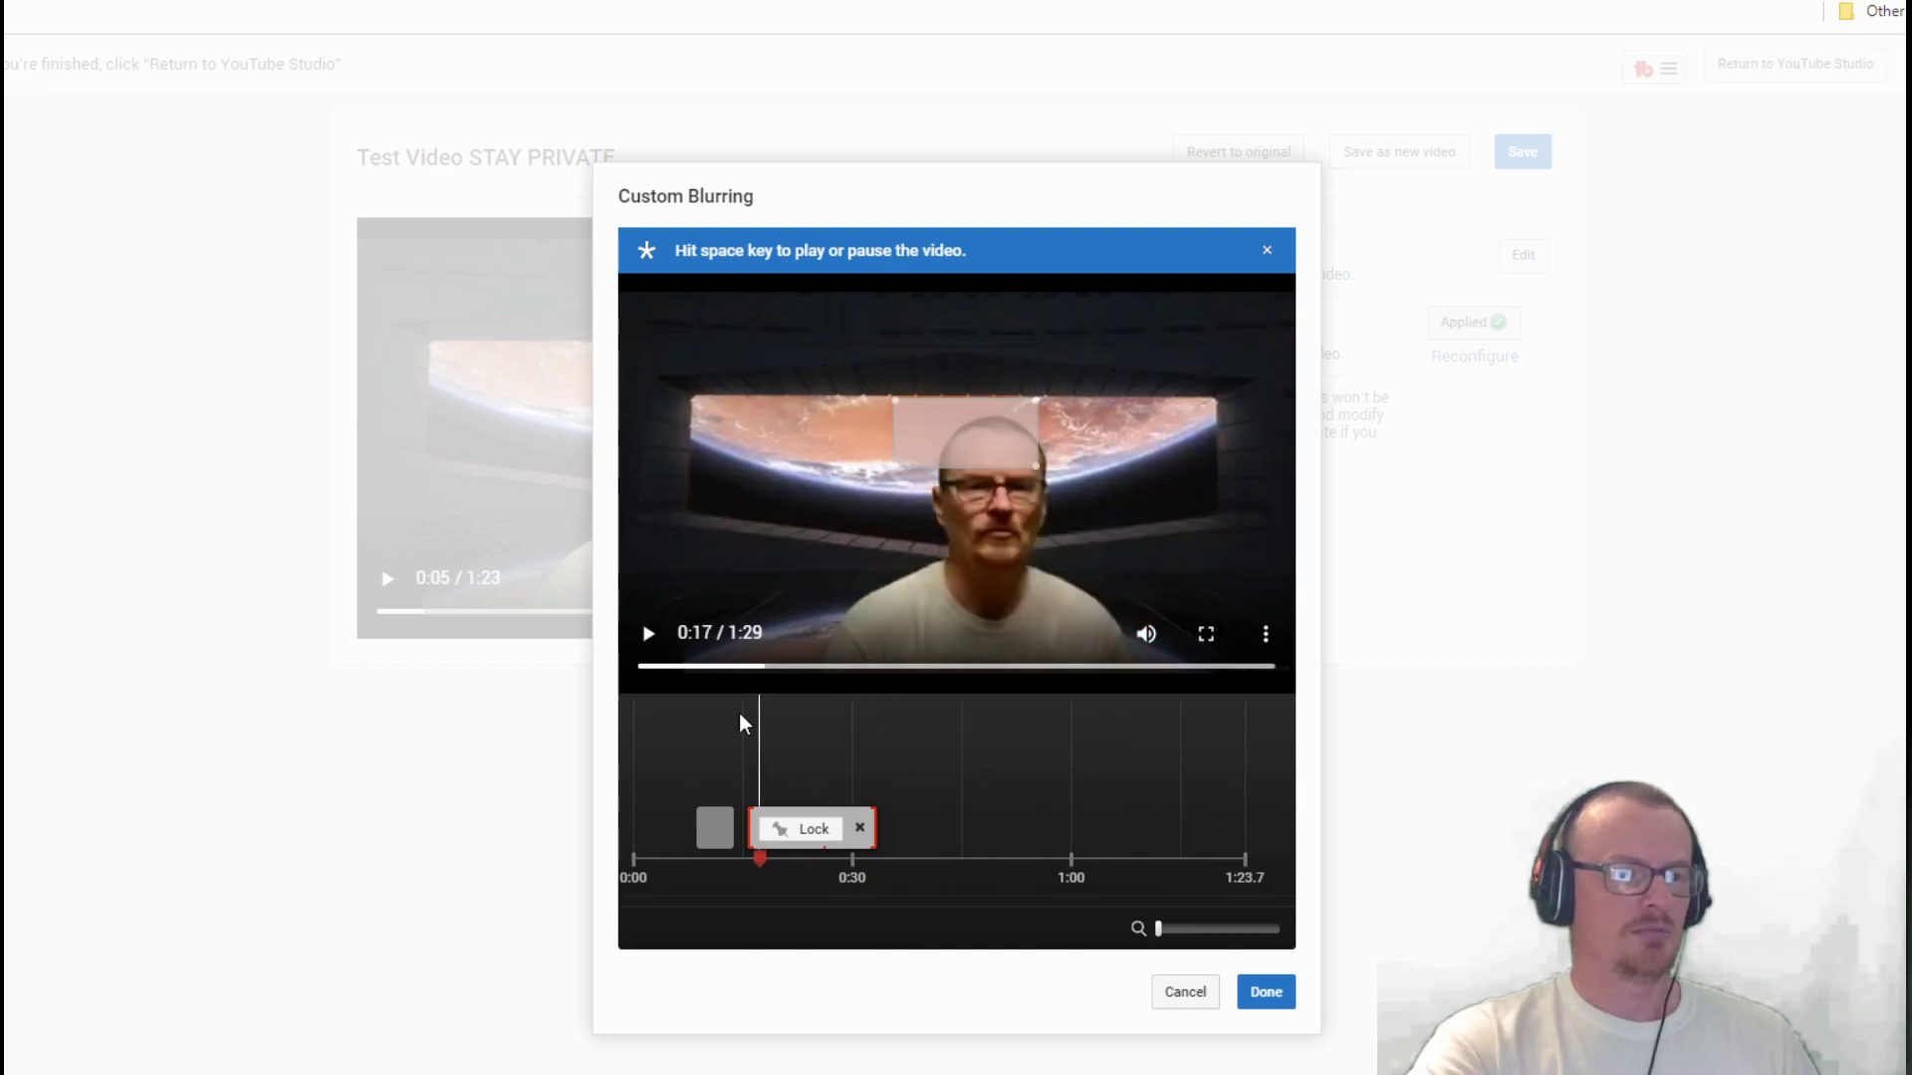
click(648, 635)
key(space)
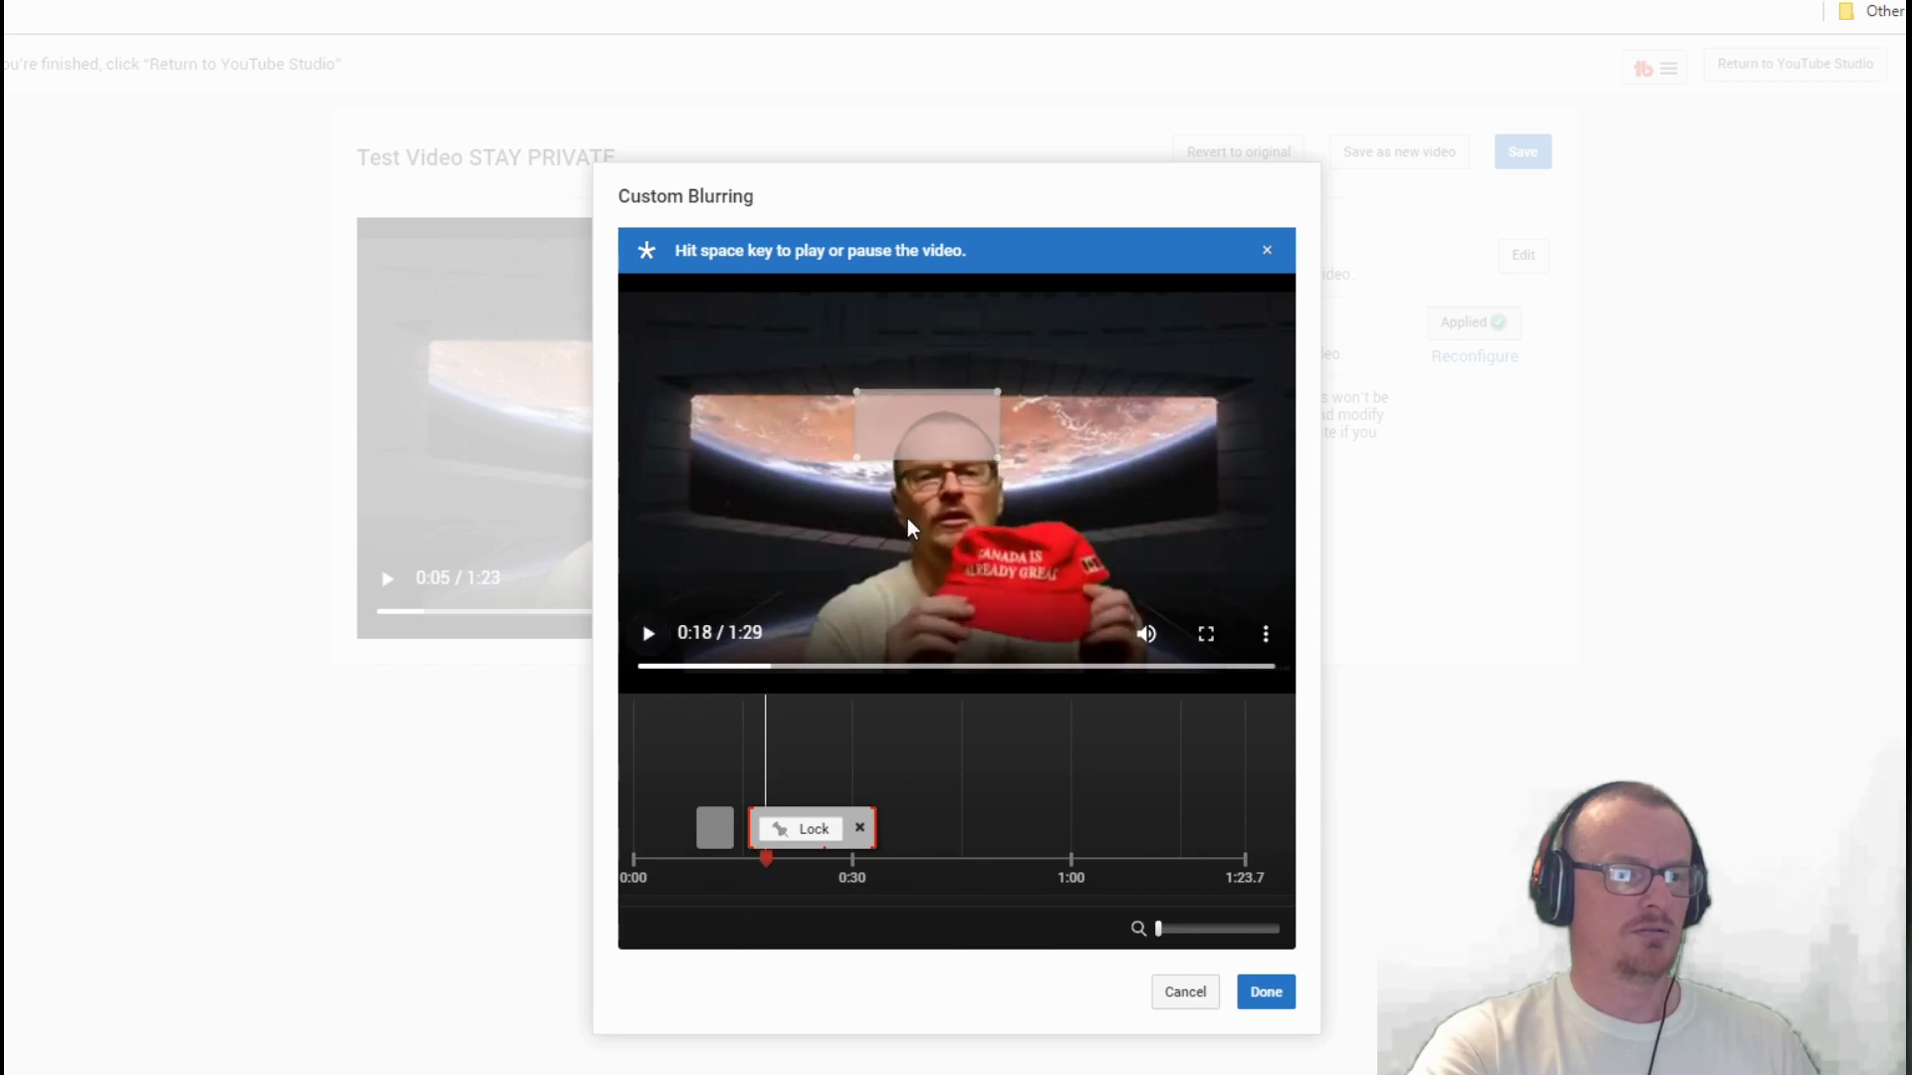
drag(936, 439, 1014, 571)
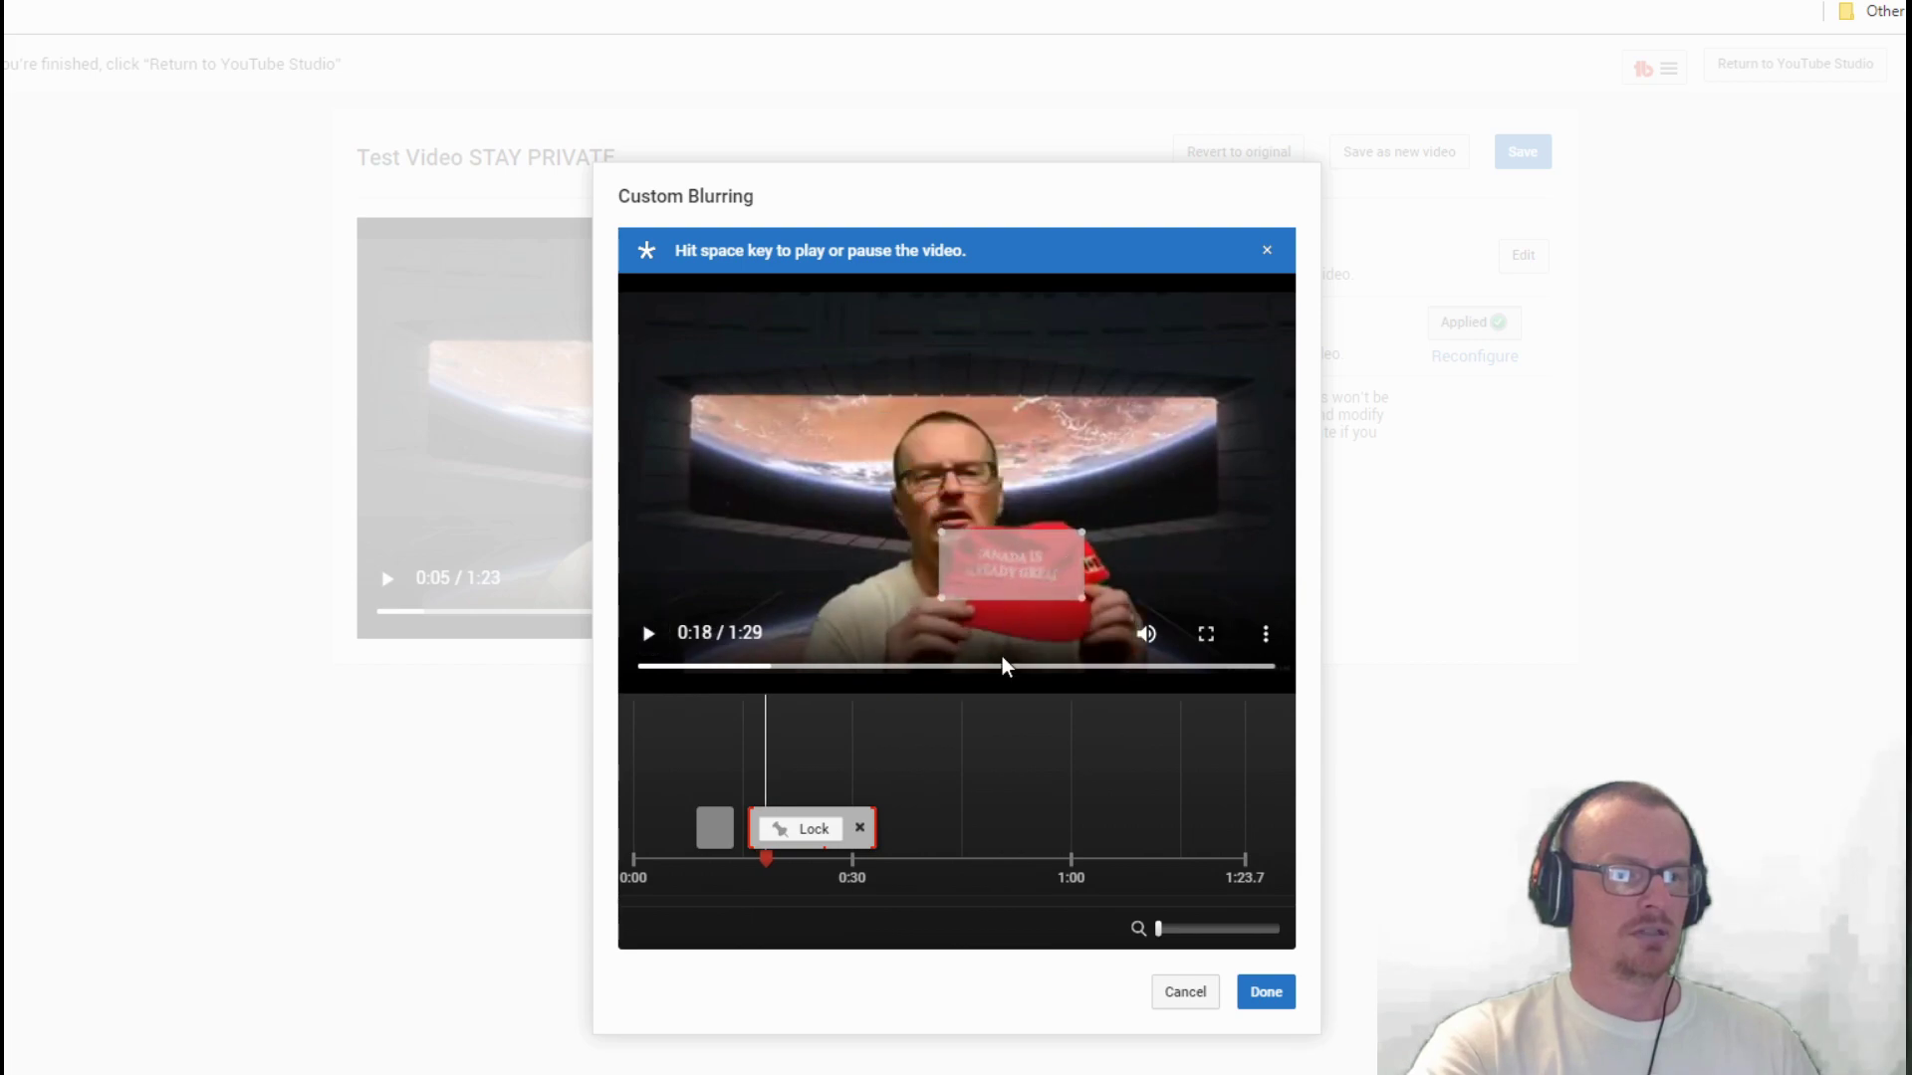
click(648, 634)
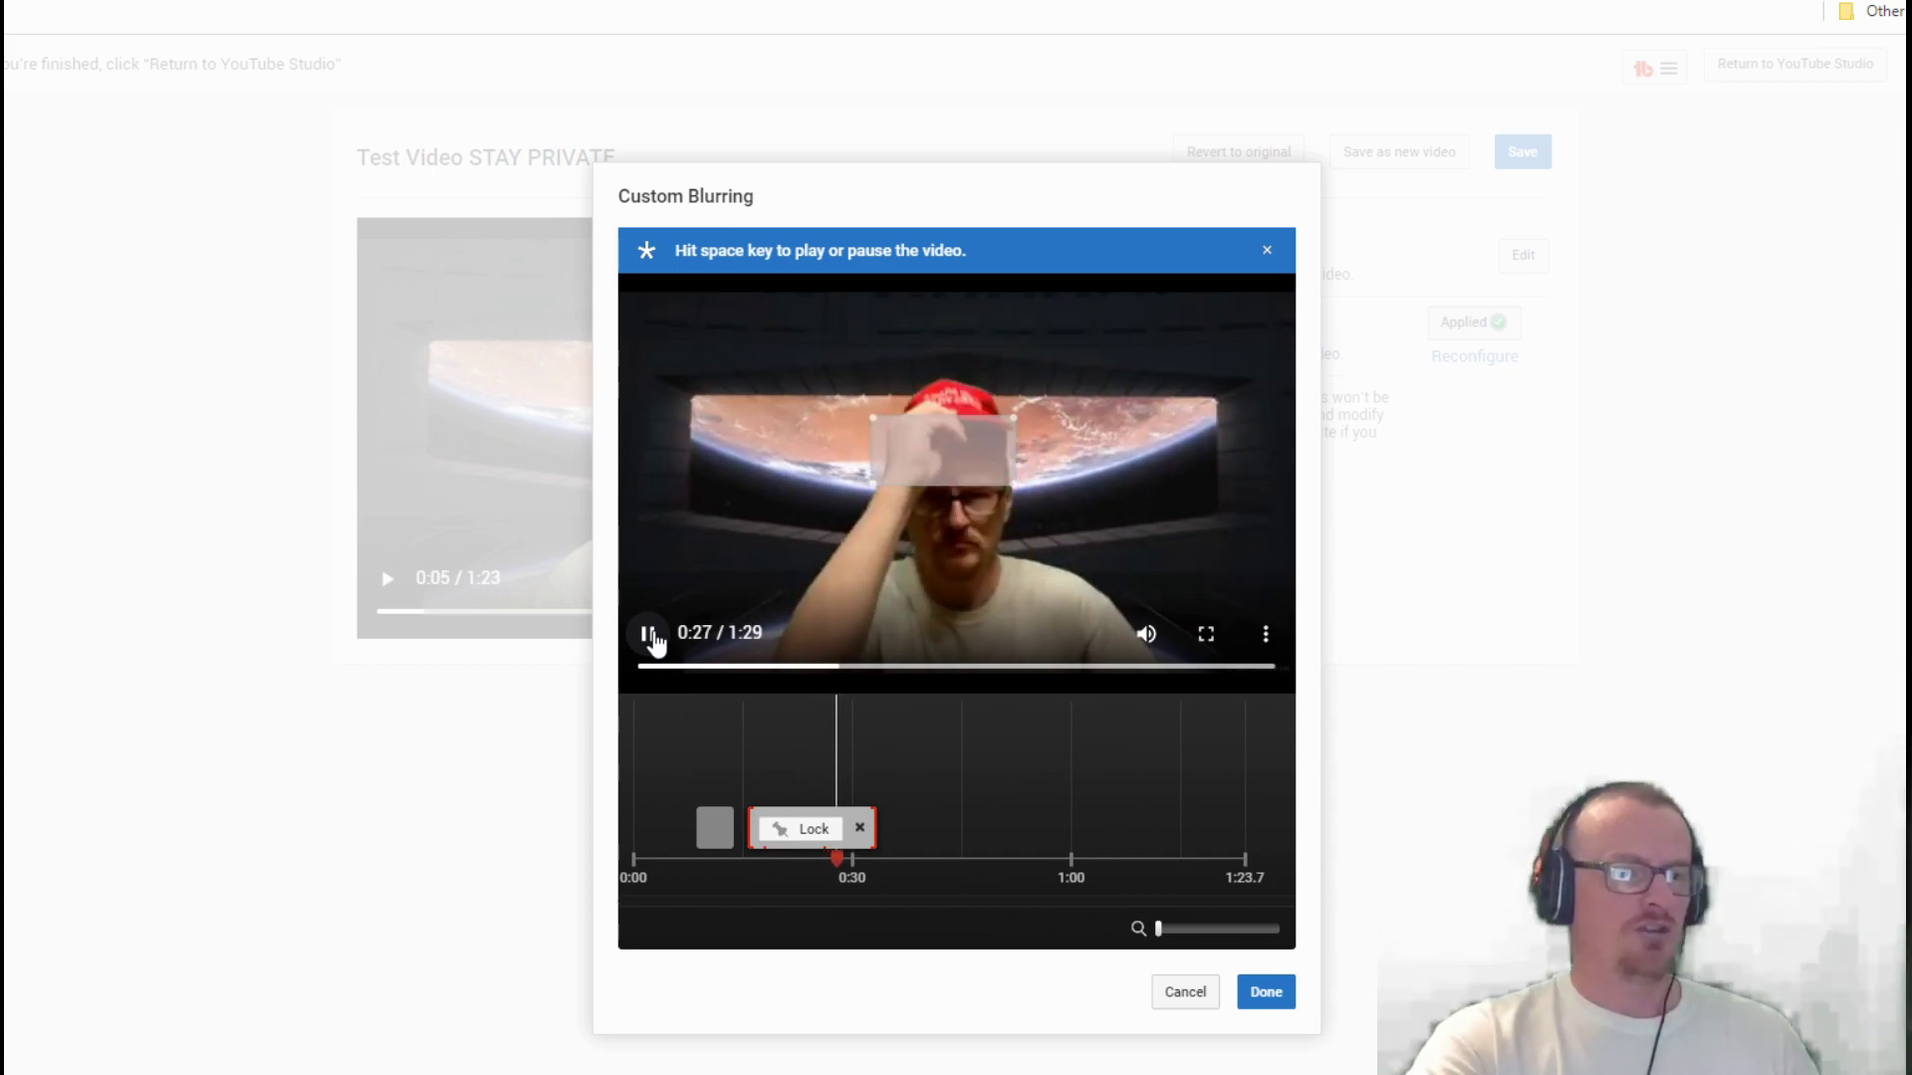
- Reposition the blur box onto the hat at 0:28 and over its text at 0:32
click(651, 638)
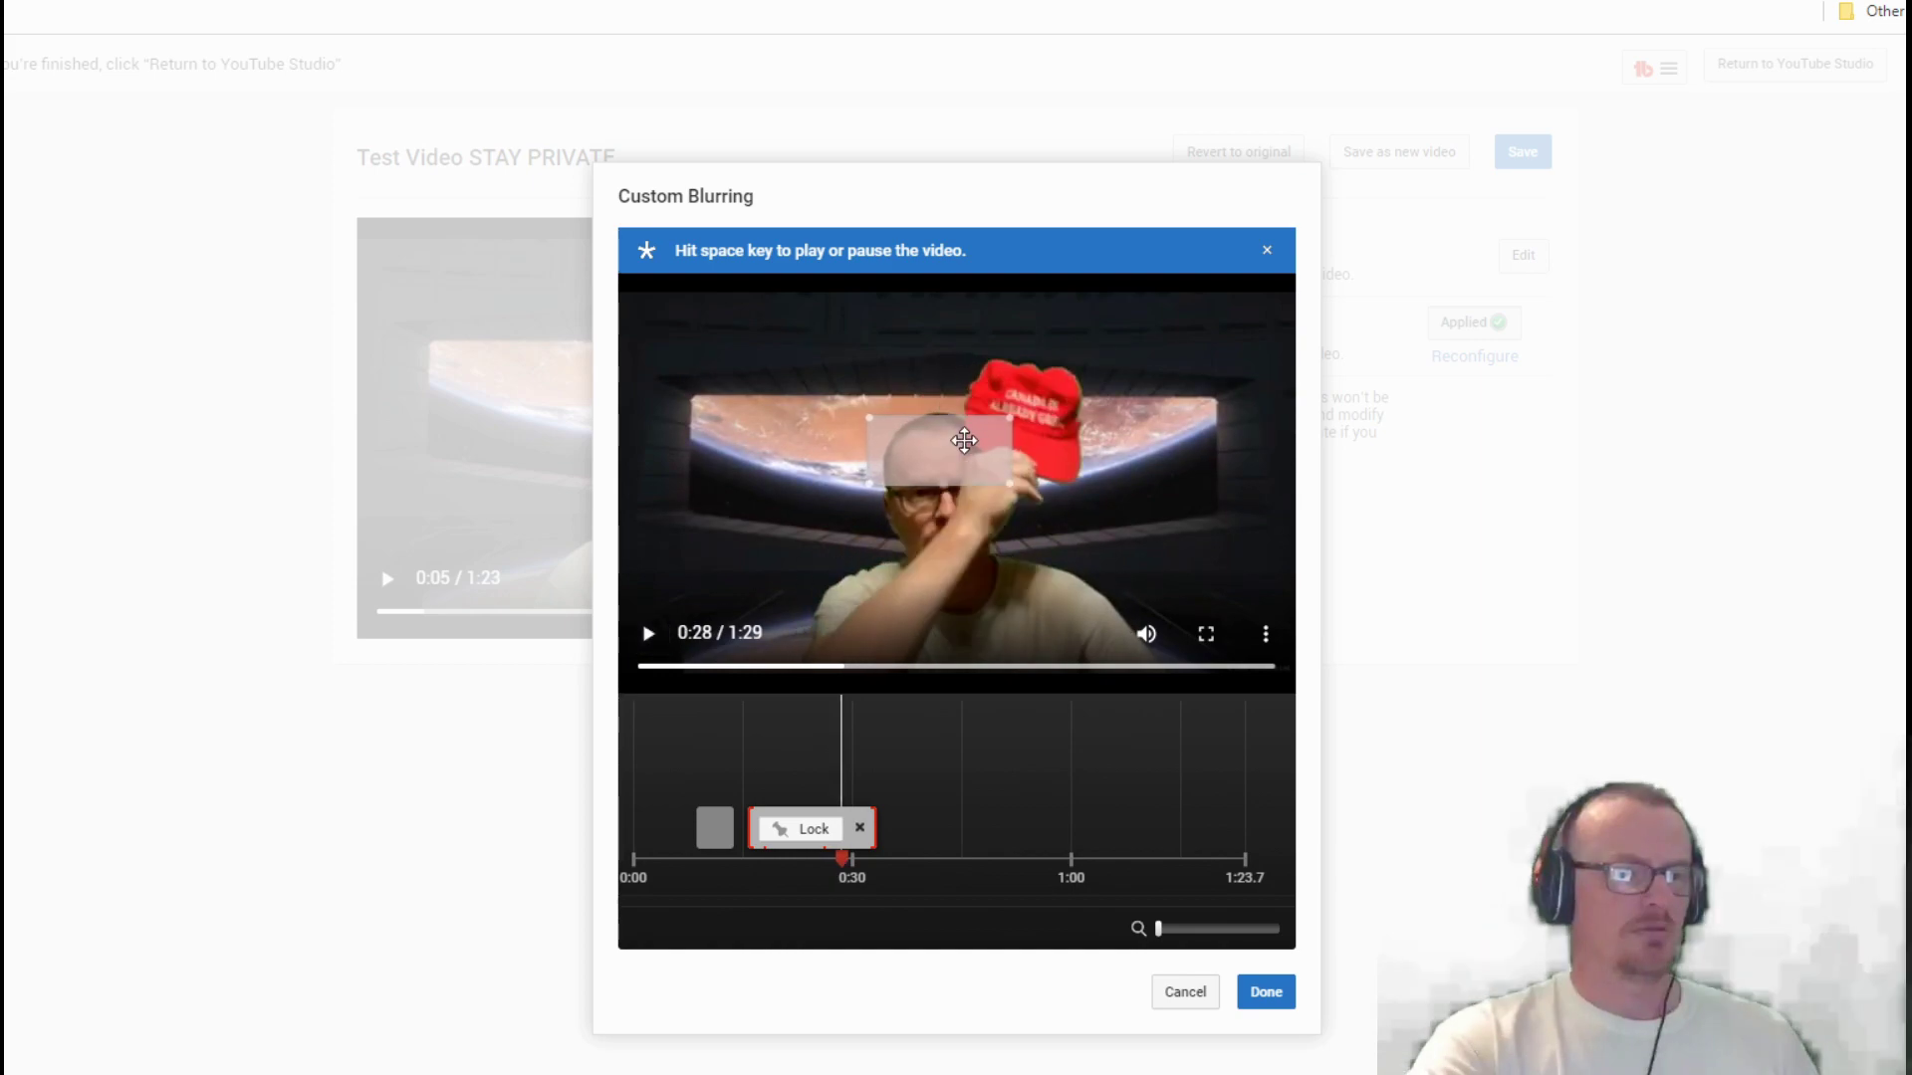
drag(964, 441, 1058, 398)
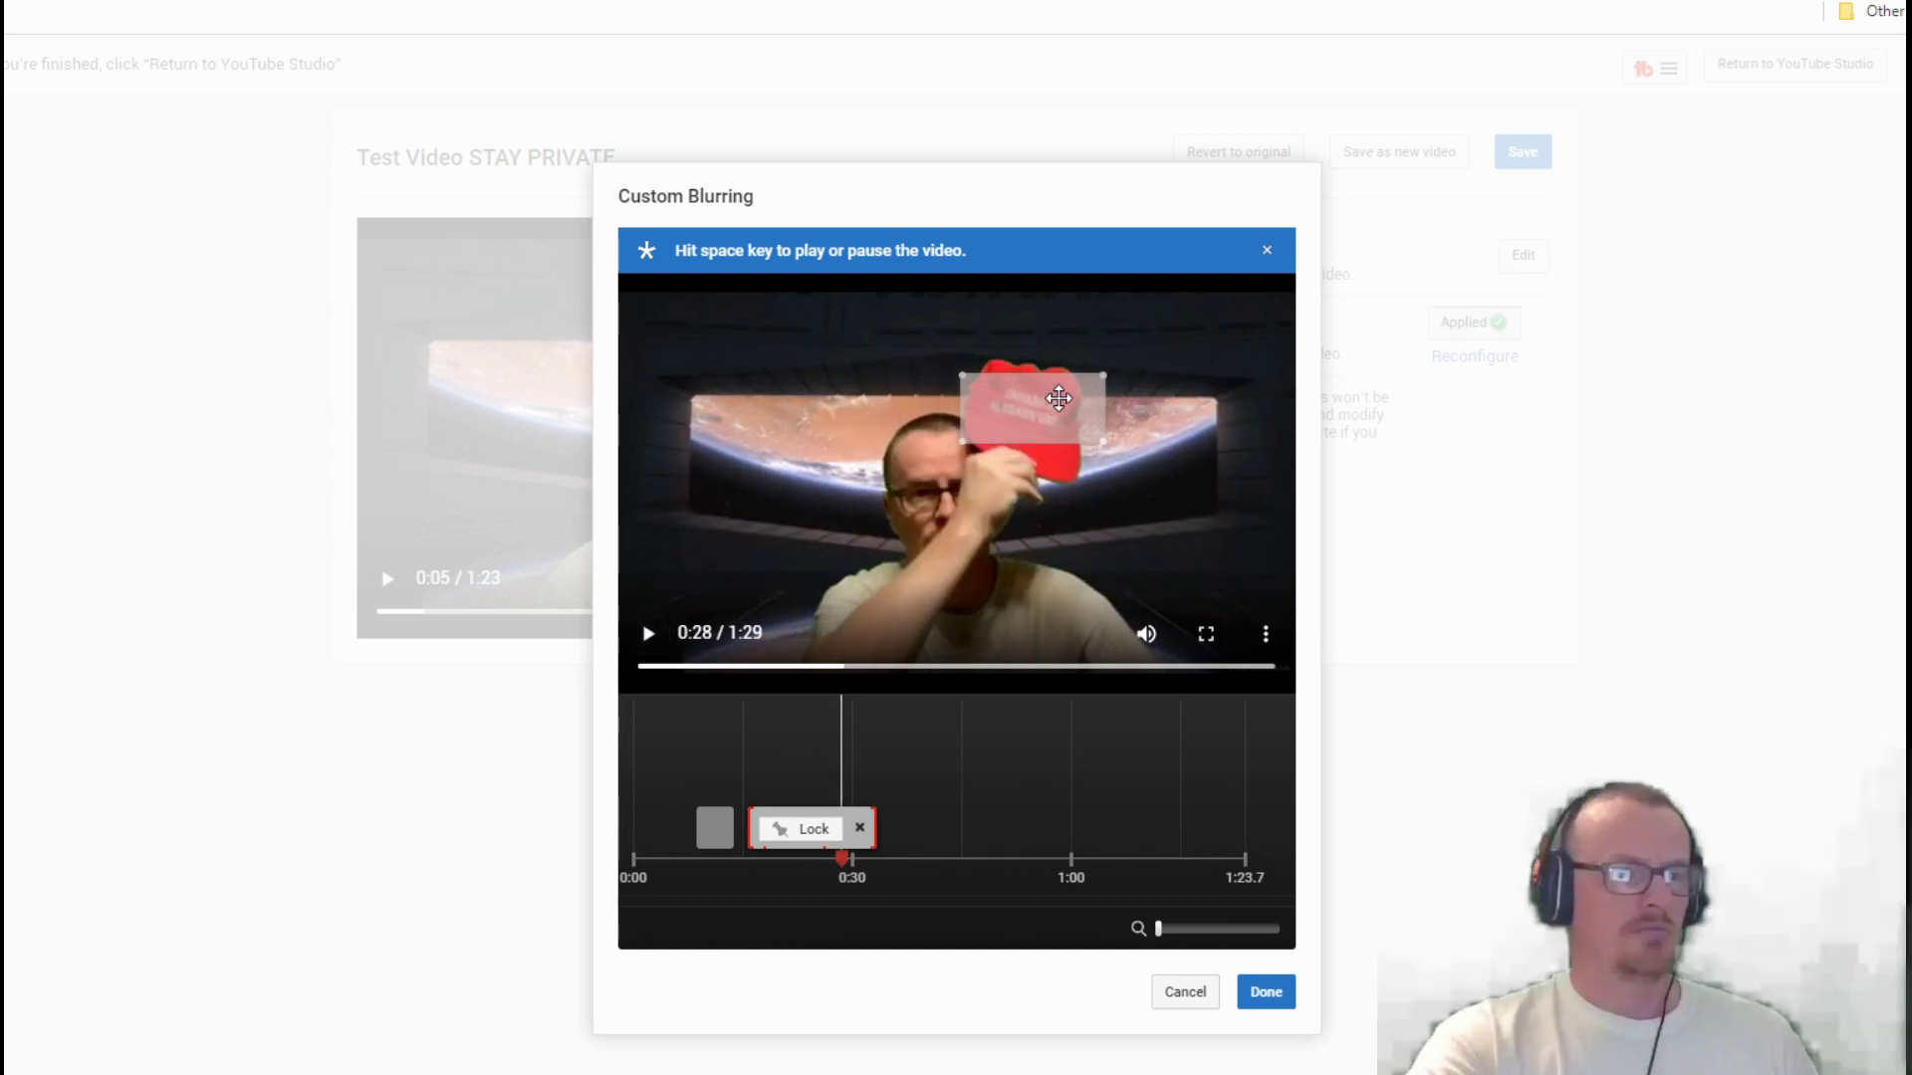
click(652, 638)
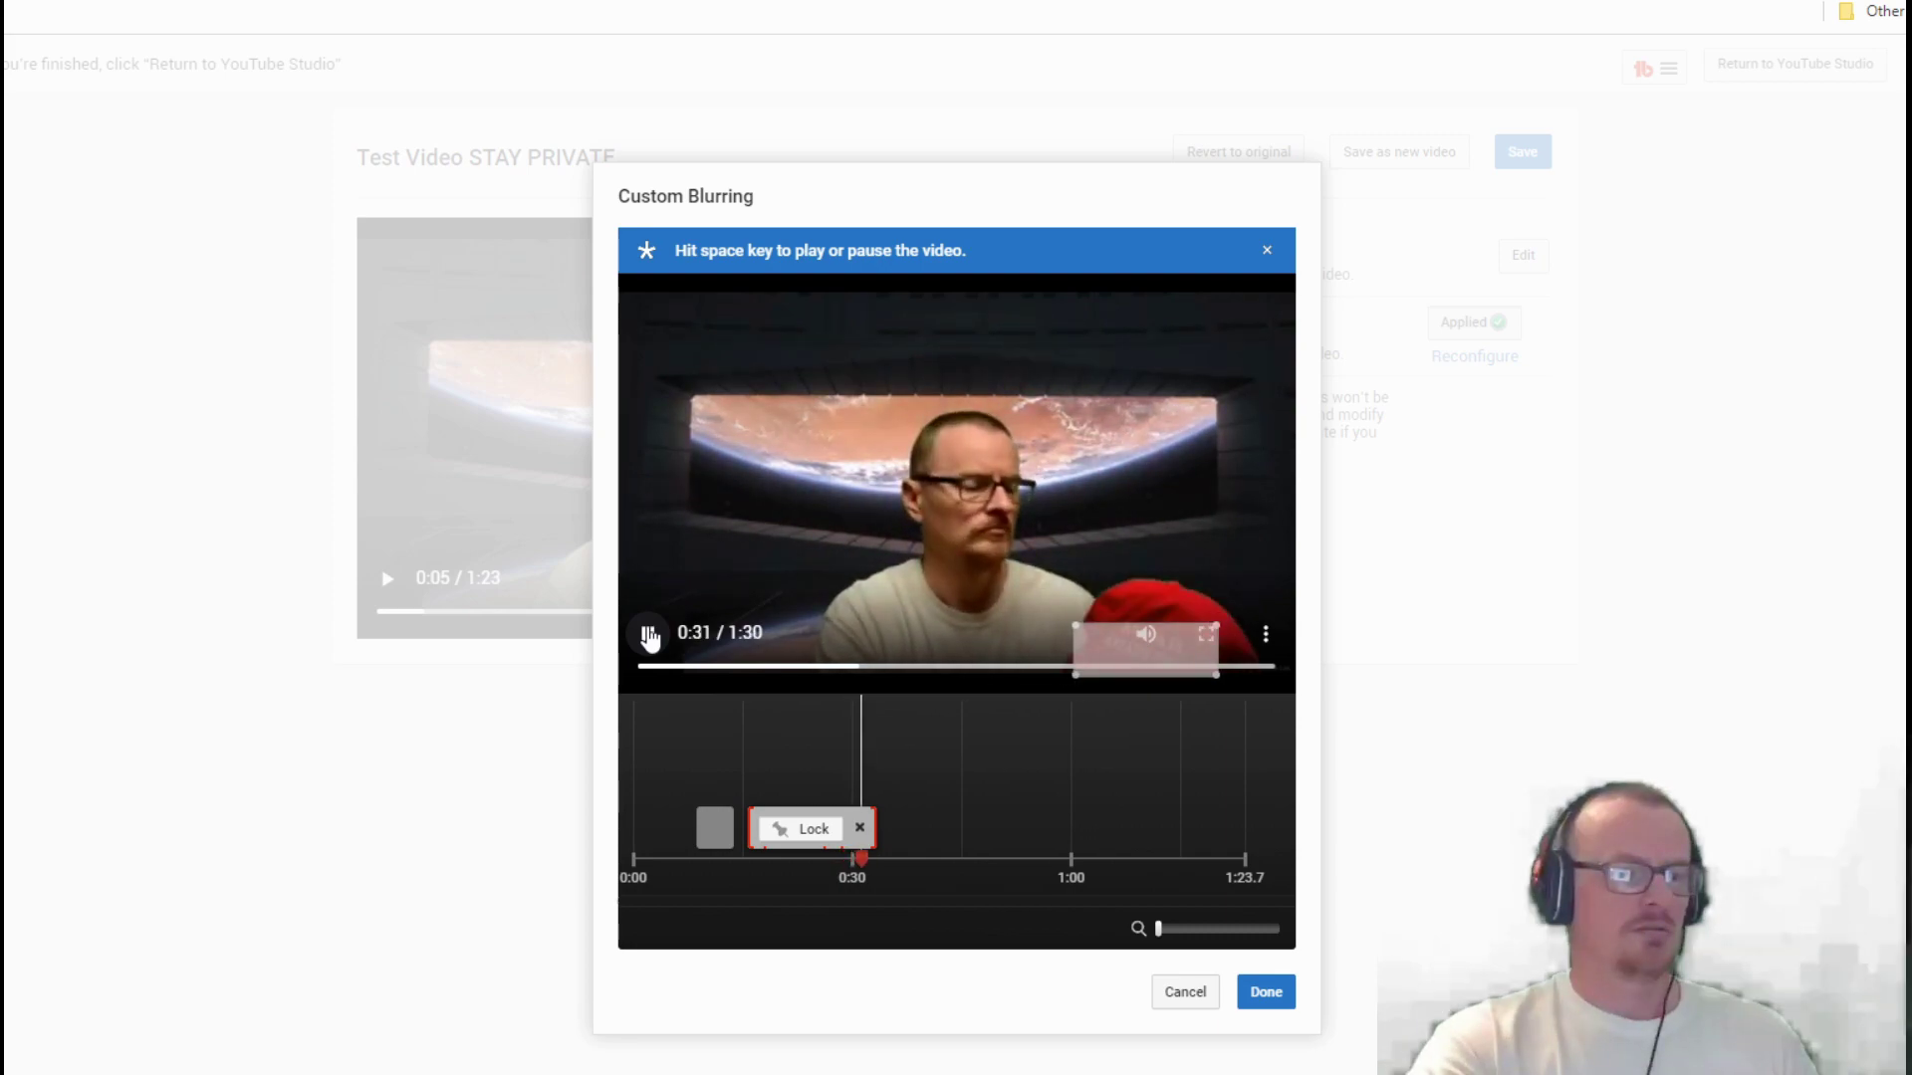
click(652, 637)
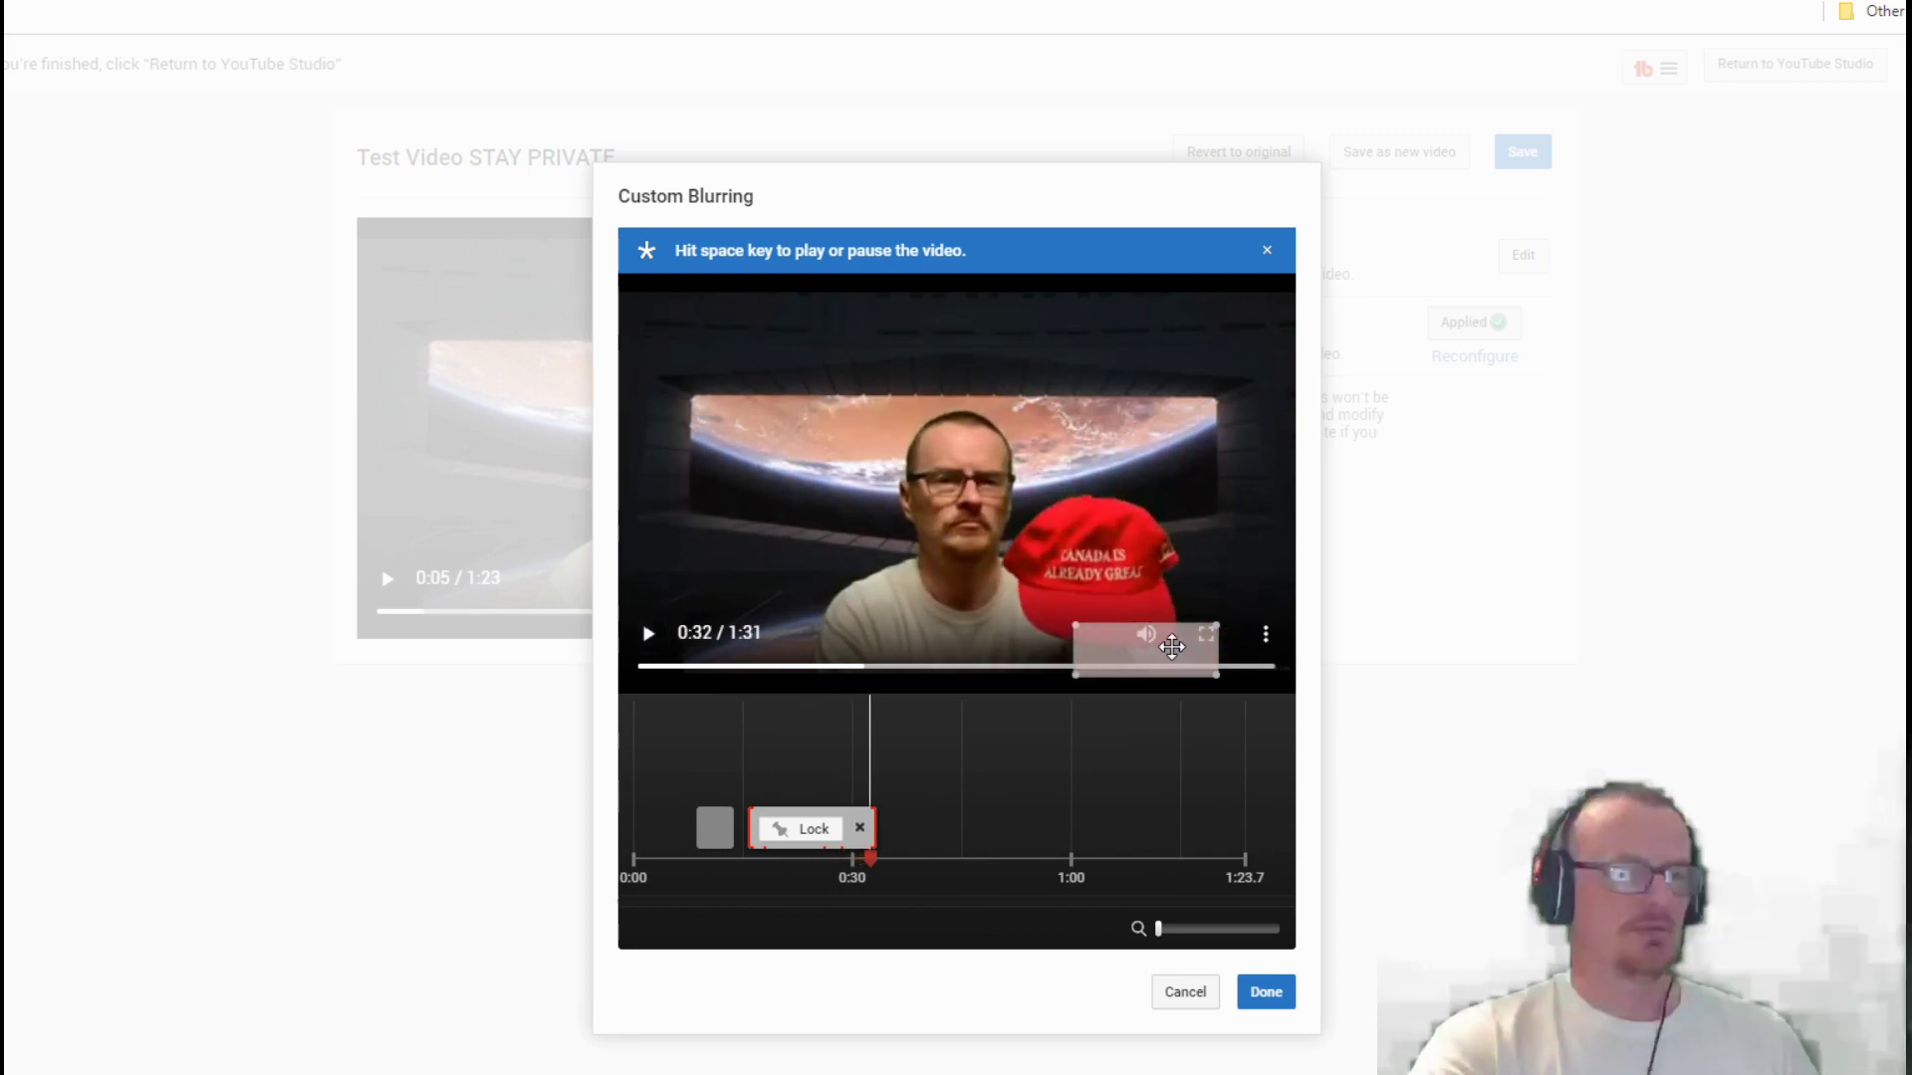
drag(1172, 649, 1121, 562)
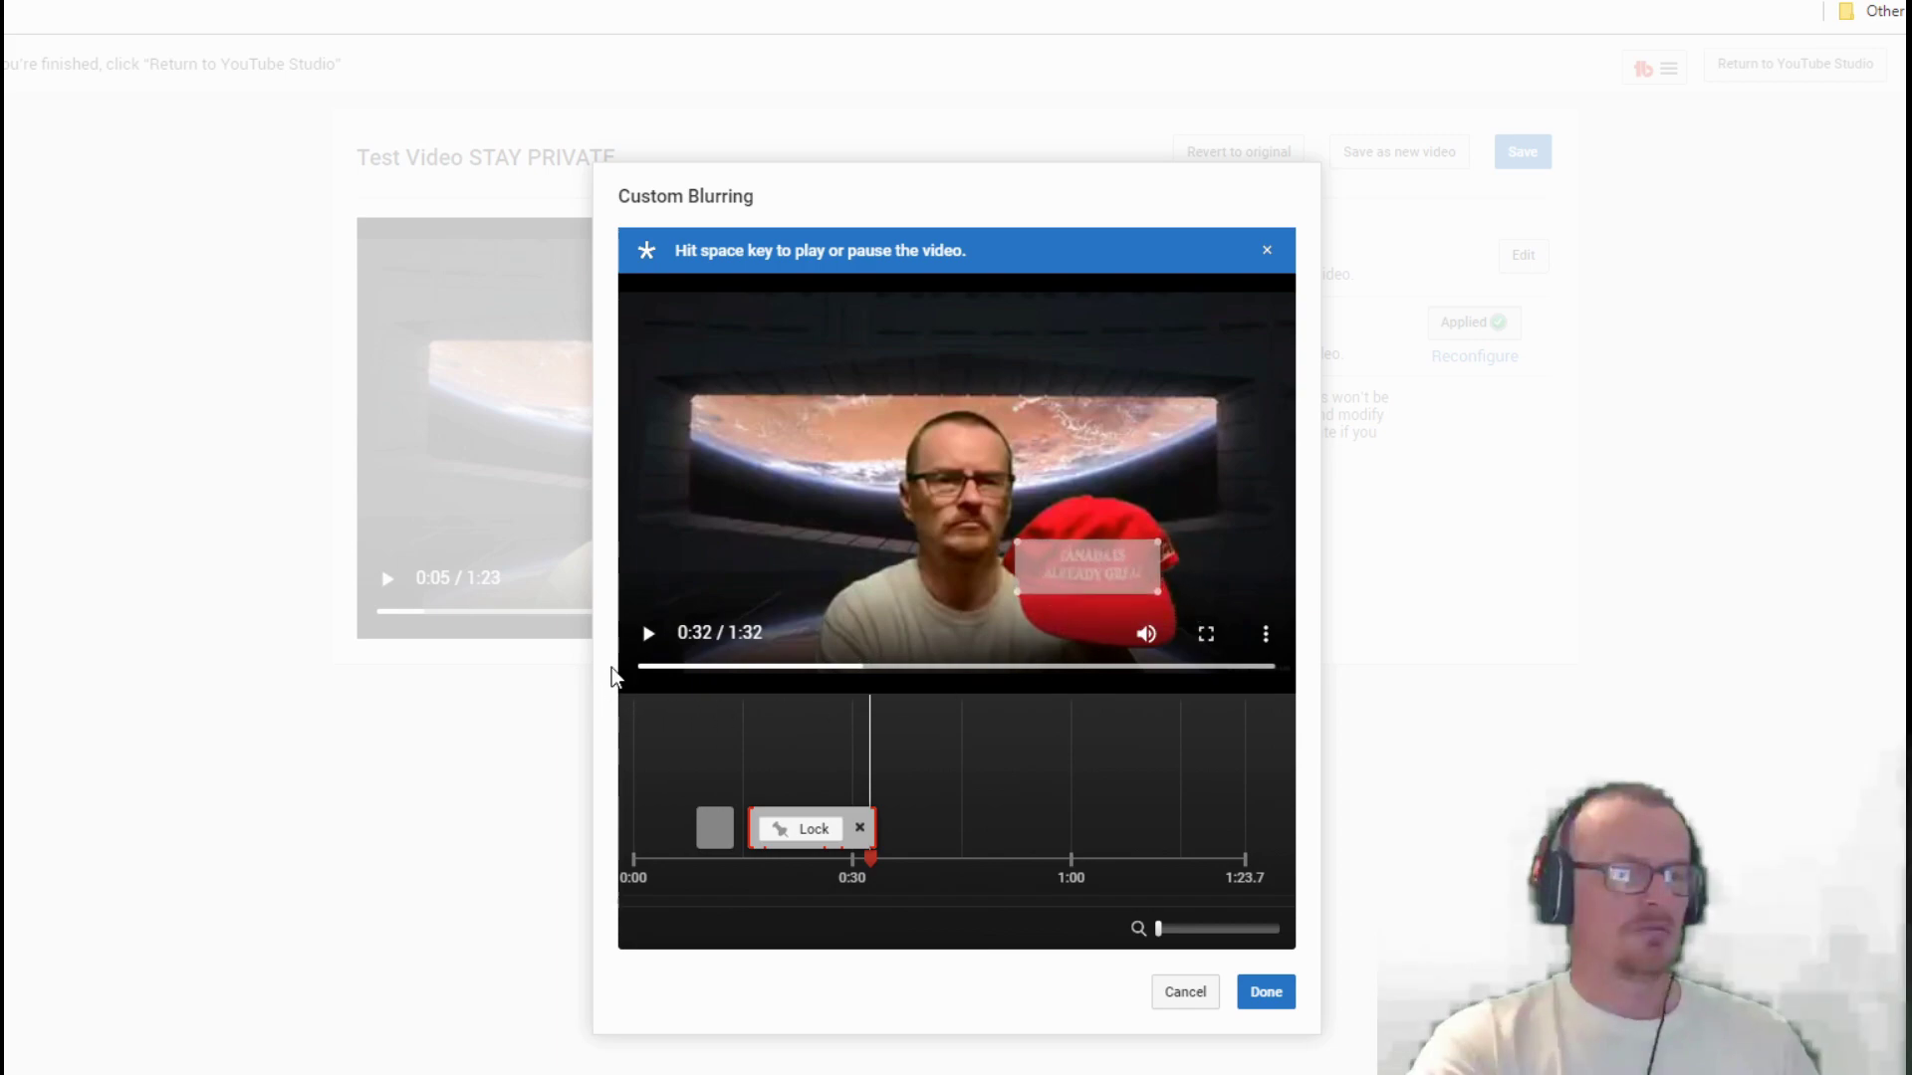
click(648, 638)
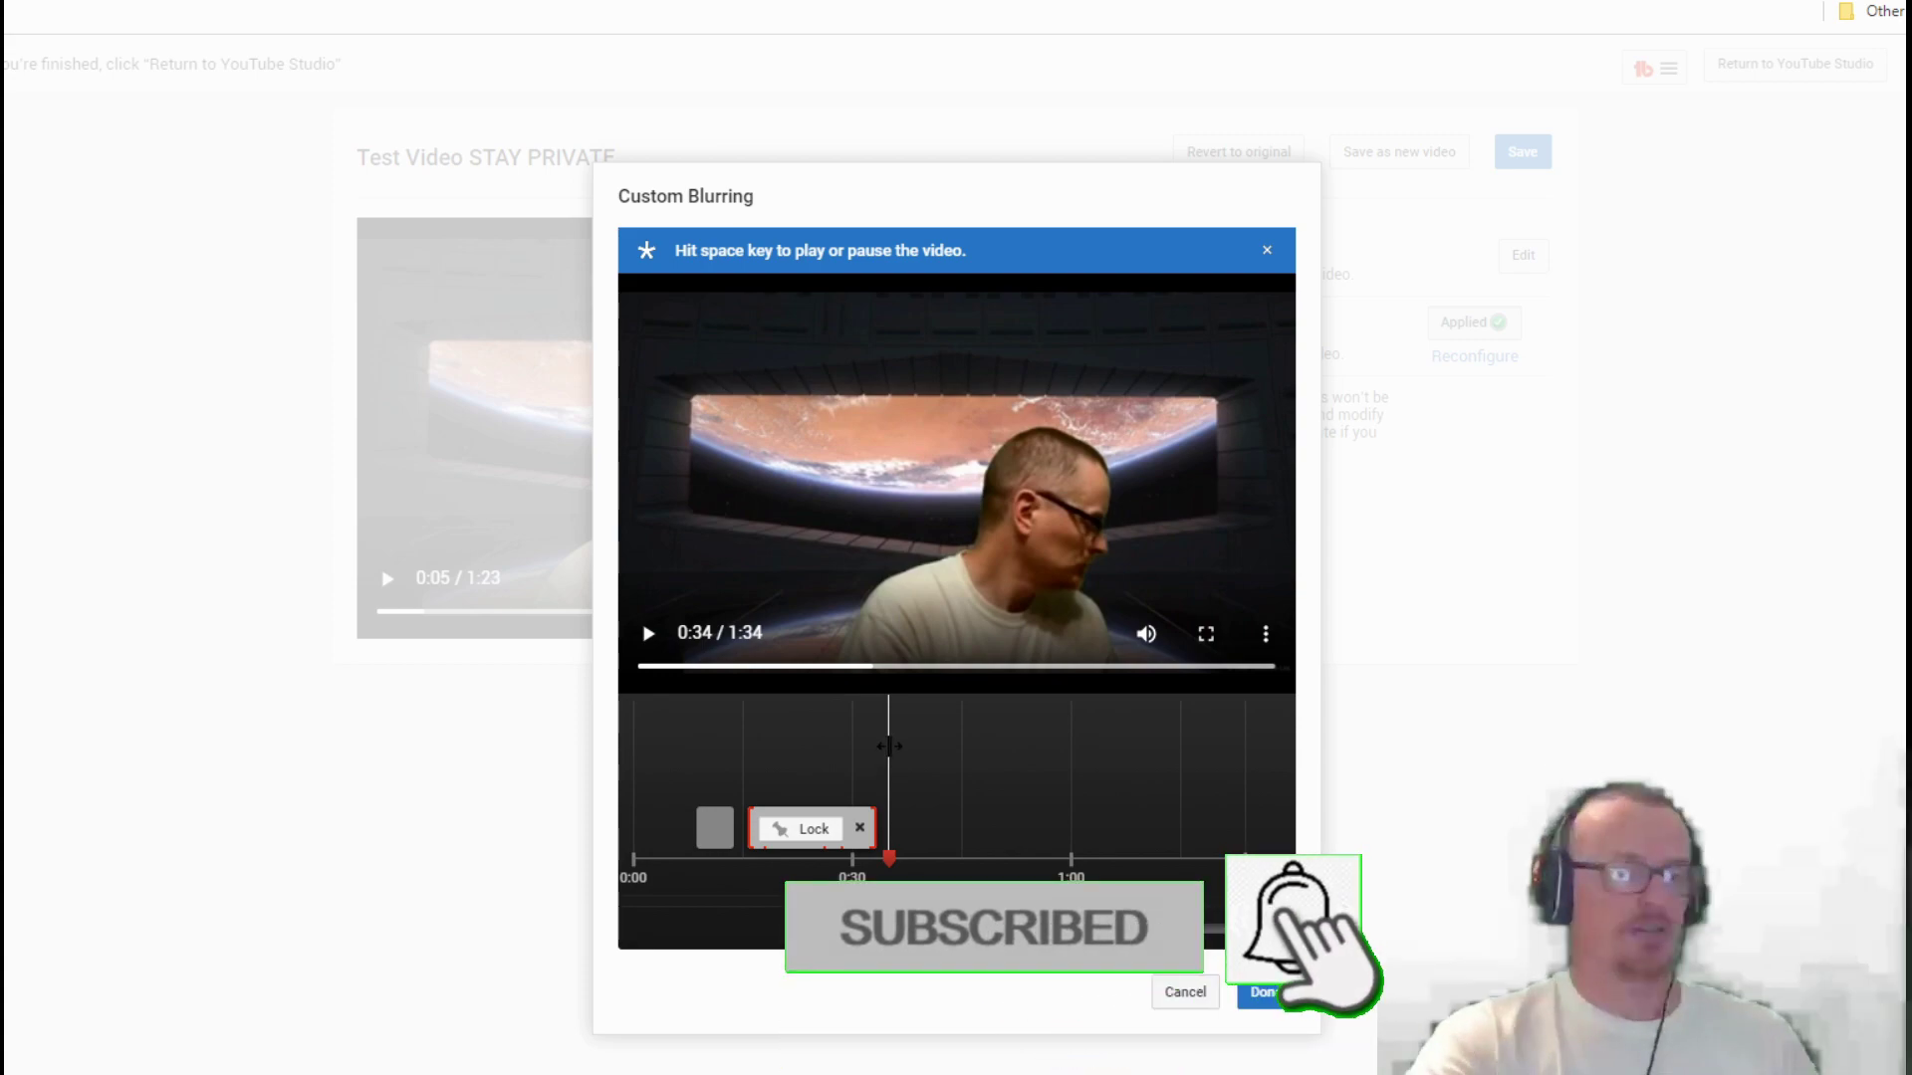
- Scrub back to about 0:19 and replay the blurred hat section
drag(889, 746, 779, 742)
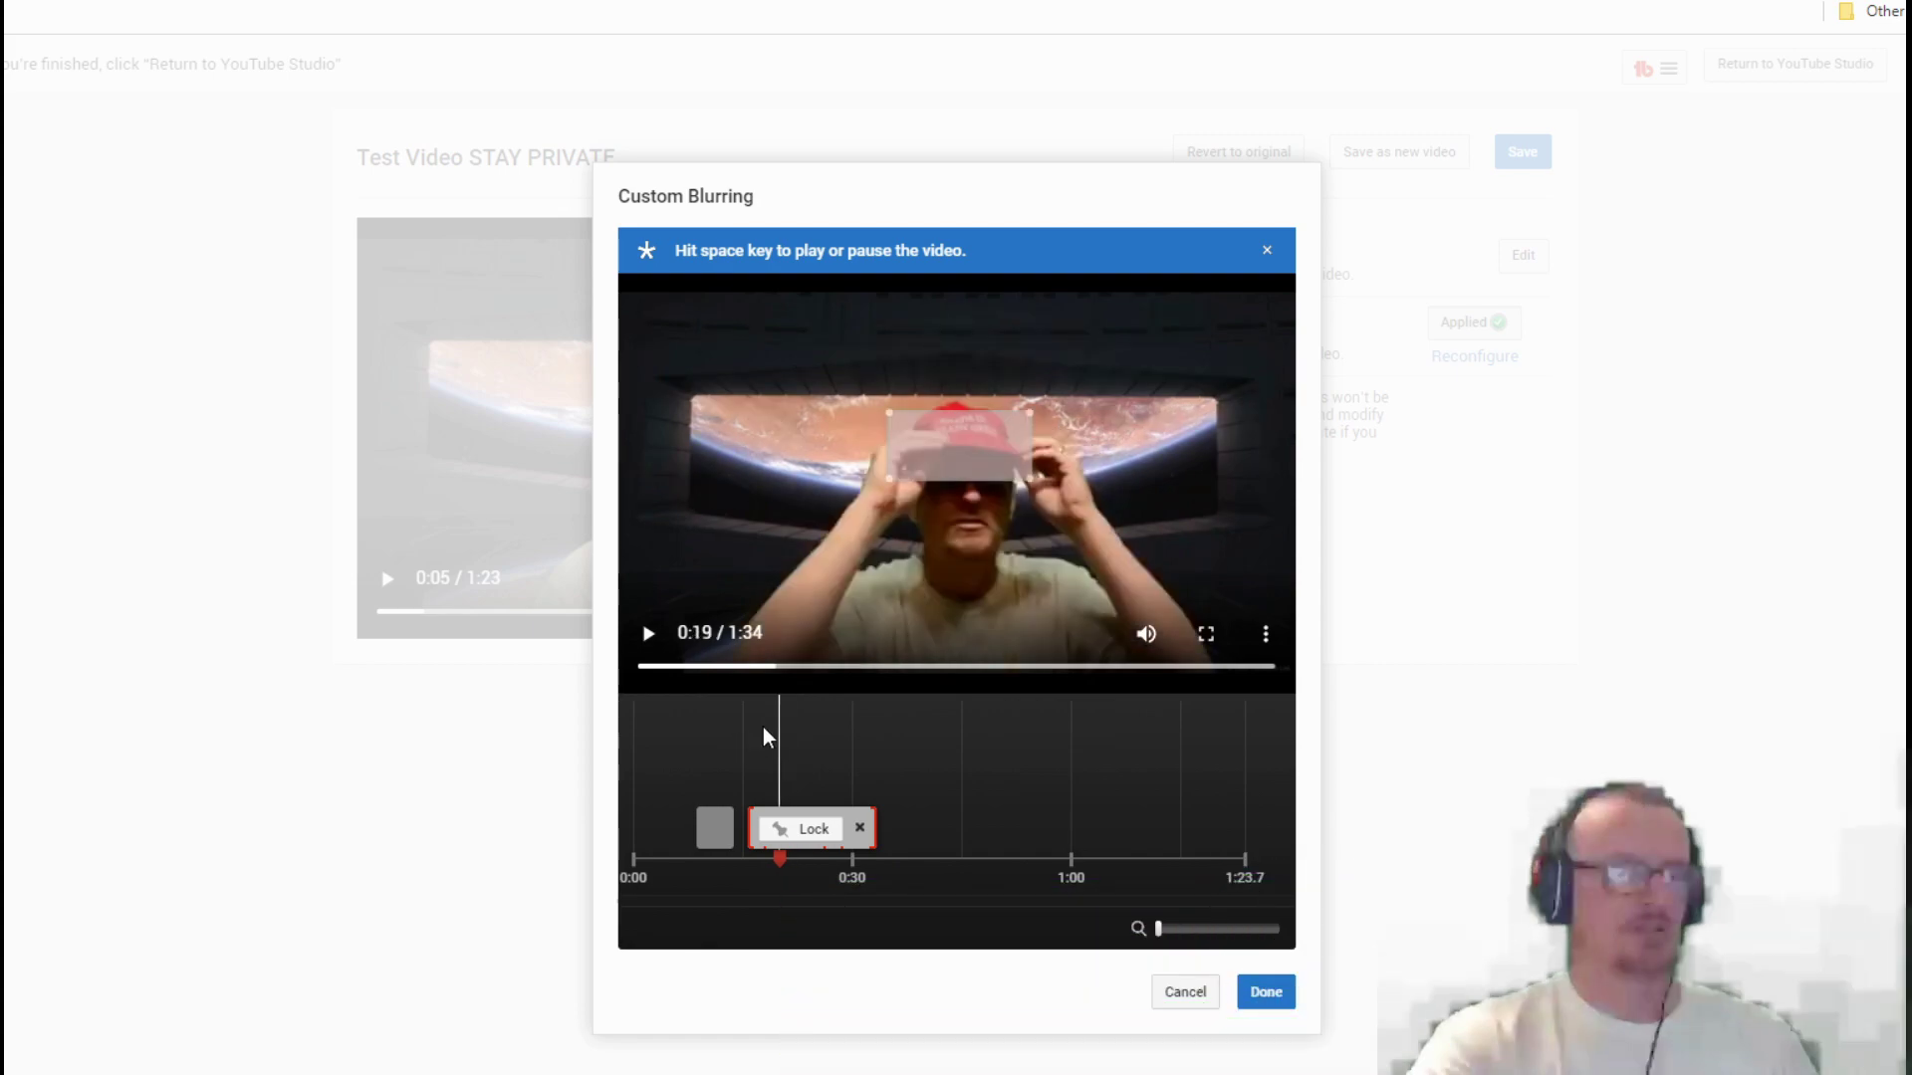
drag(778, 728, 751, 730)
click(649, 638)
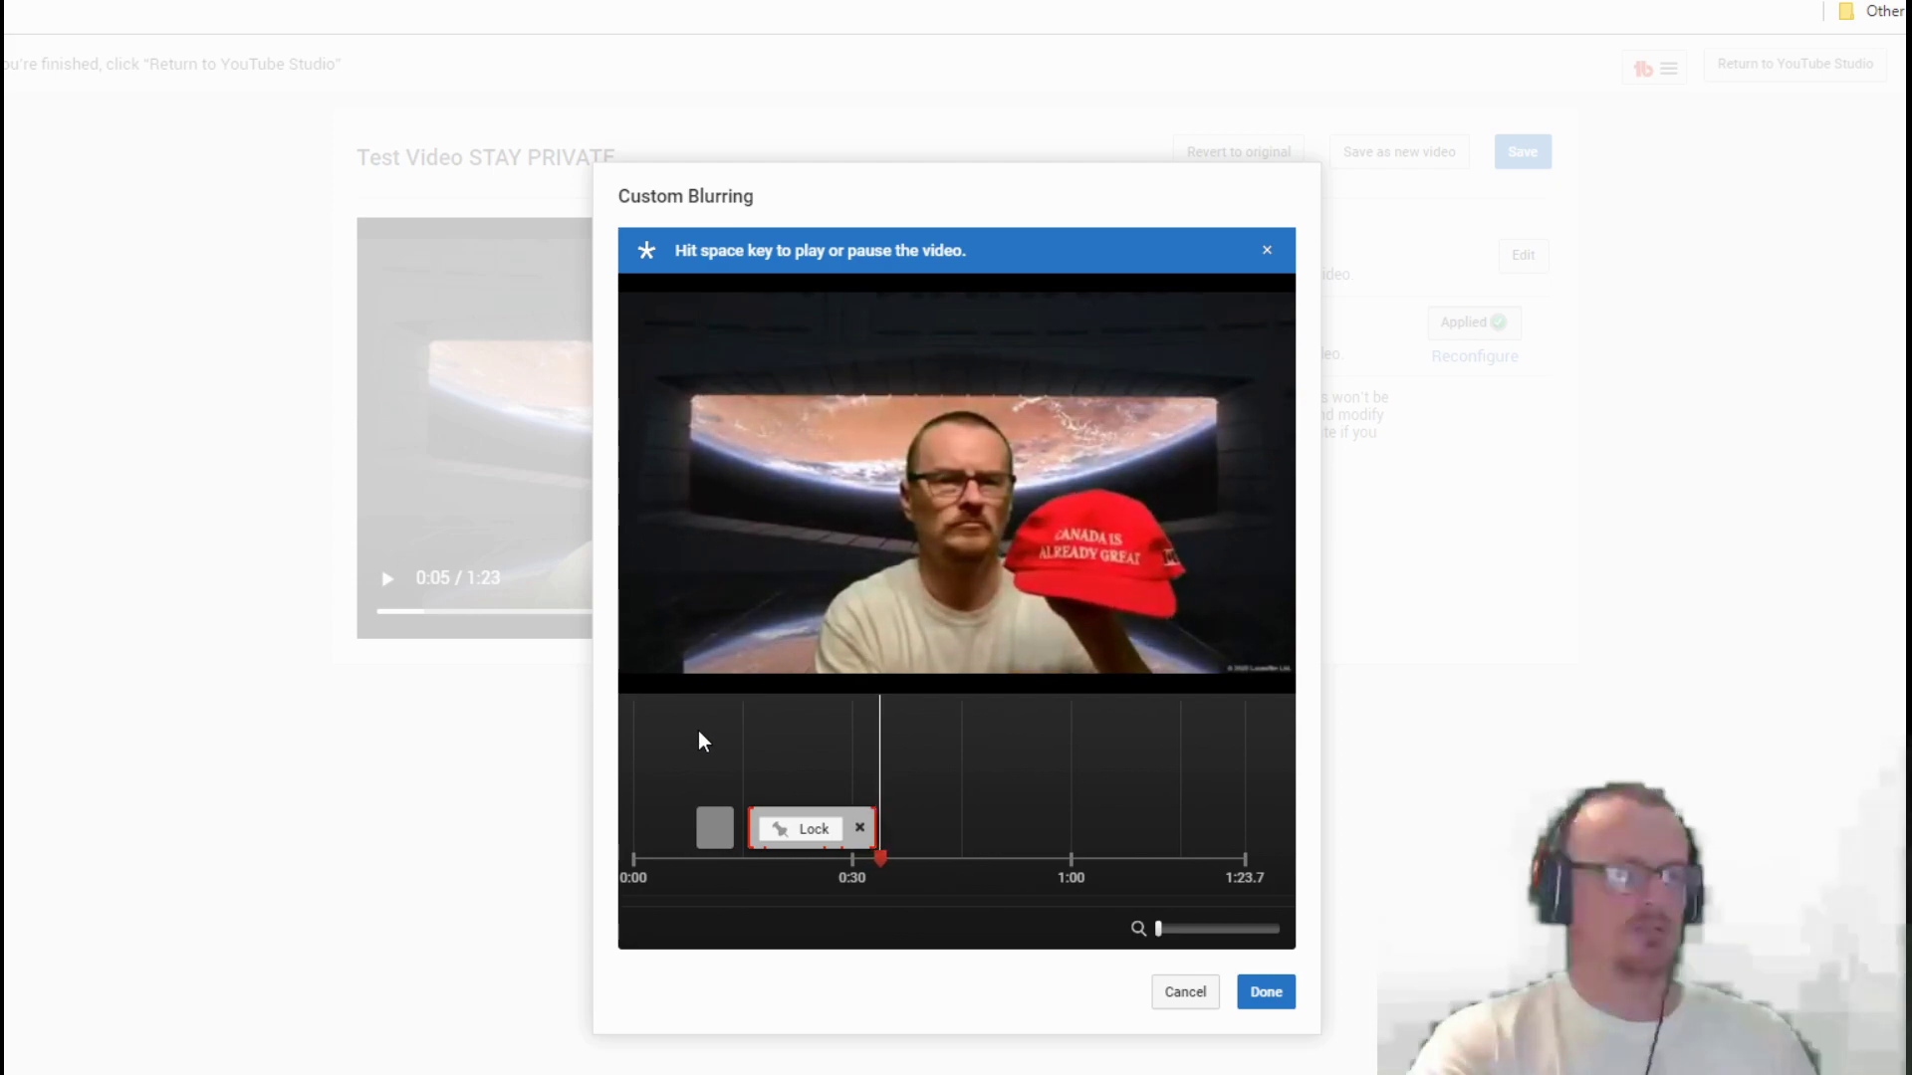
mouse_move(666, 677)
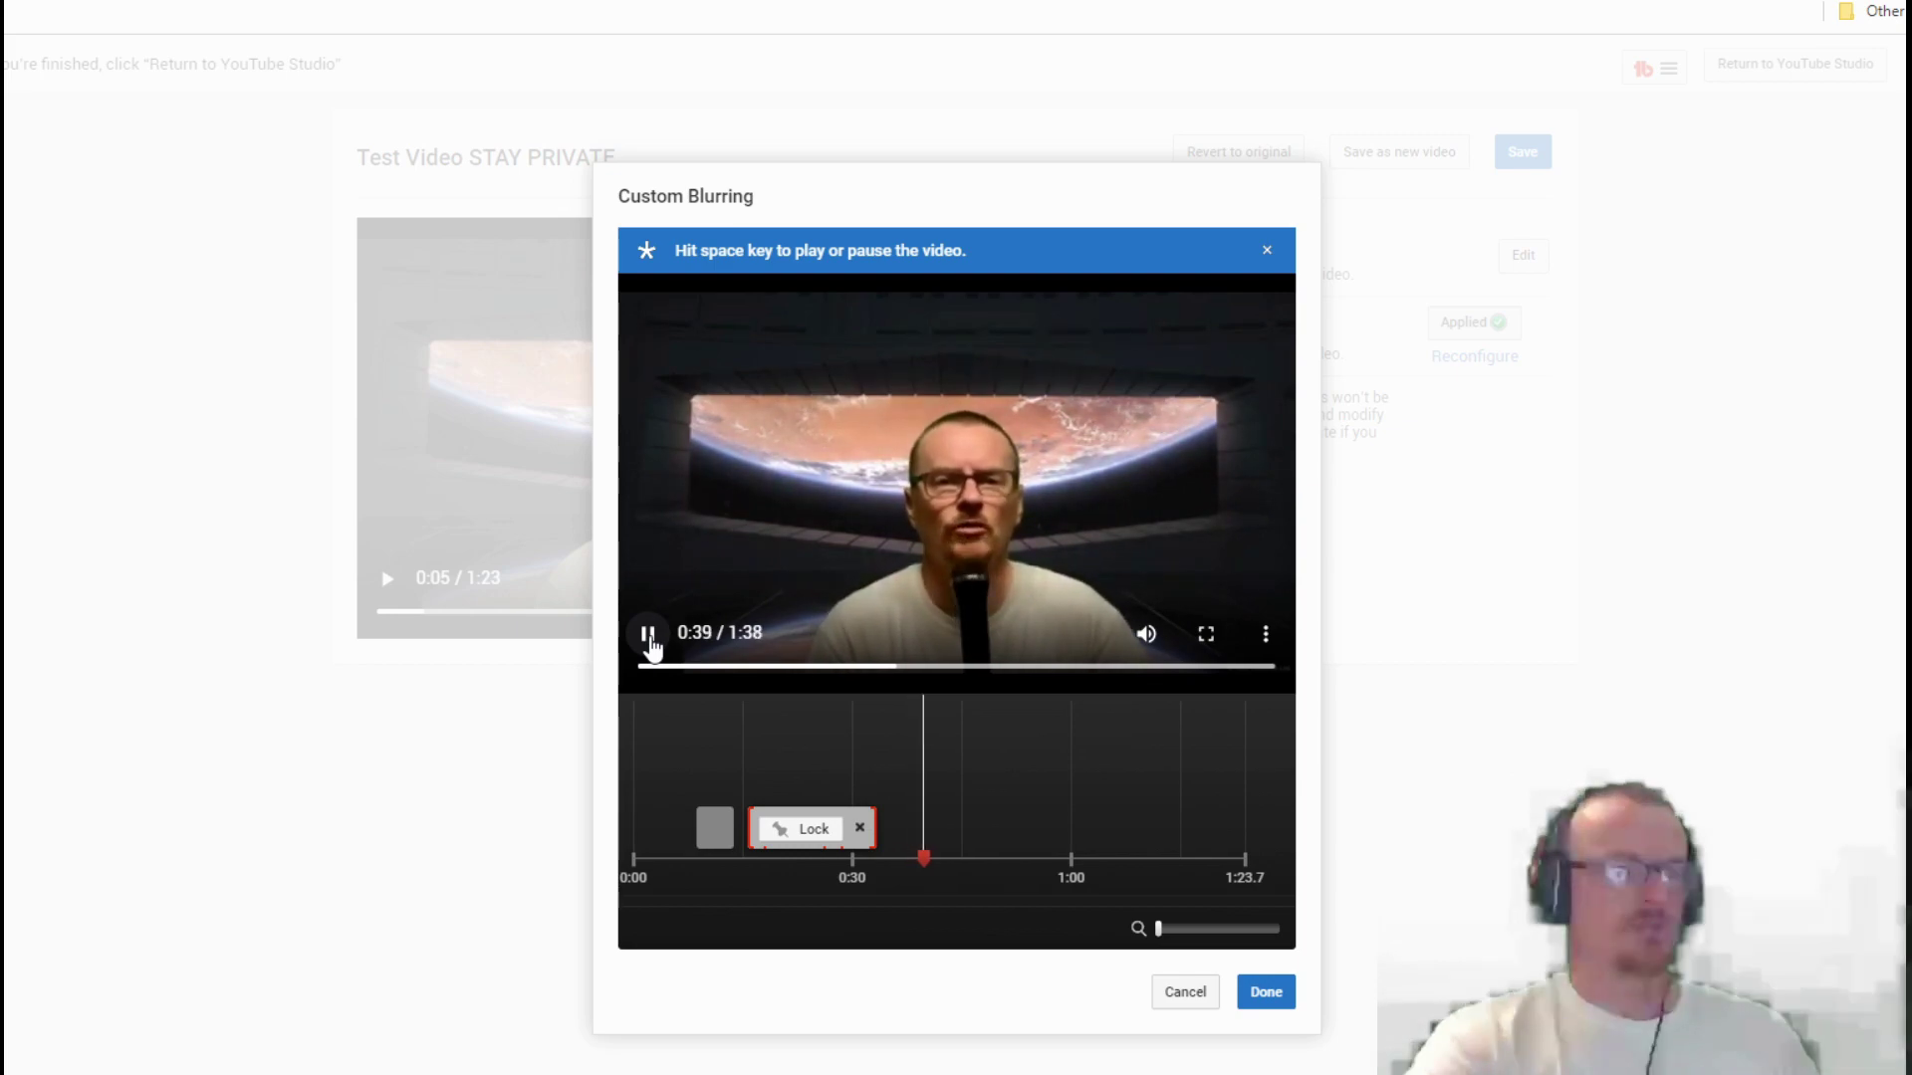
- At 0:40, add a blur box sized to the man's face and lengthen its clip
click(649, 637)
click(968, 502)
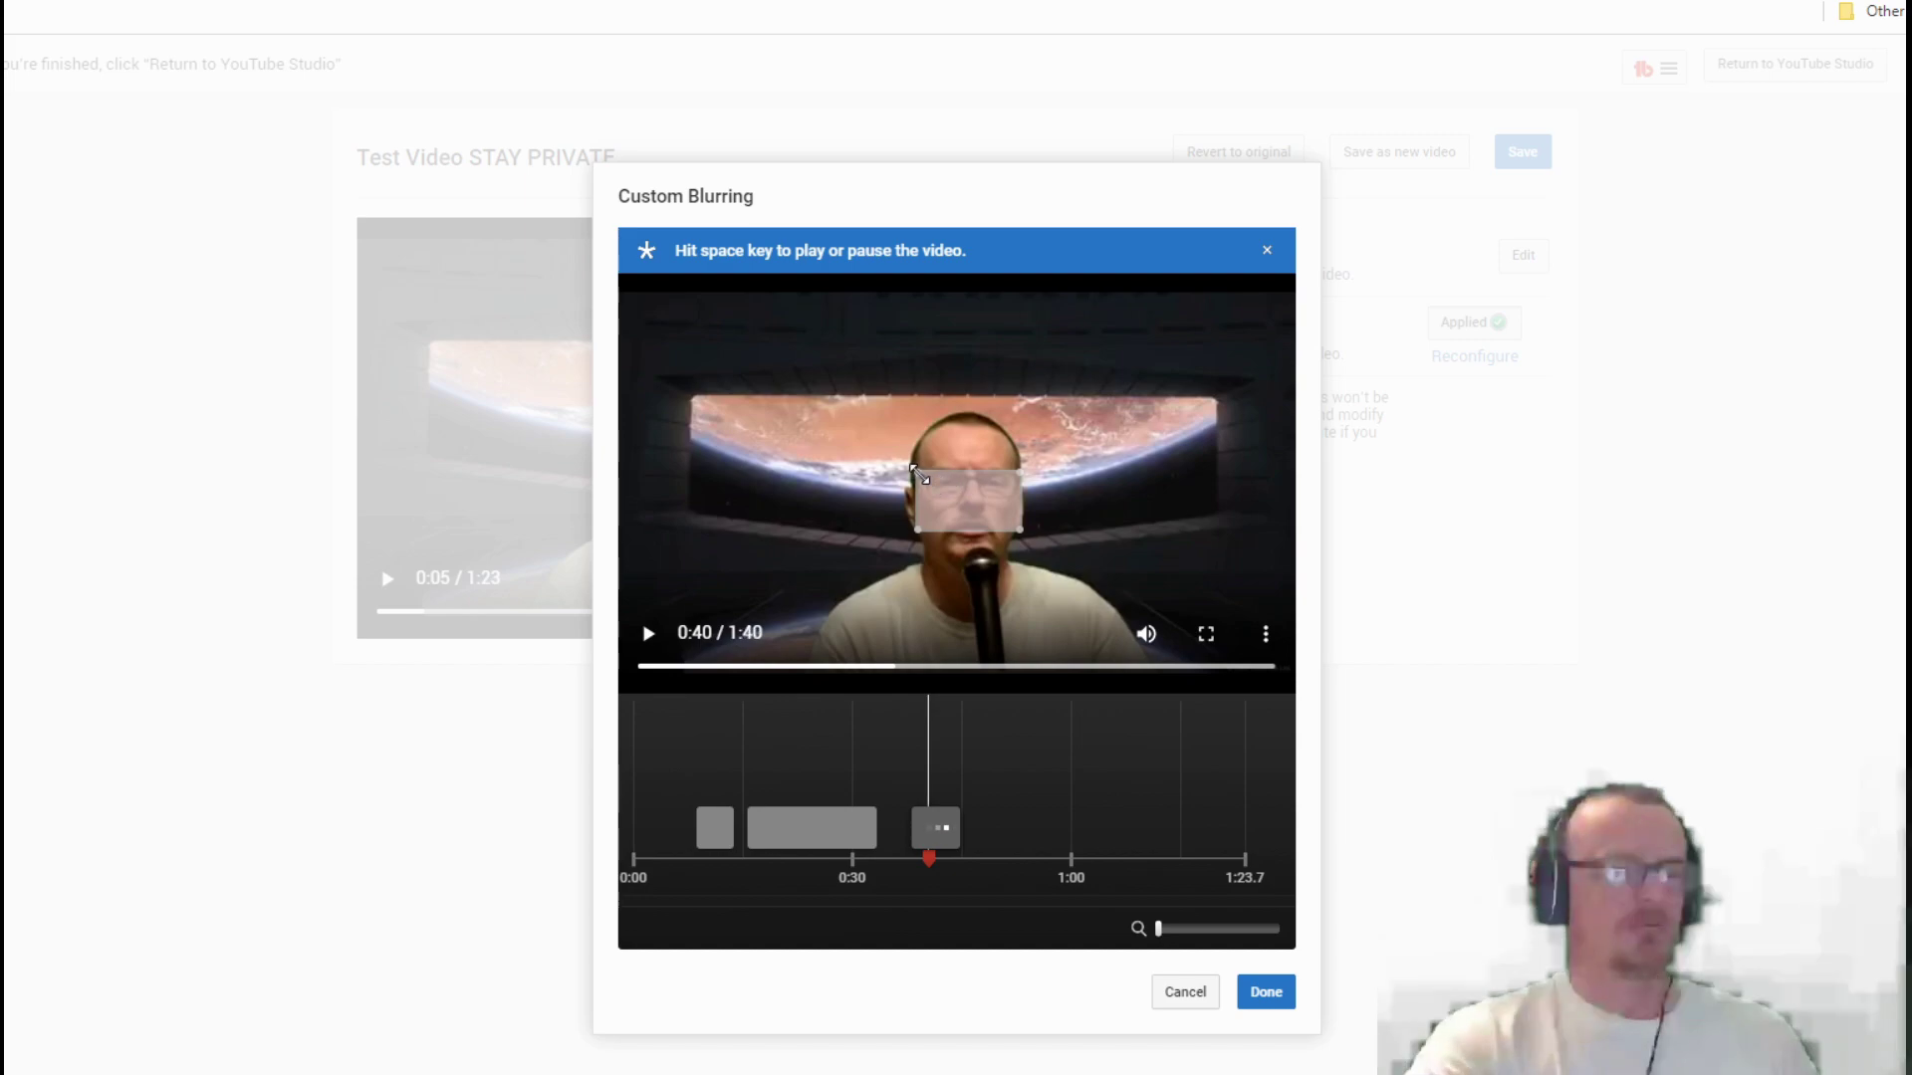
drag(923, 444, 928, 428)
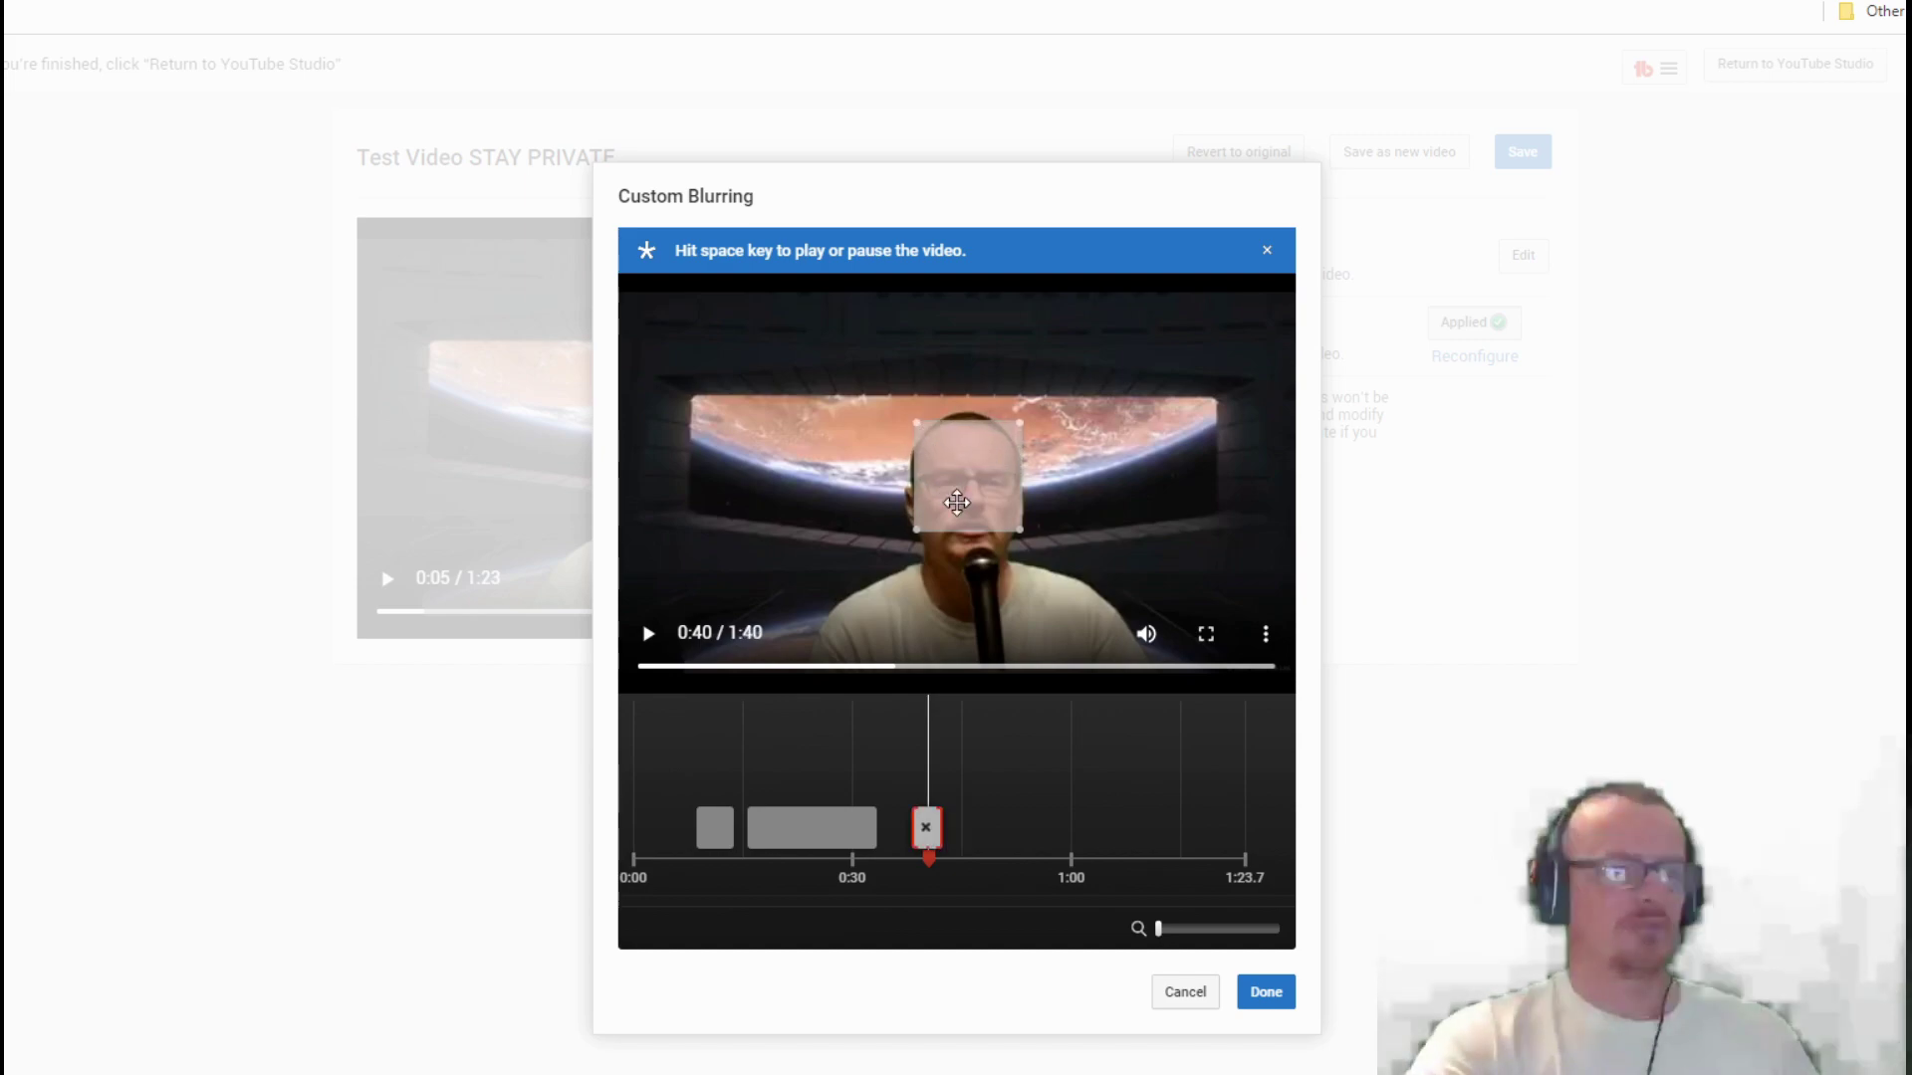
drag(1017, 546, 1019, 557)
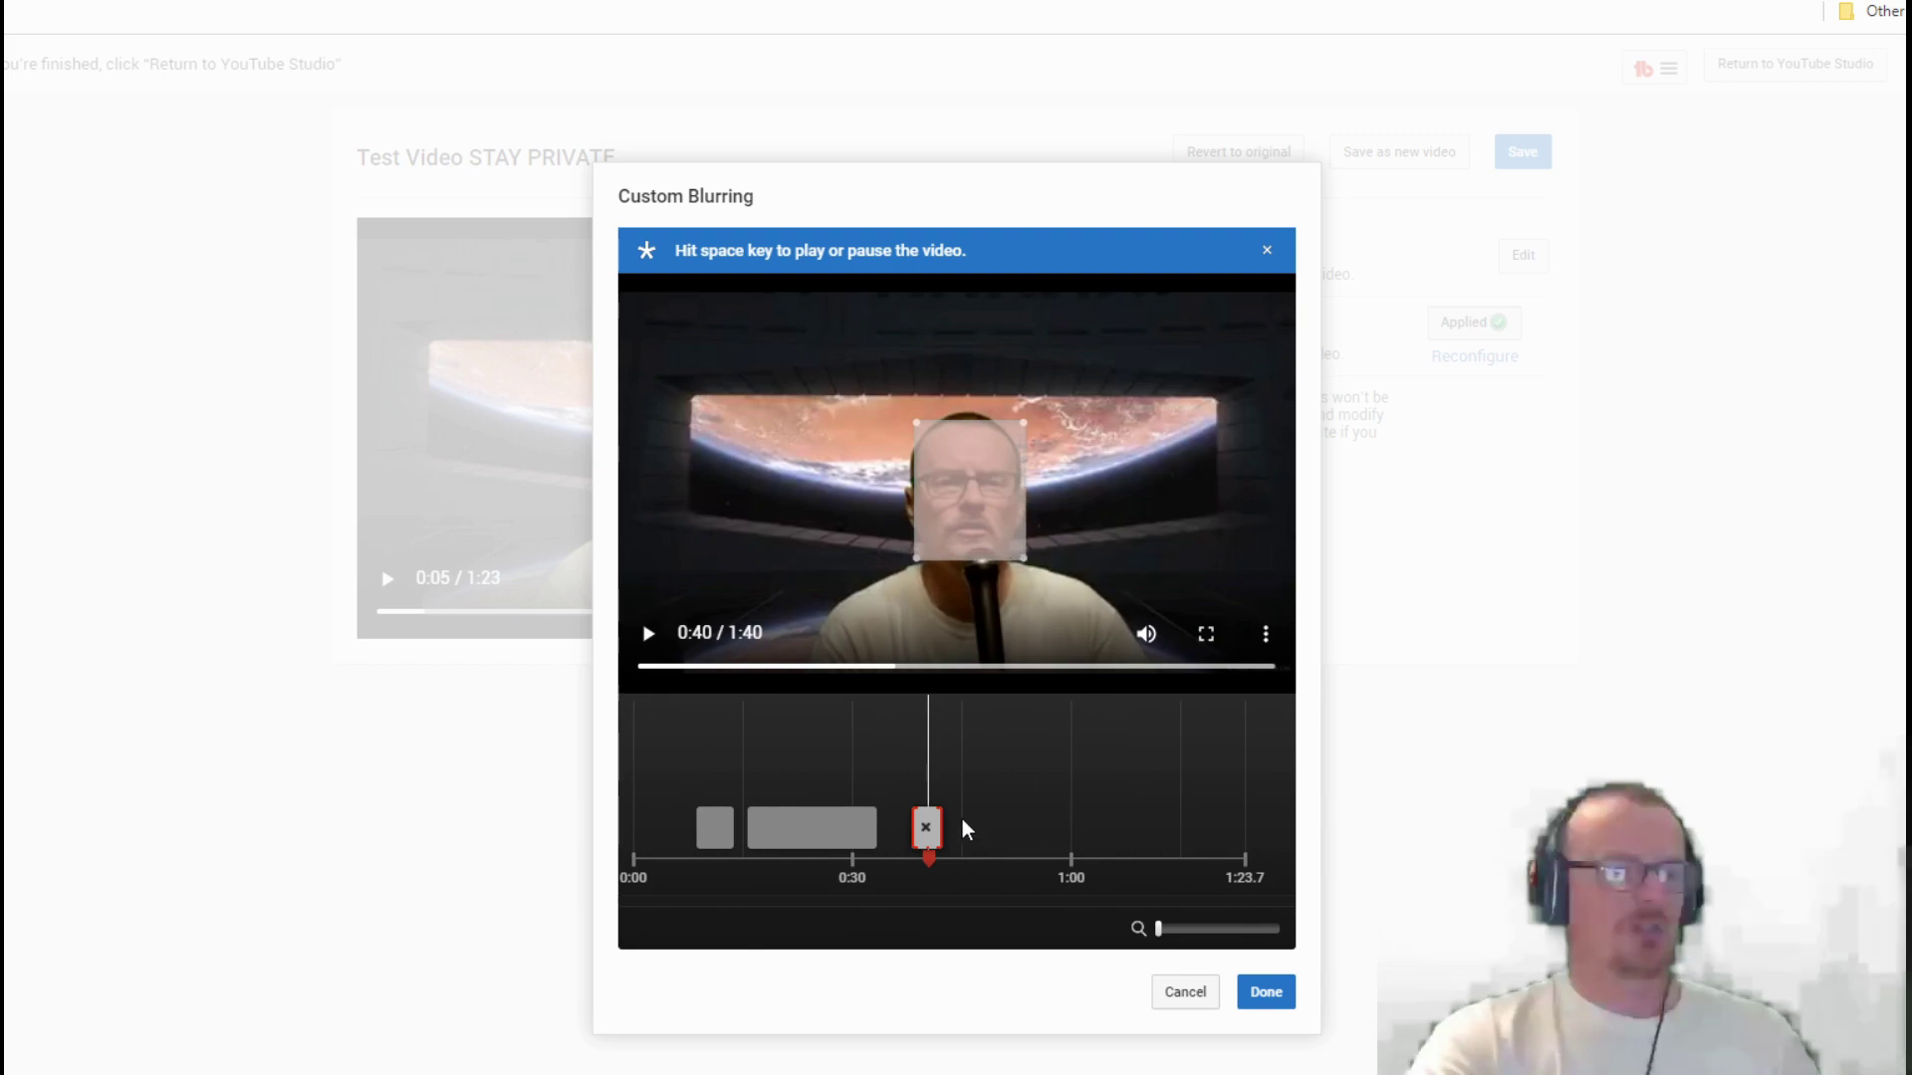
drag(942, 828, 1029, 827)
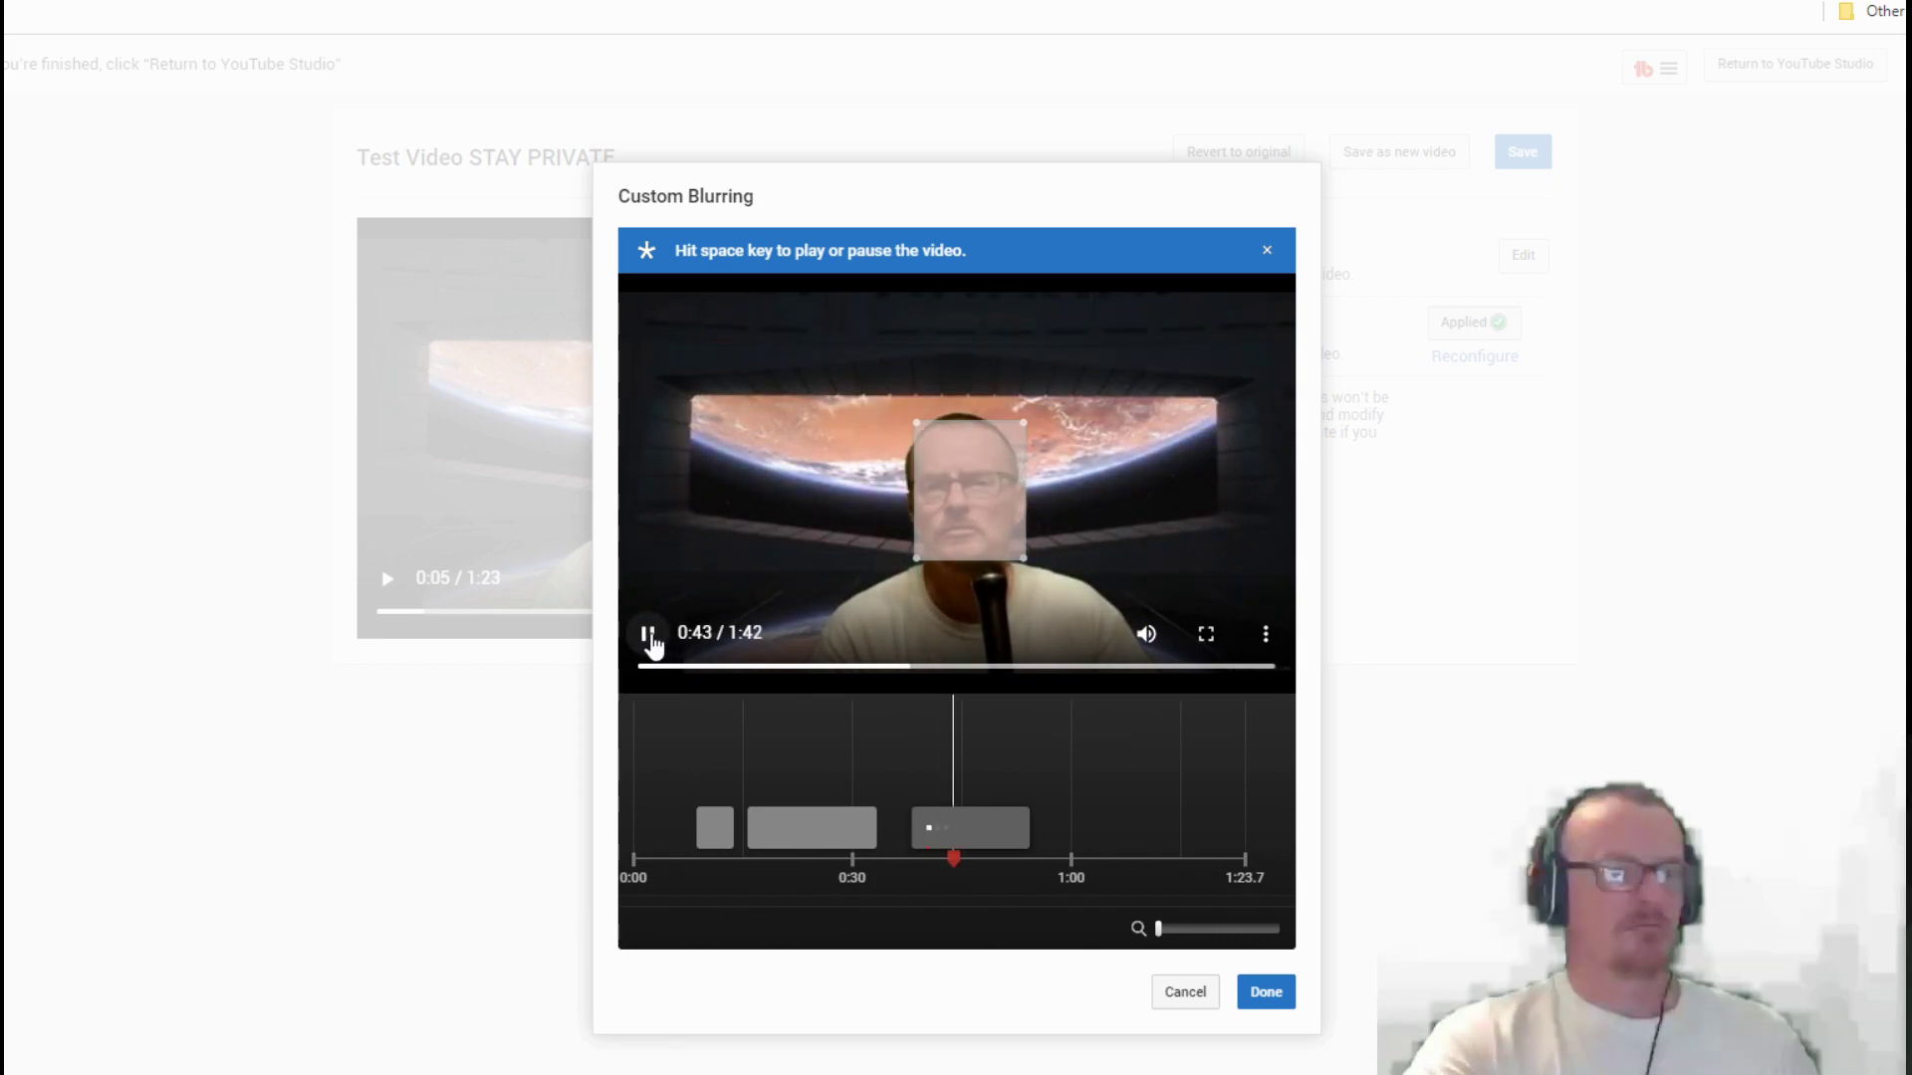
- At 0:45, move the blur box back onto the face and check playback to 0:51
click(649, 637)
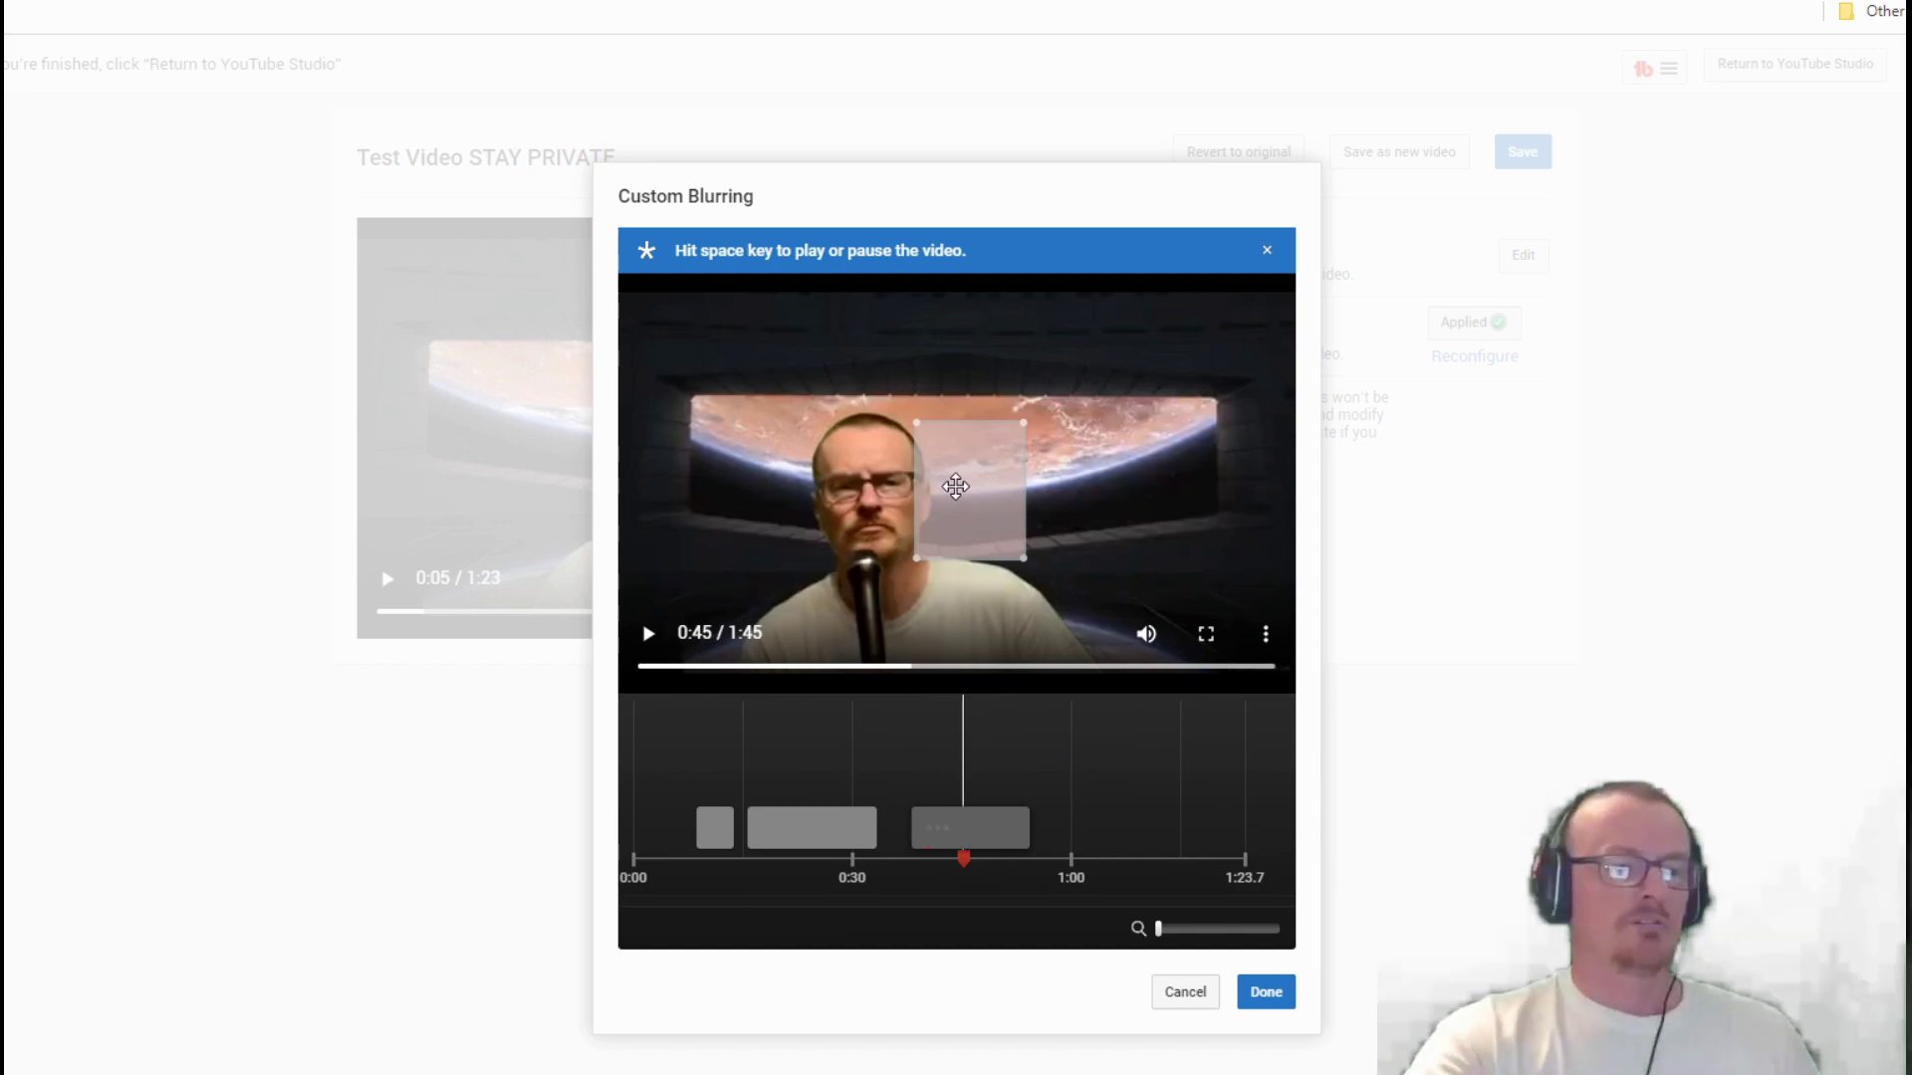
drag(955, 487, 857, 489)
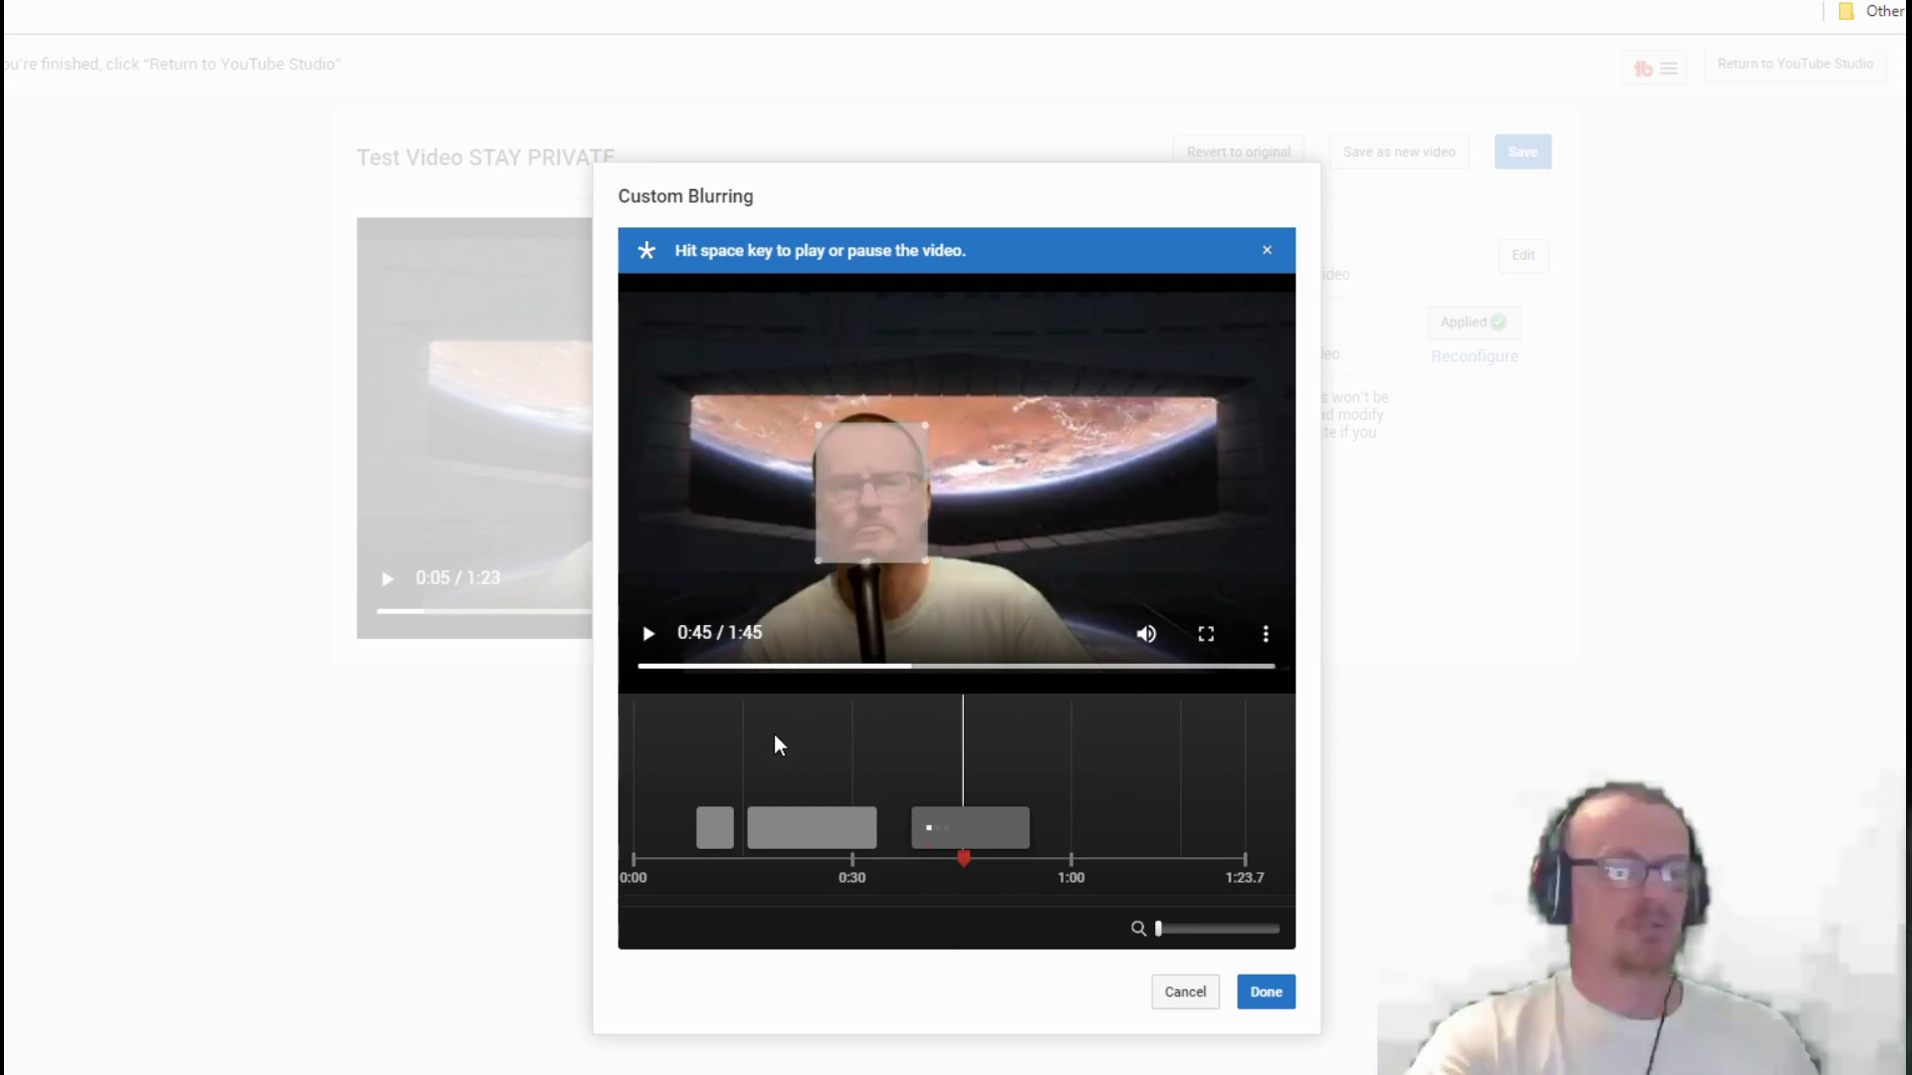
click(647, 635)
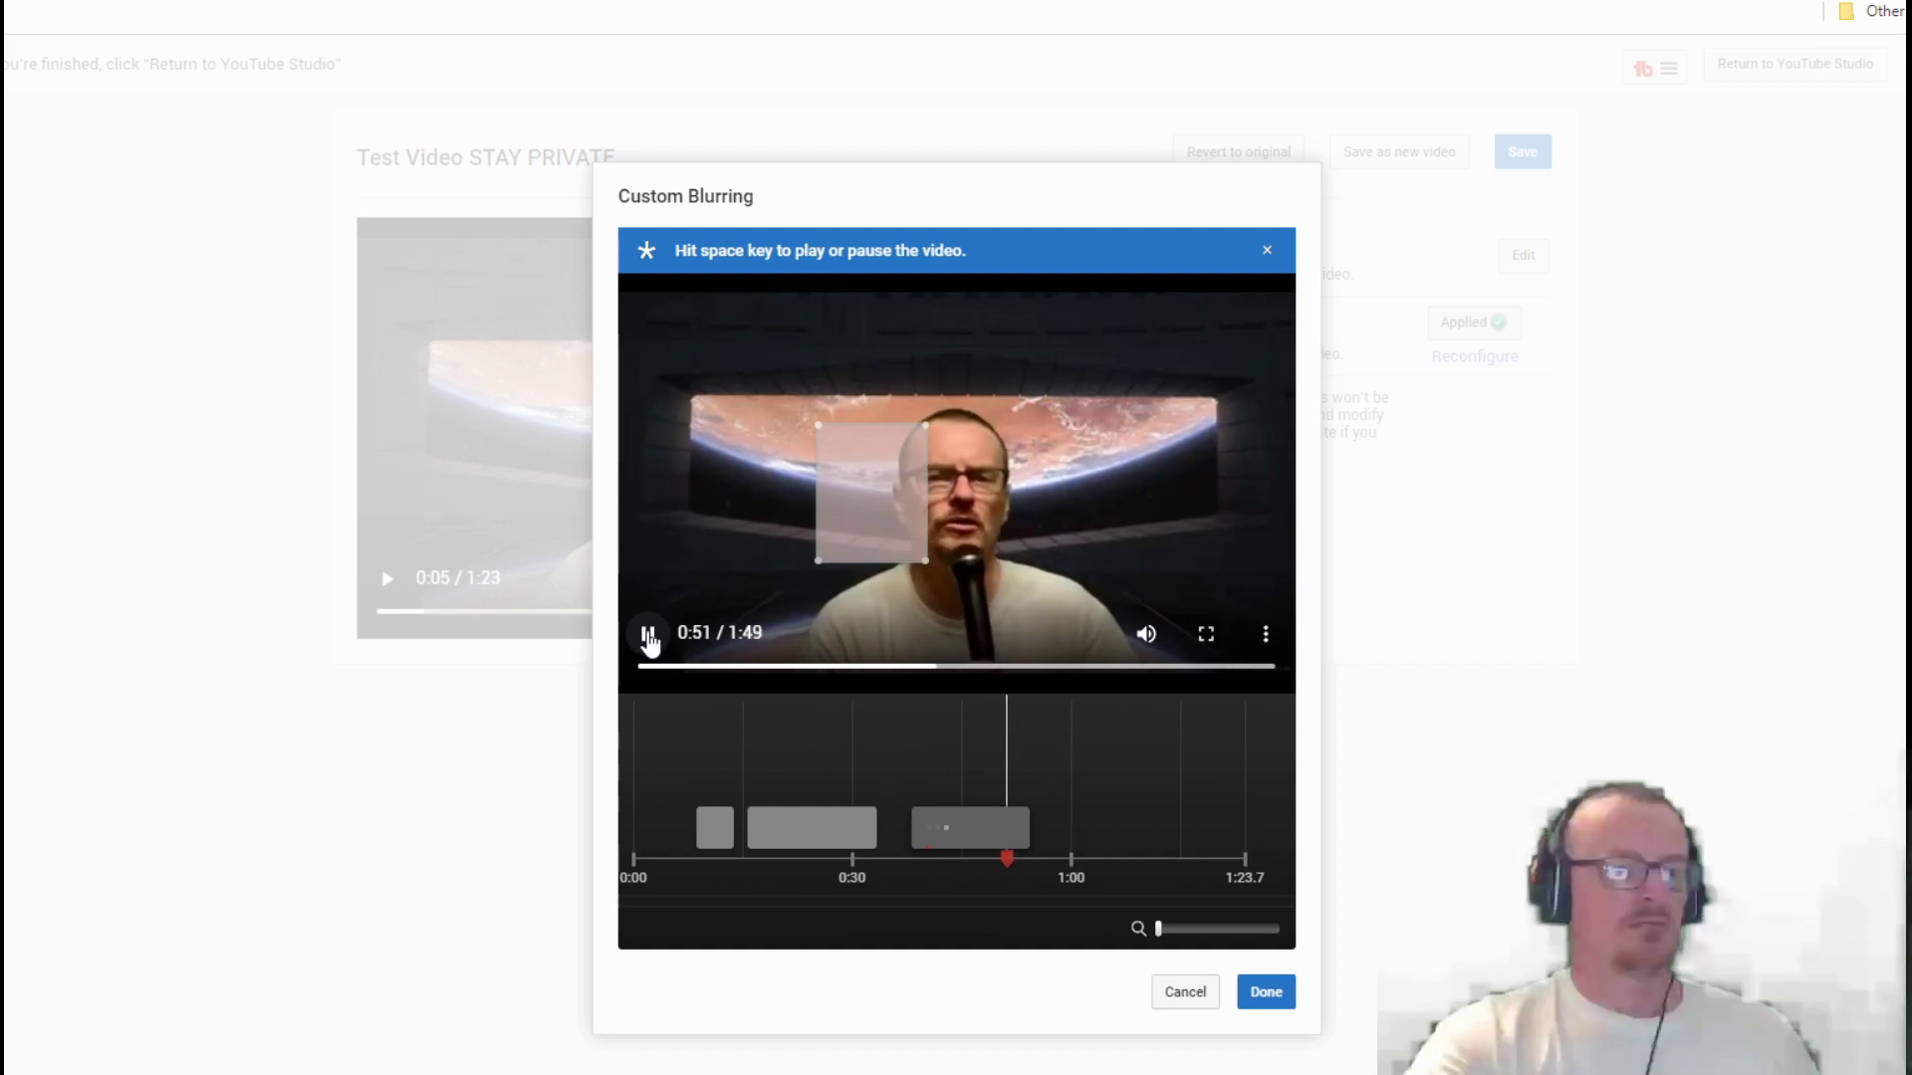
click(647, 637)
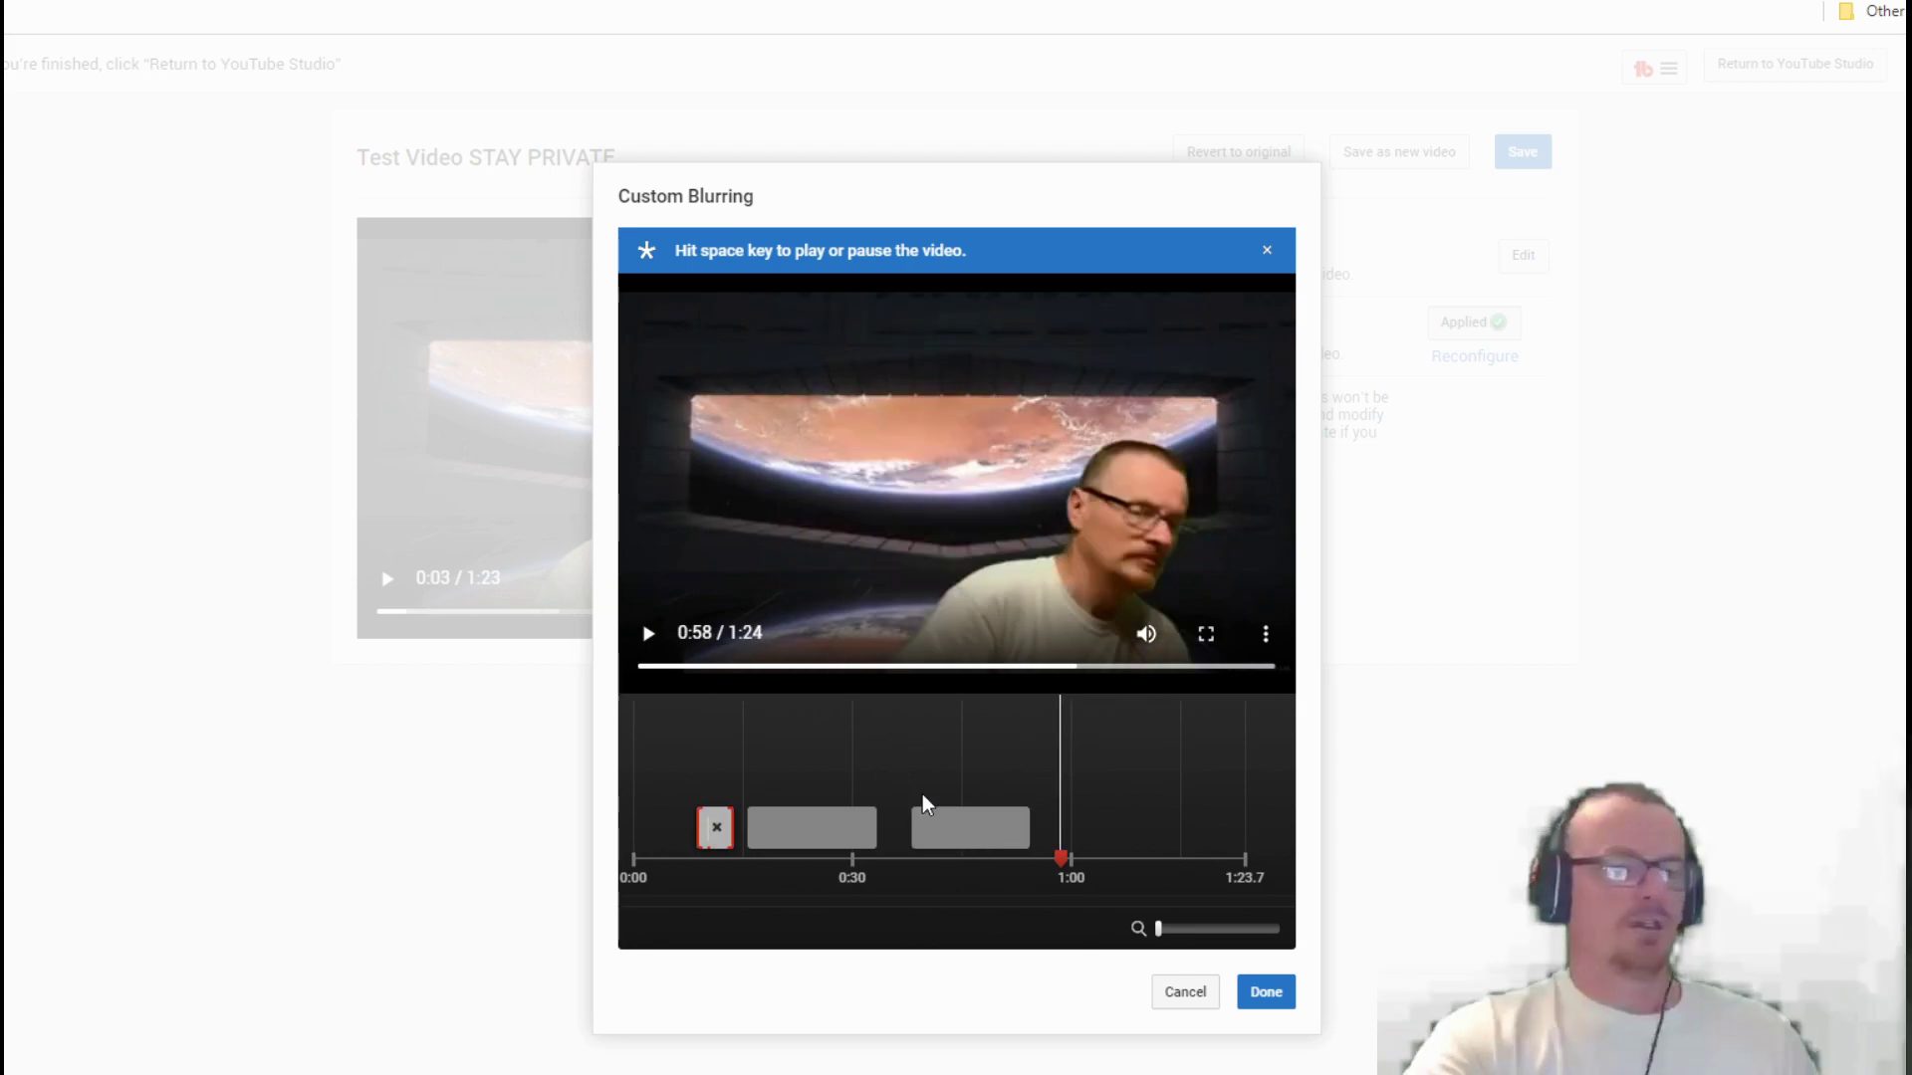
- At 1:06, blur the package address label and lengthen its clip toward the video's end
click(649, 636)
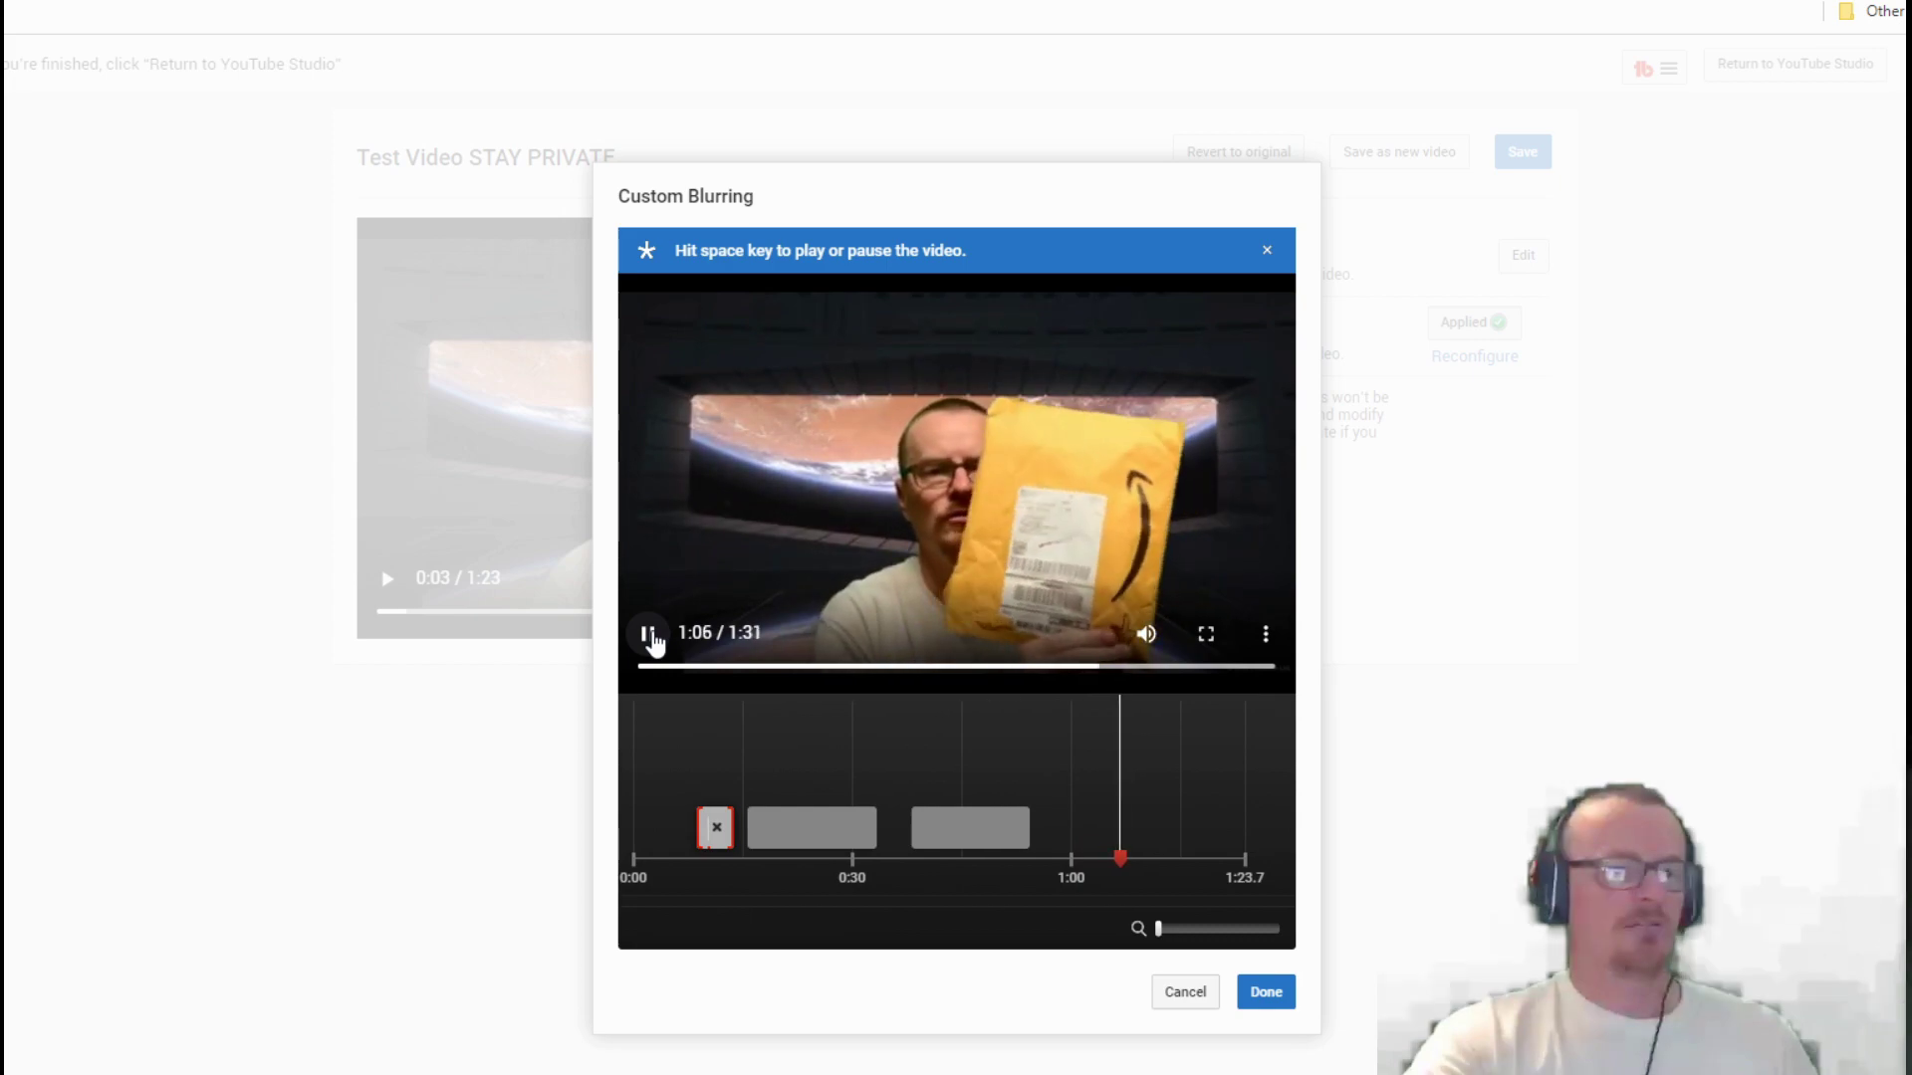
click(649, 635)
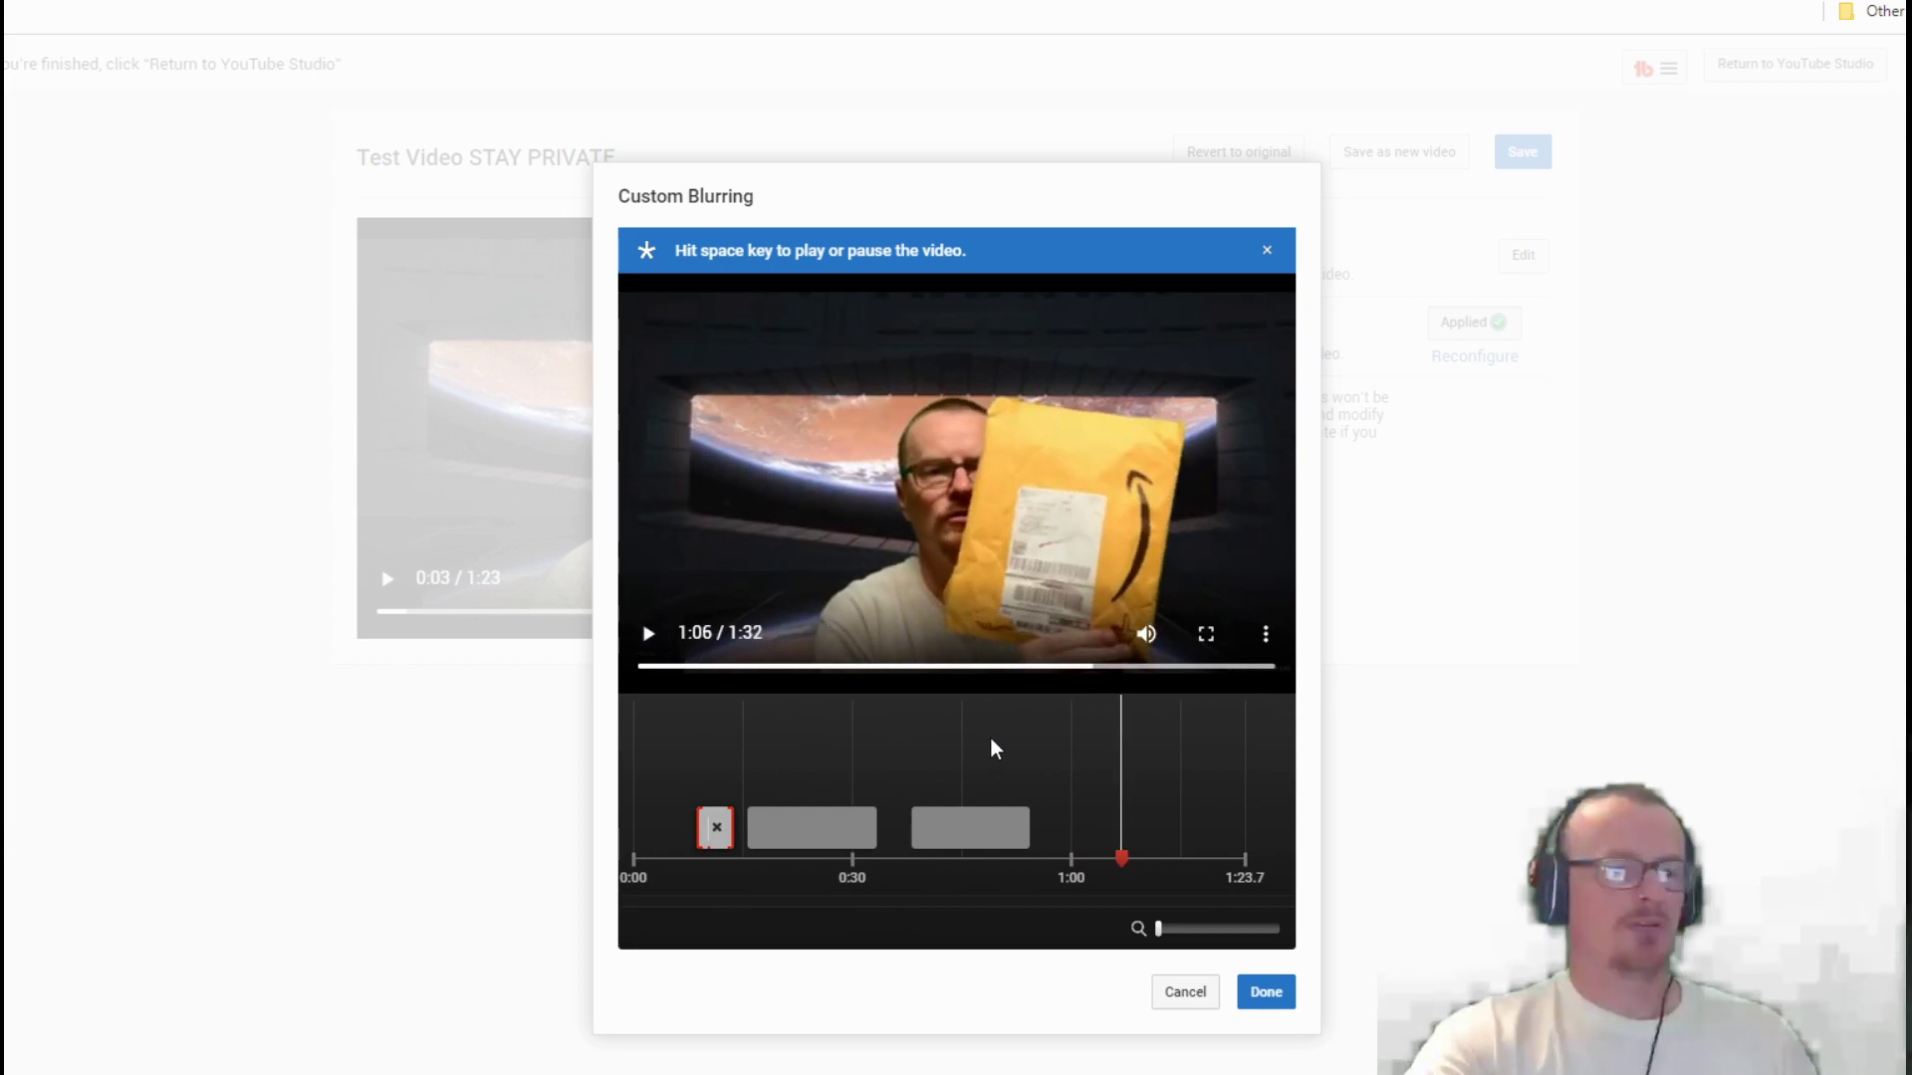
click(1039, 534)
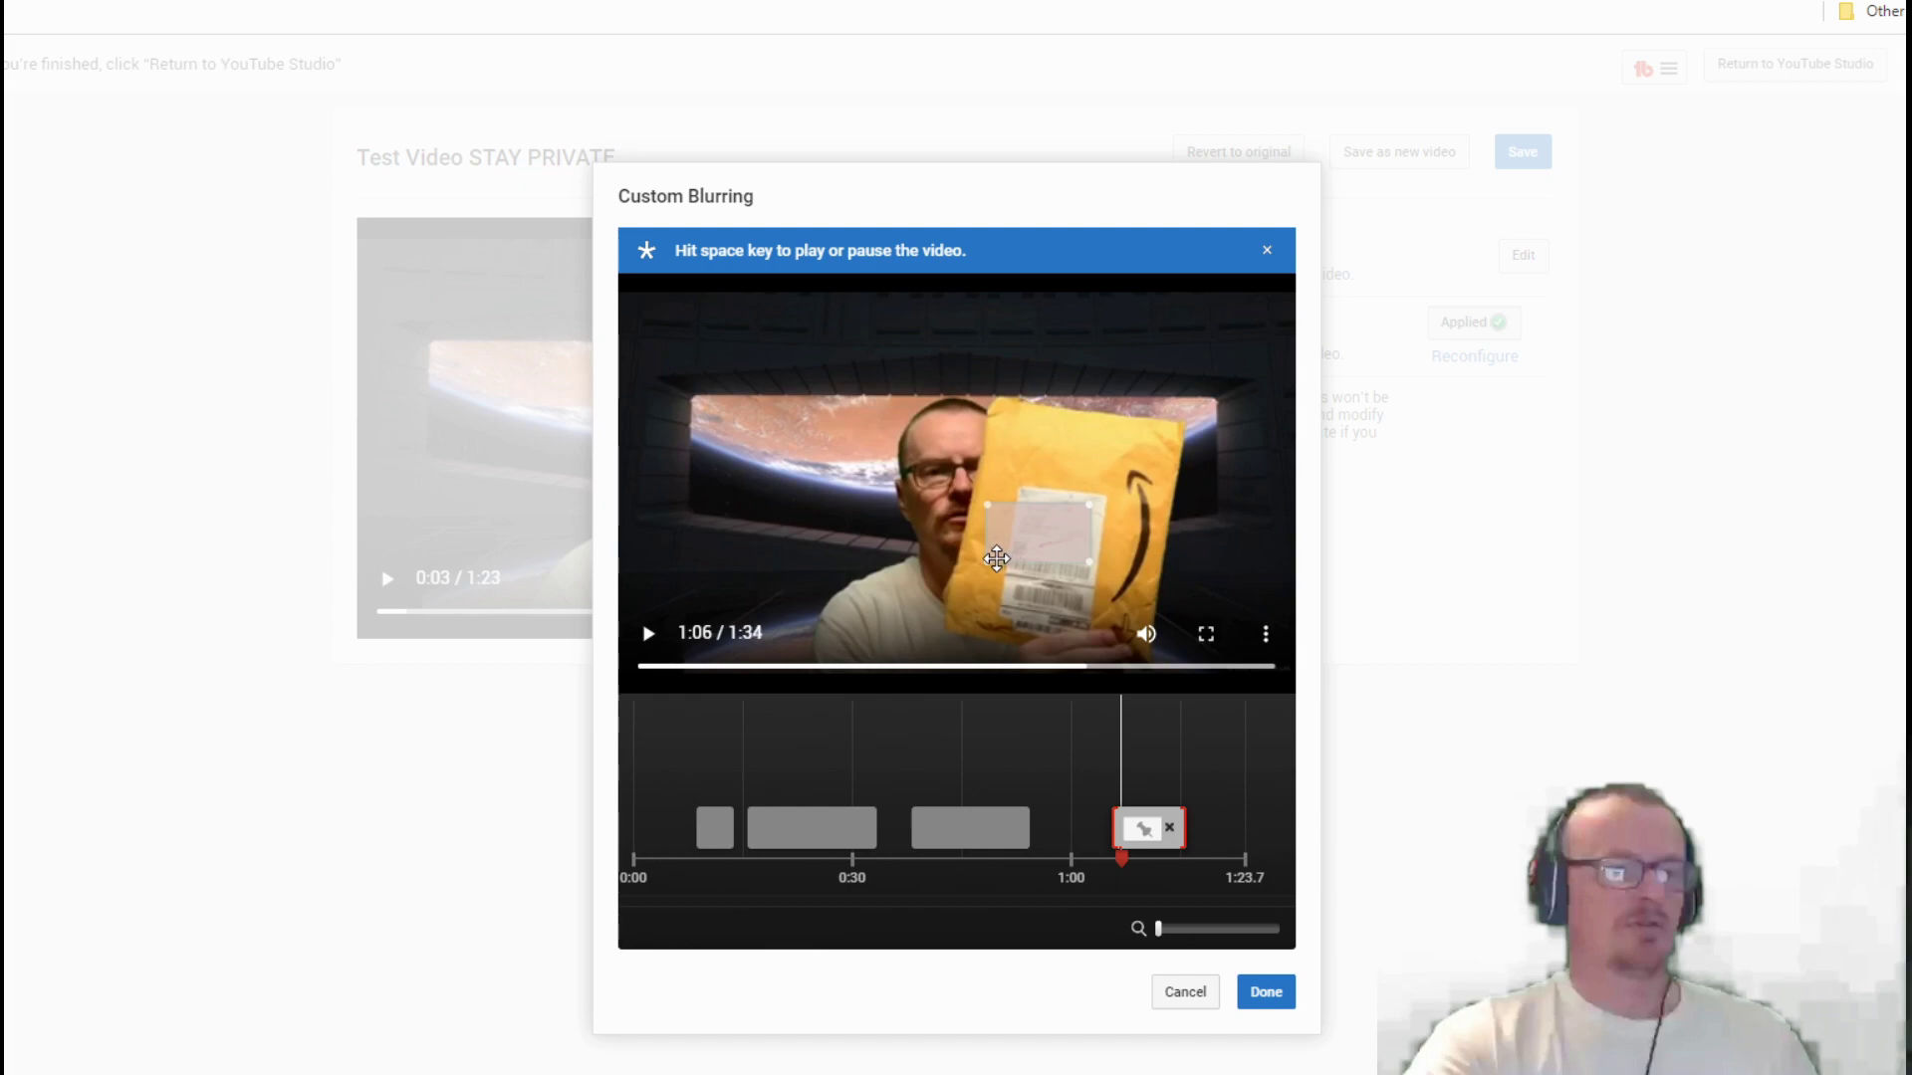
drag(1005, 558, 1061, 535)
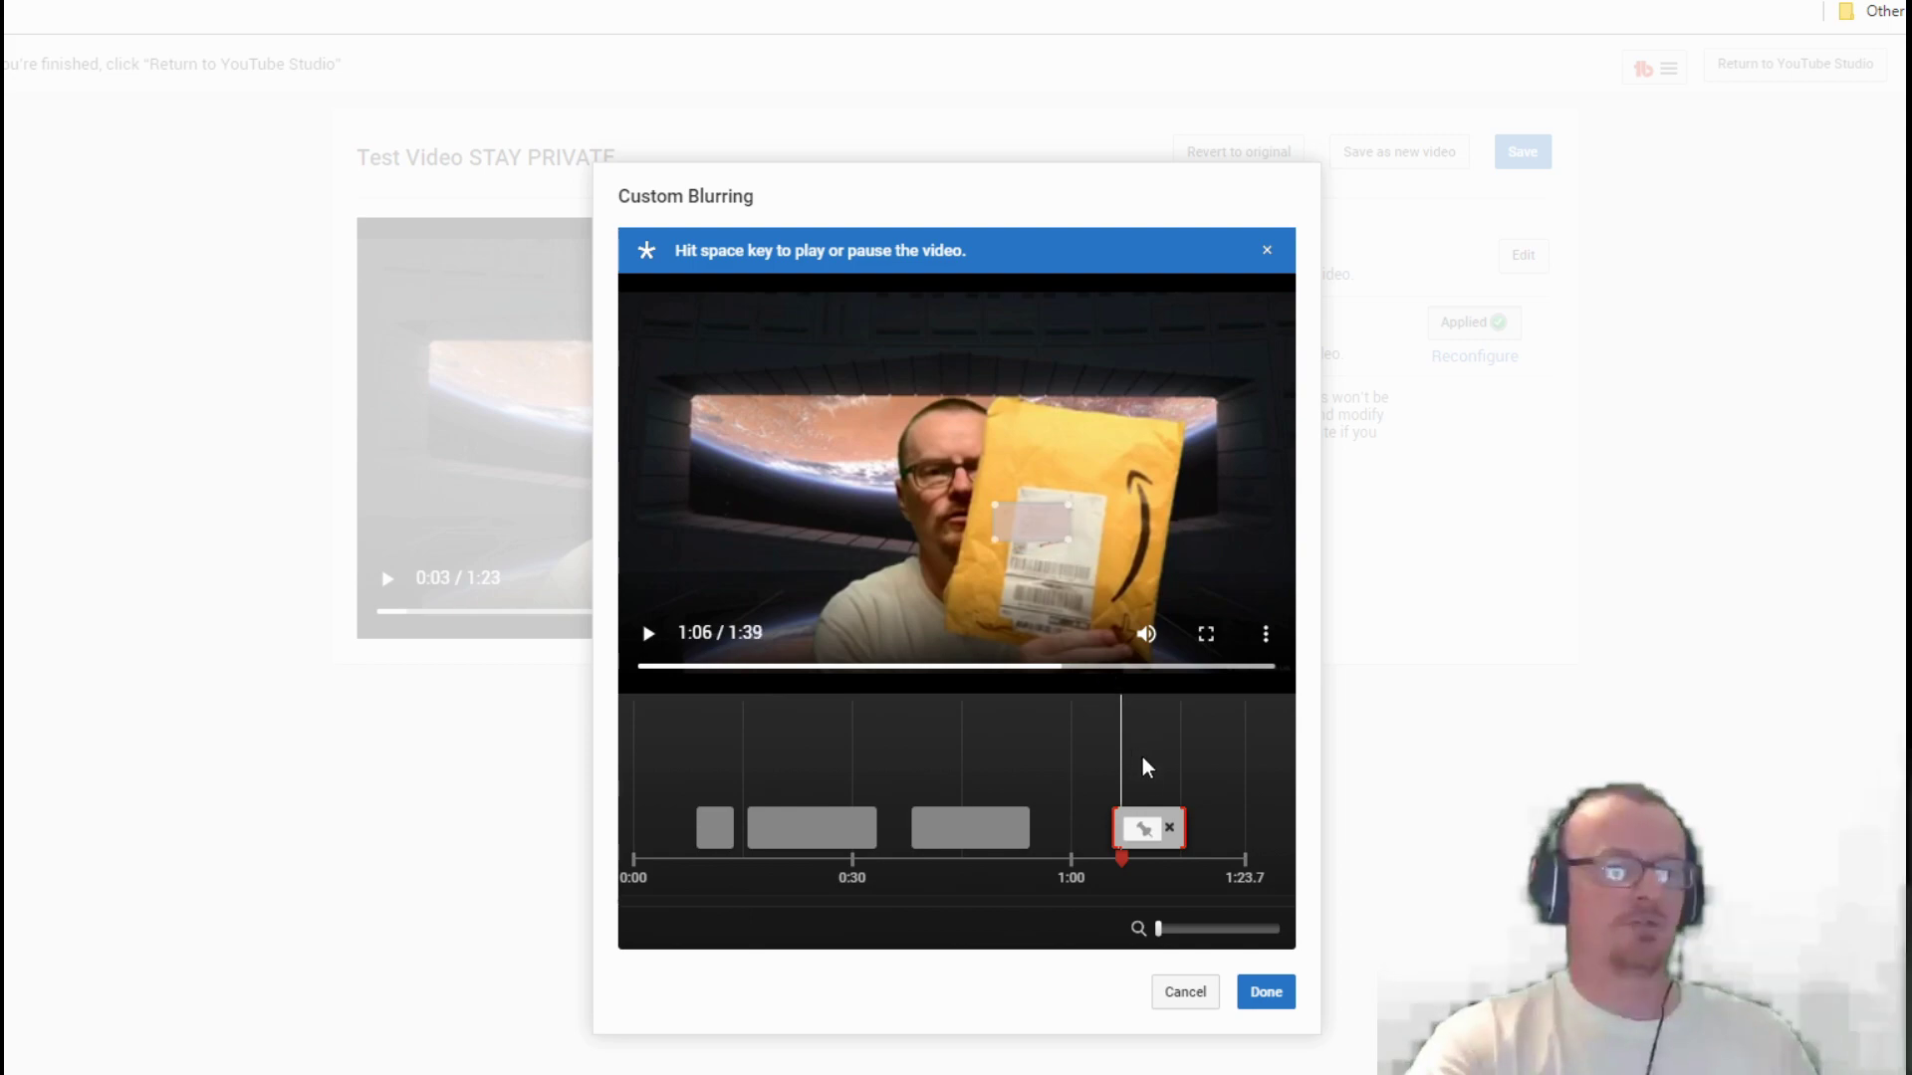
drag(1188, 821, 1221, 820)
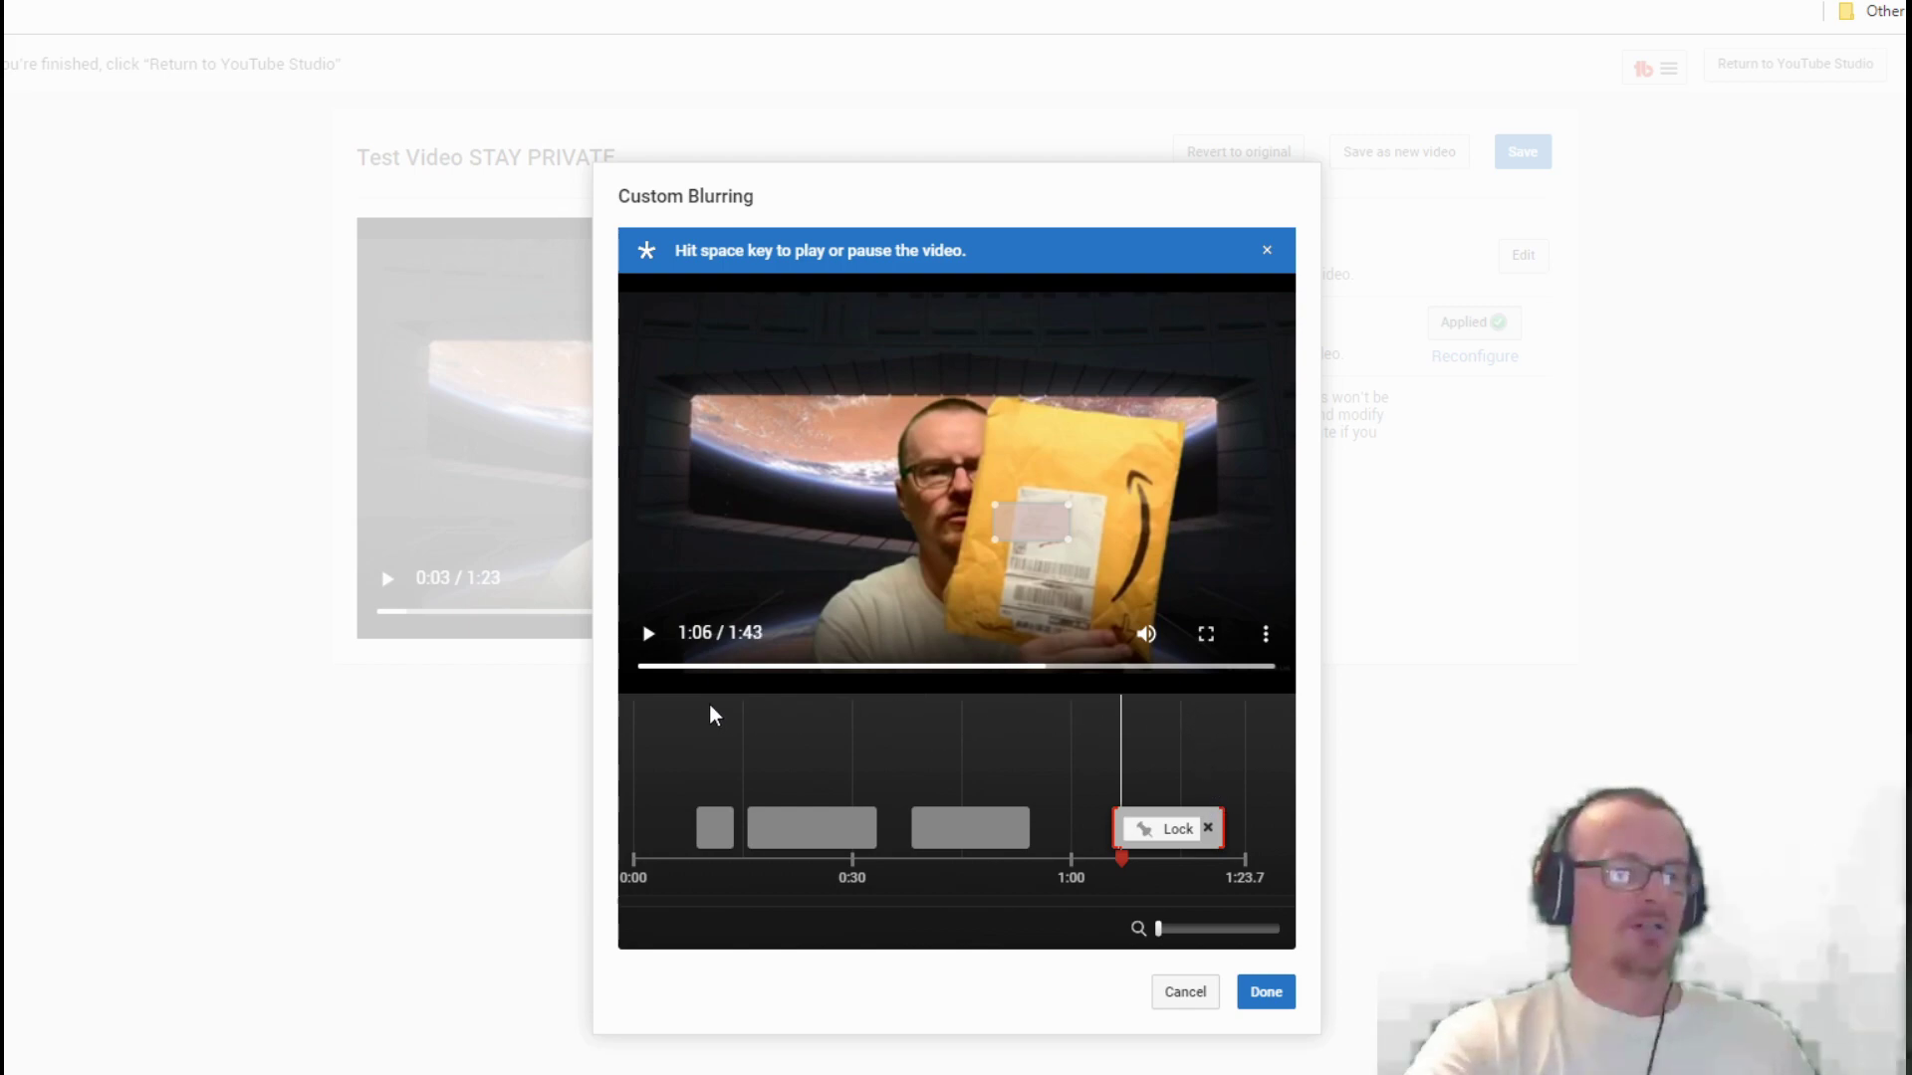
- Put the blur box back over the package address label at 1:15
click(650, 637)
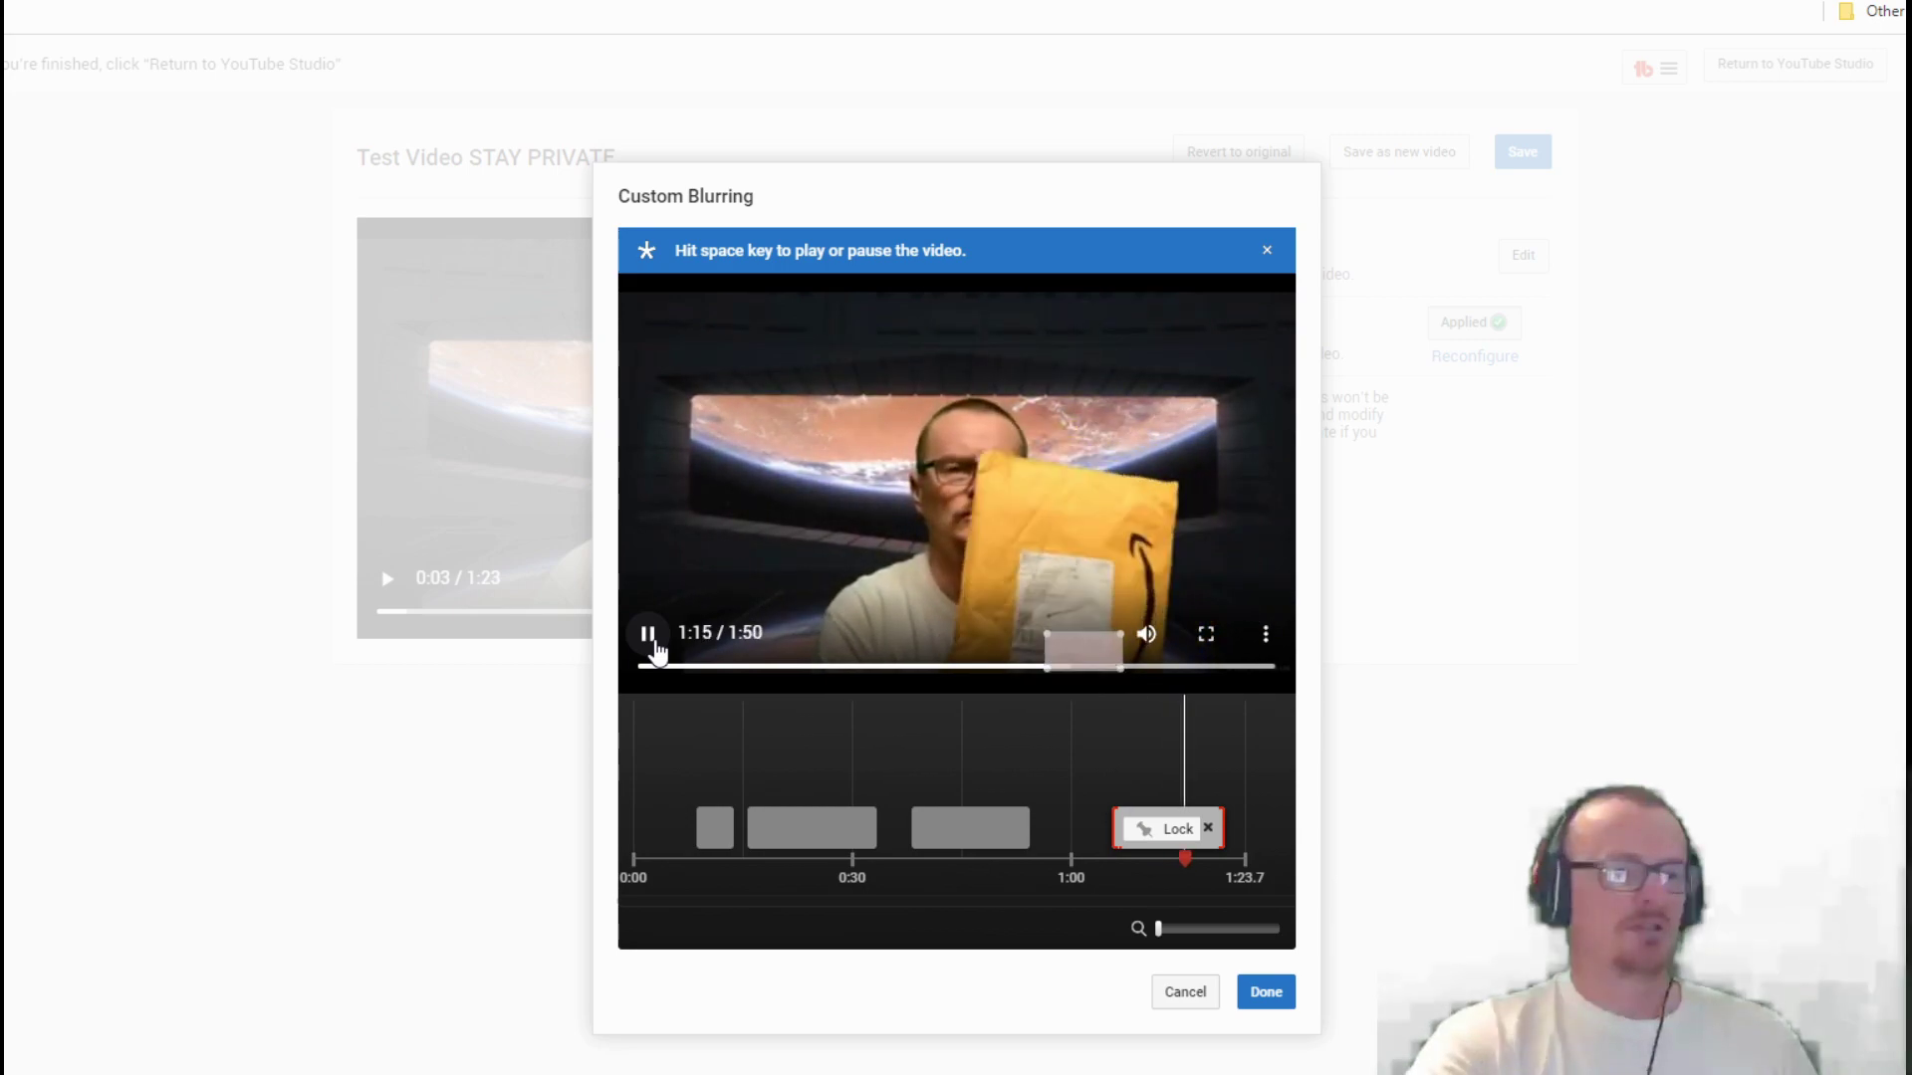
click(648, 635)
drag(1073, 656, 1036, 606)
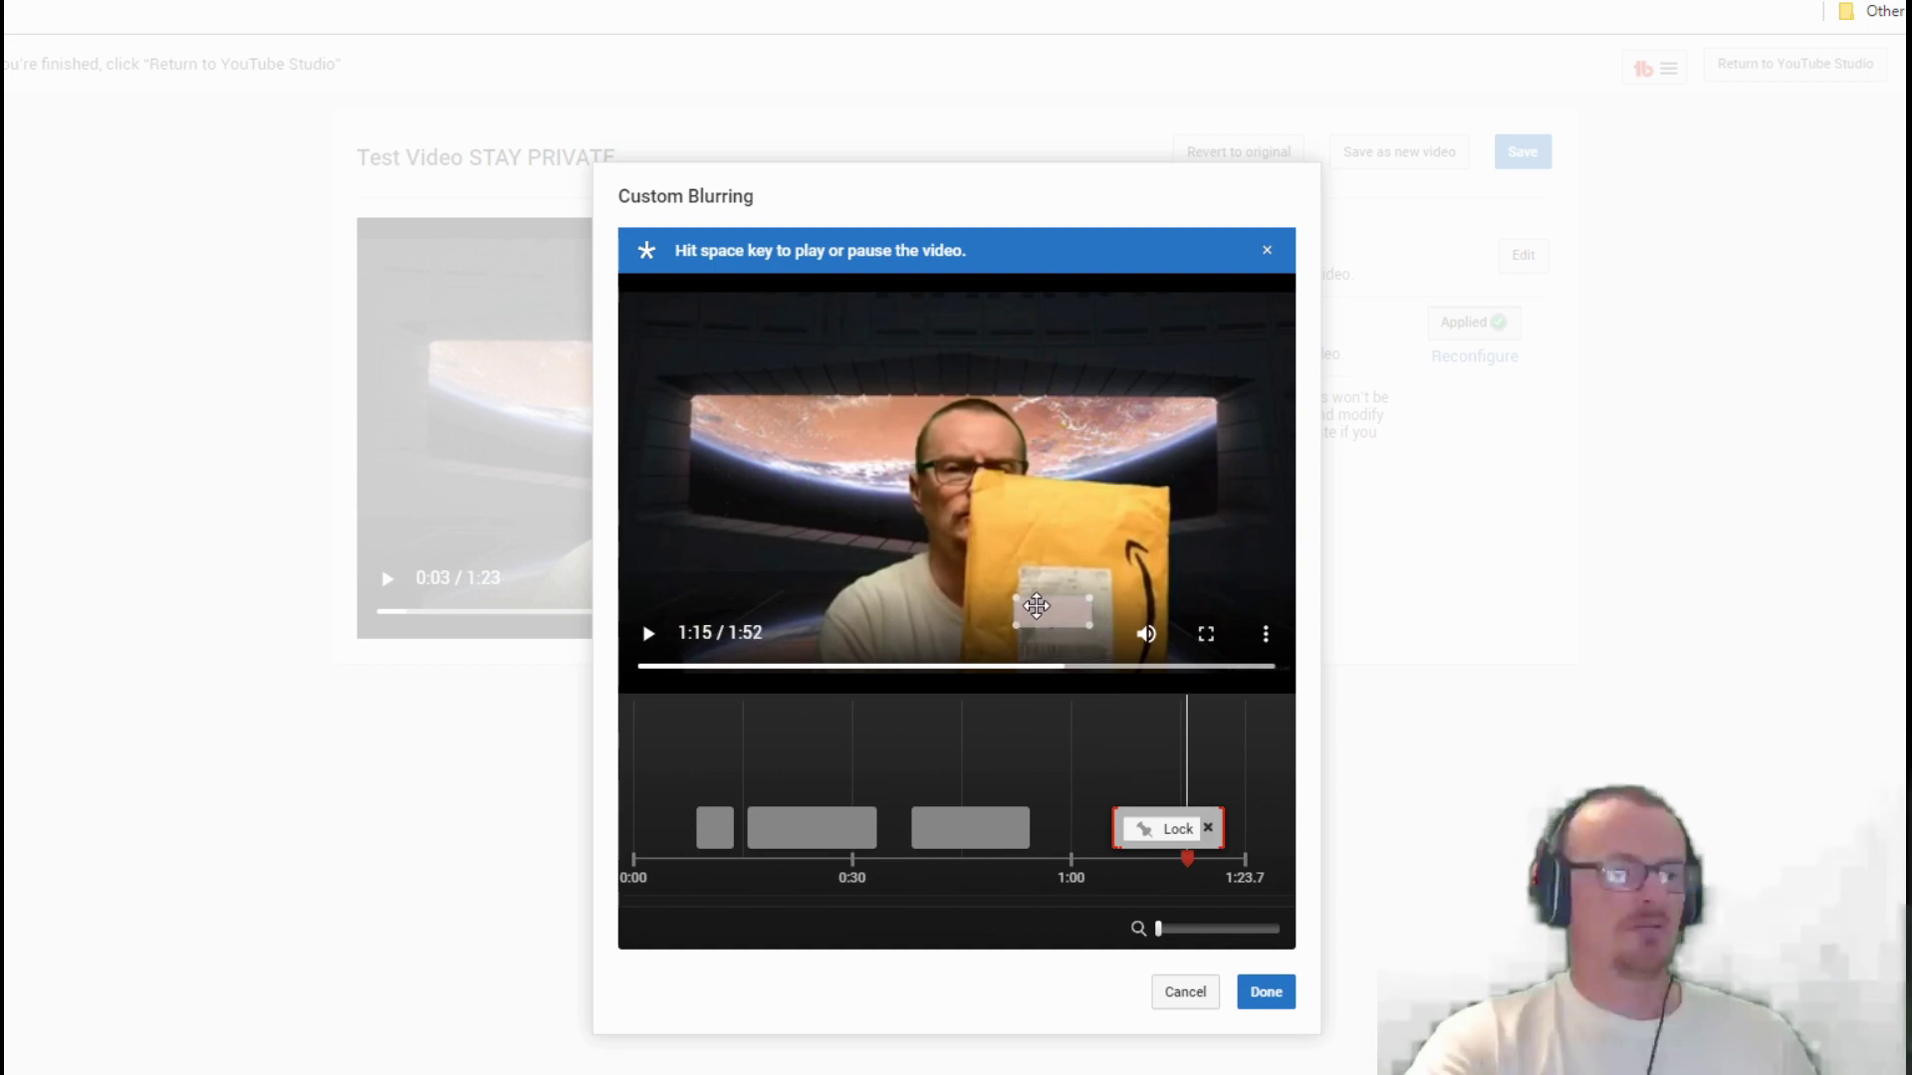
- Trim the Lock blur clip to end at 1:18, then return the preview to 1:06
click(648, 637)
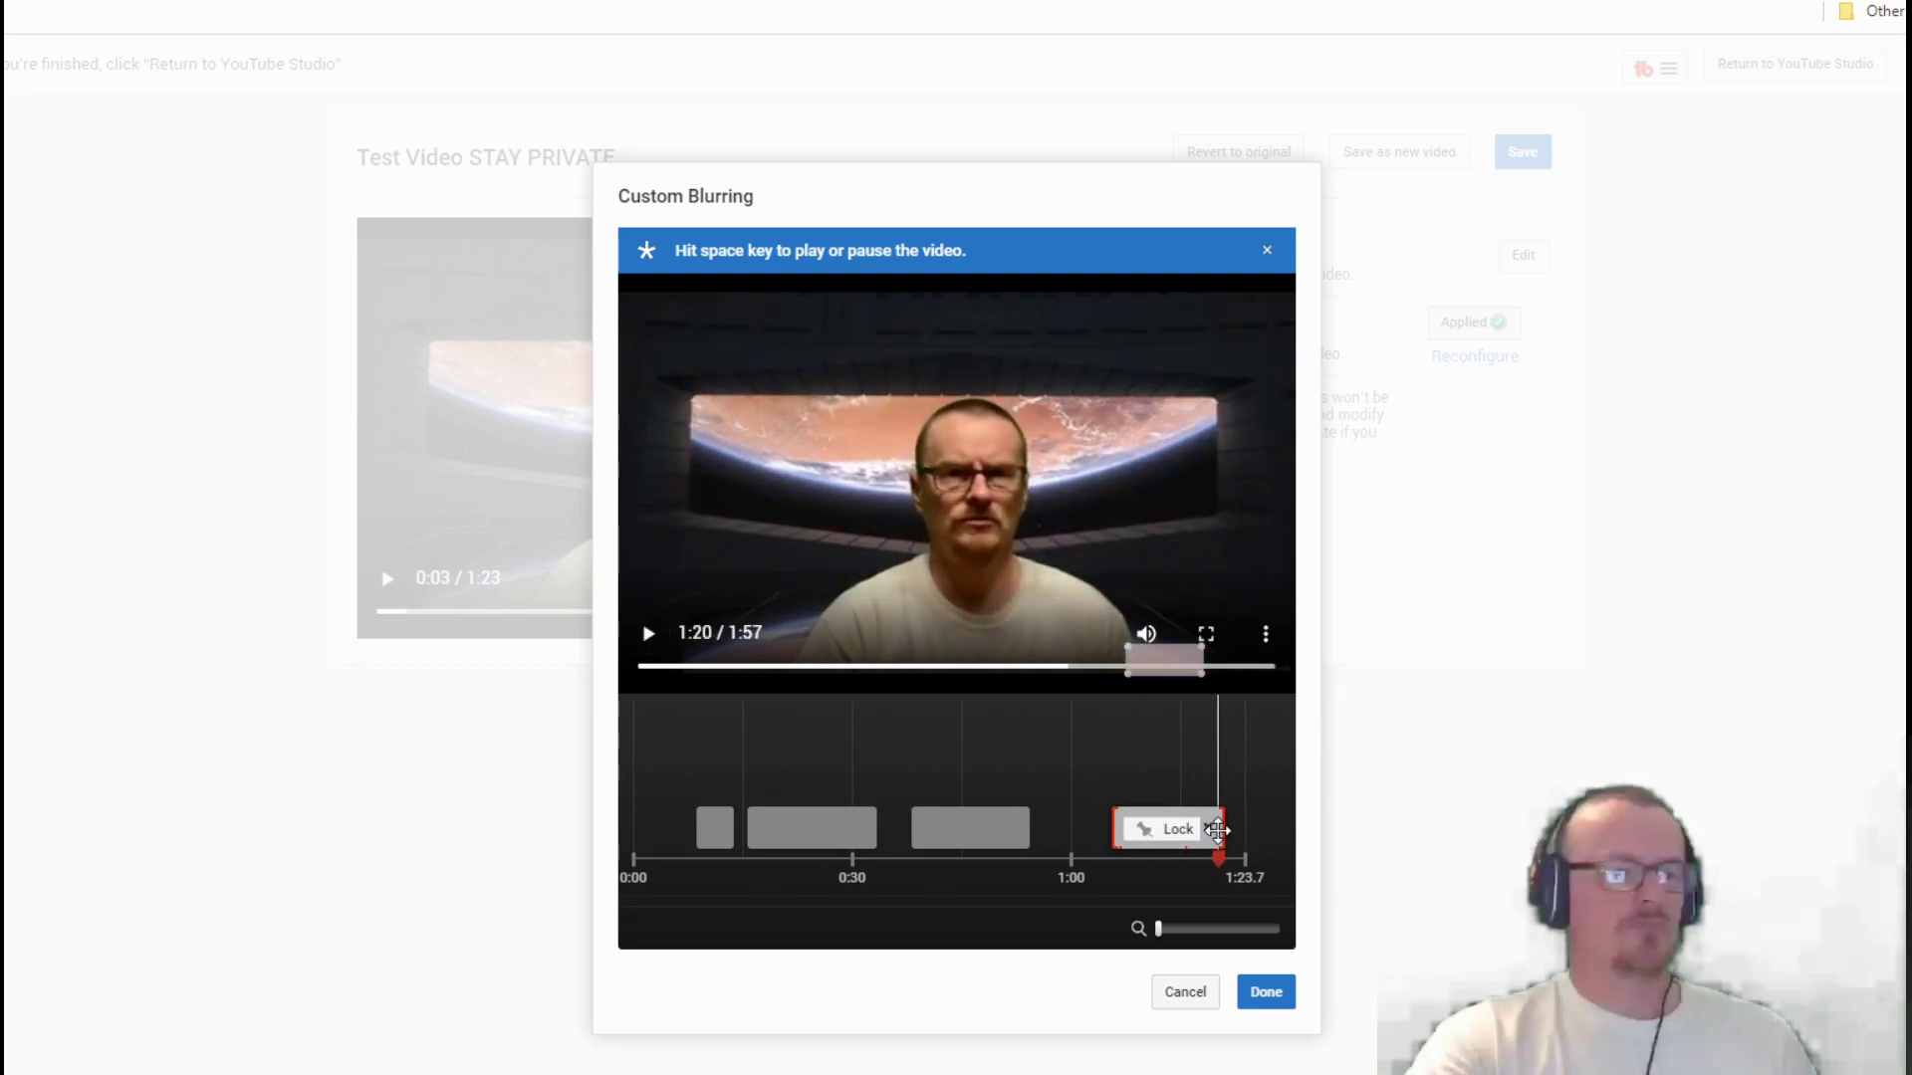
drag(1220, 764, 1192, 765)
click(656, 647)
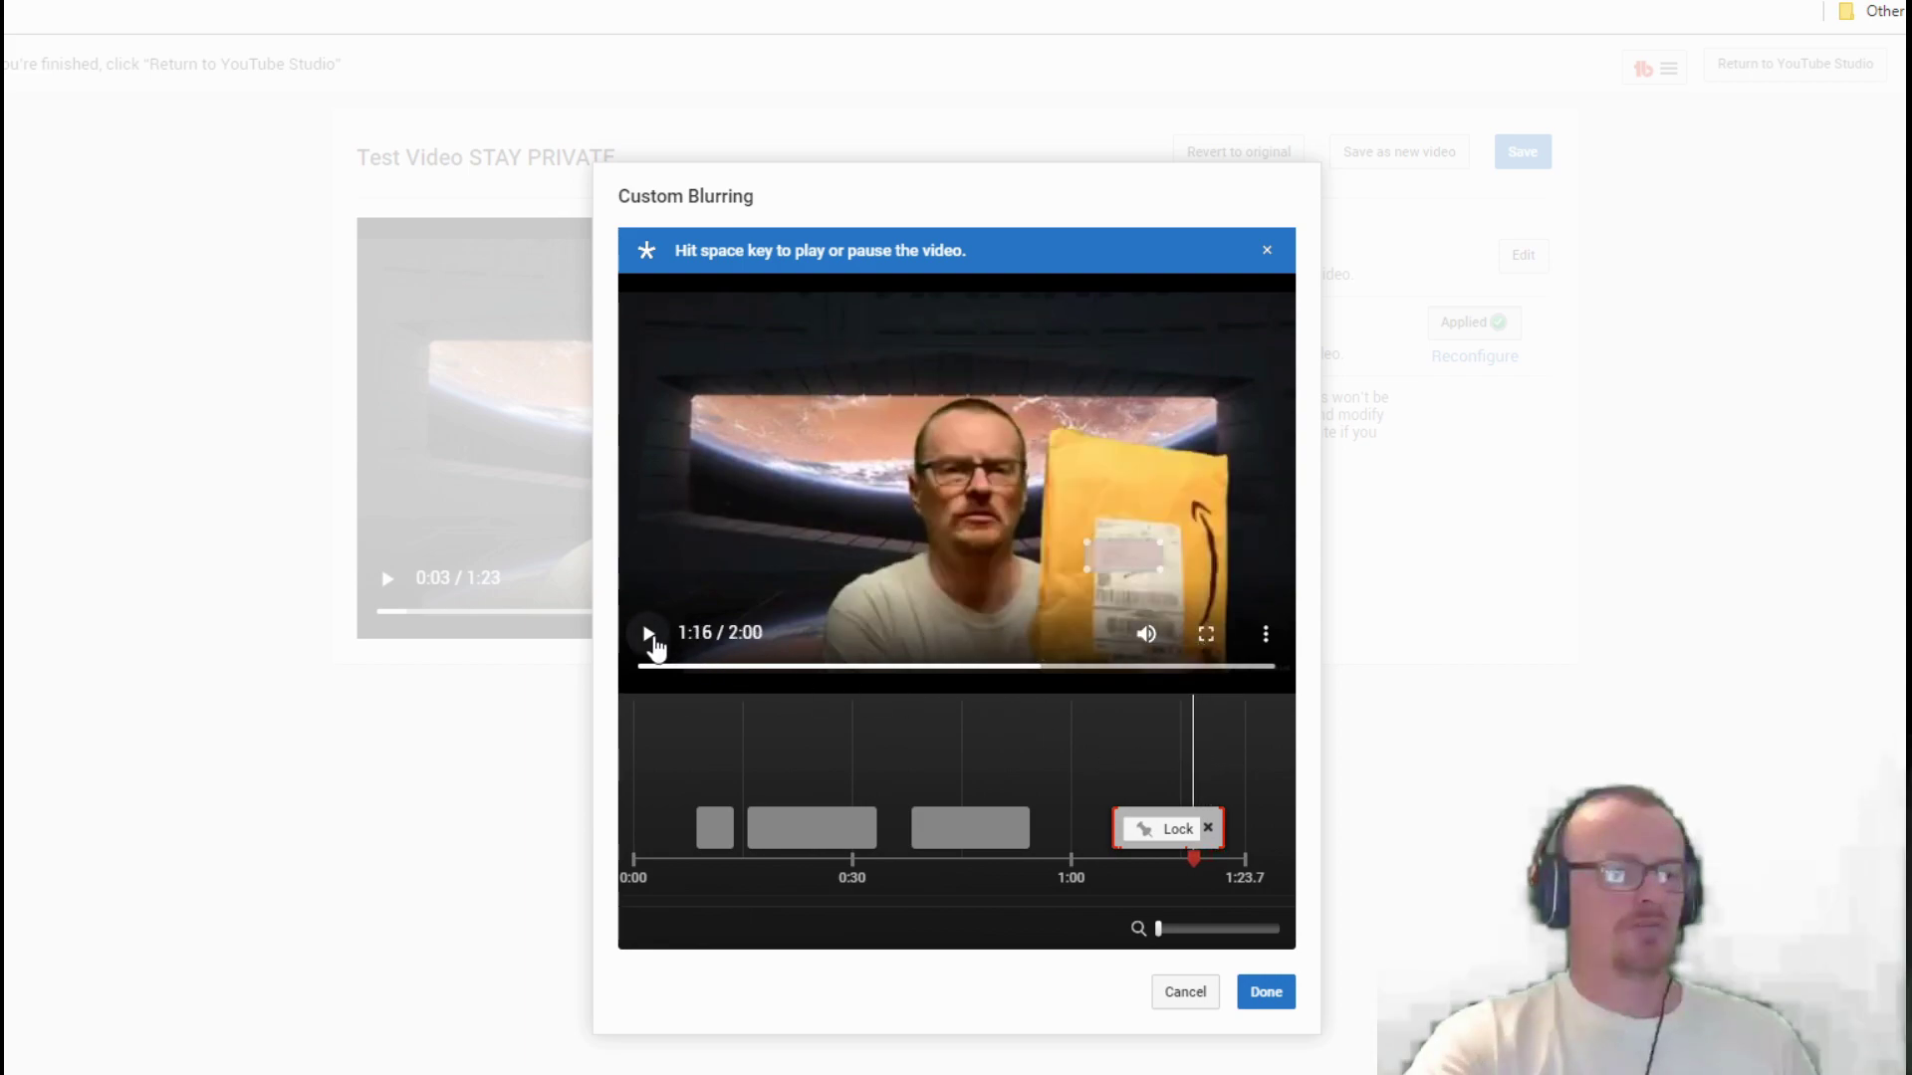
click(656, 647)
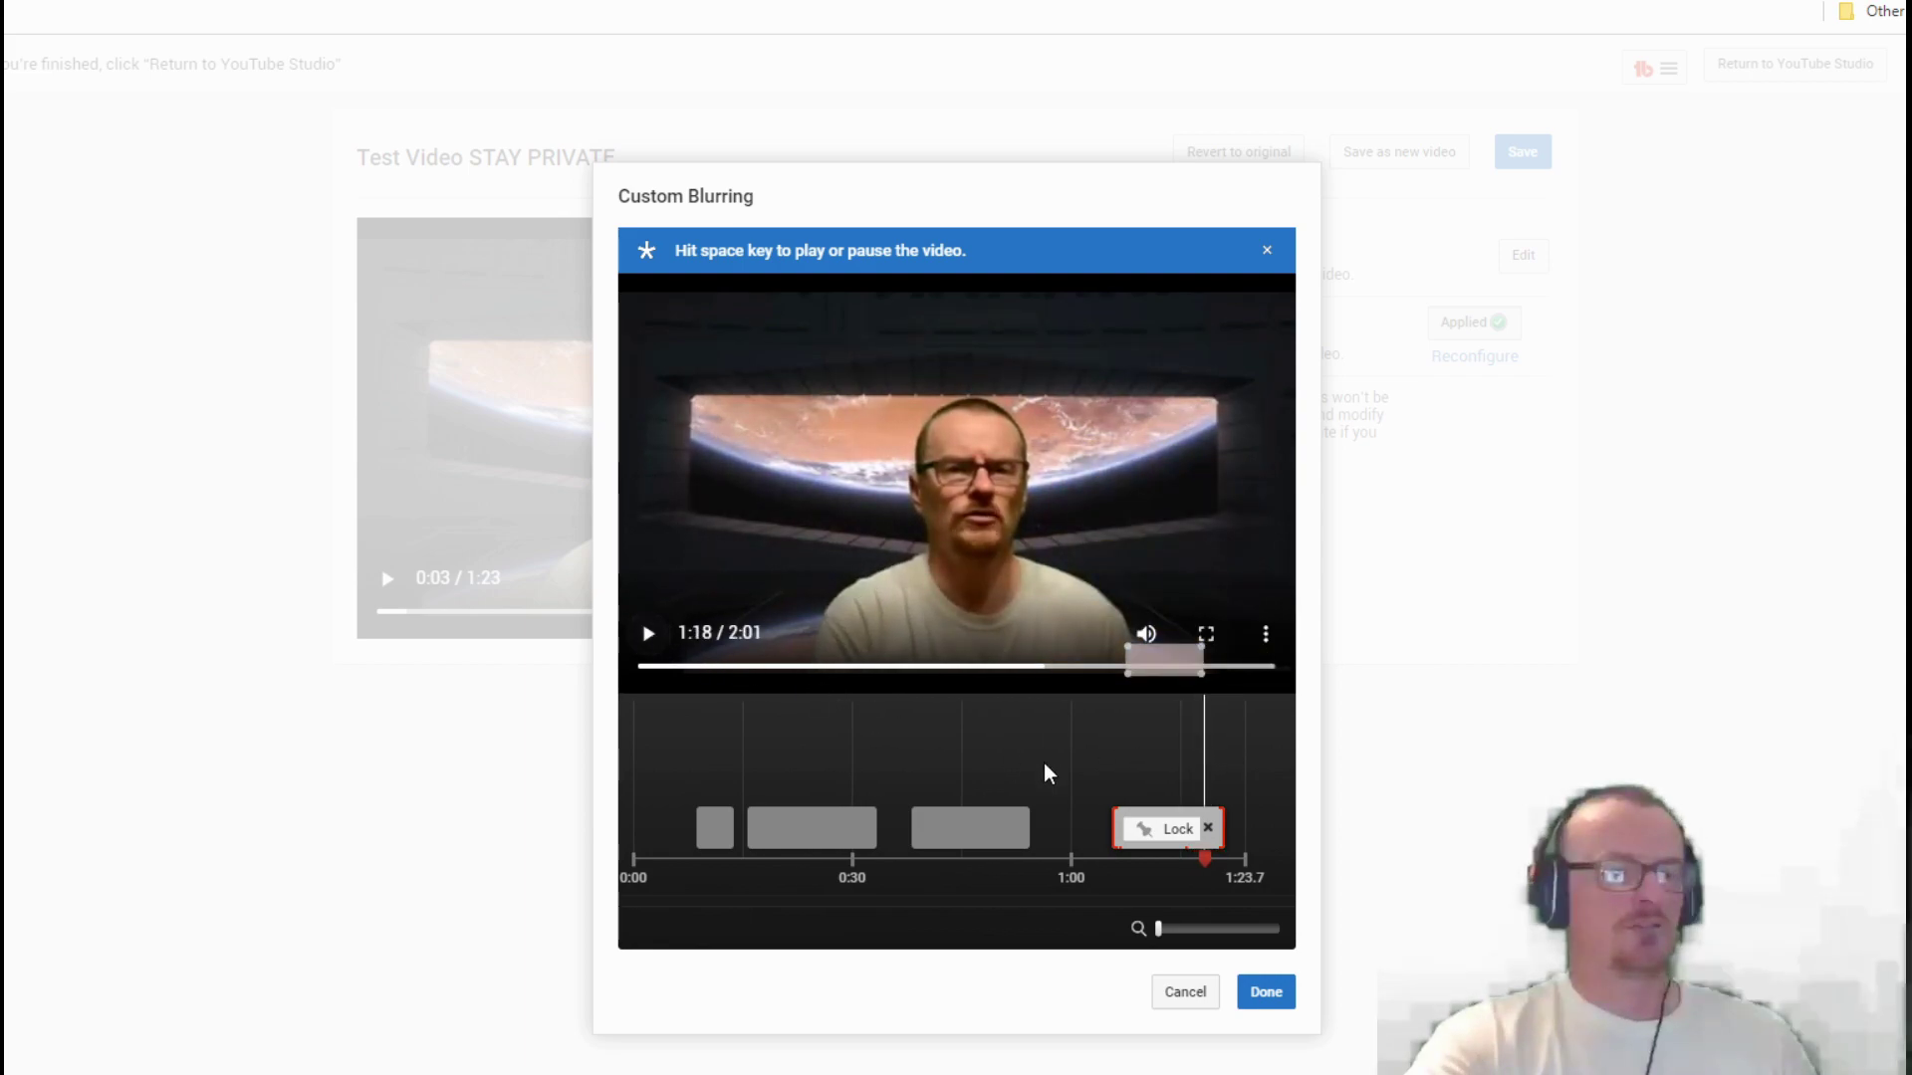
drag(1223, 824, 1203, 826)
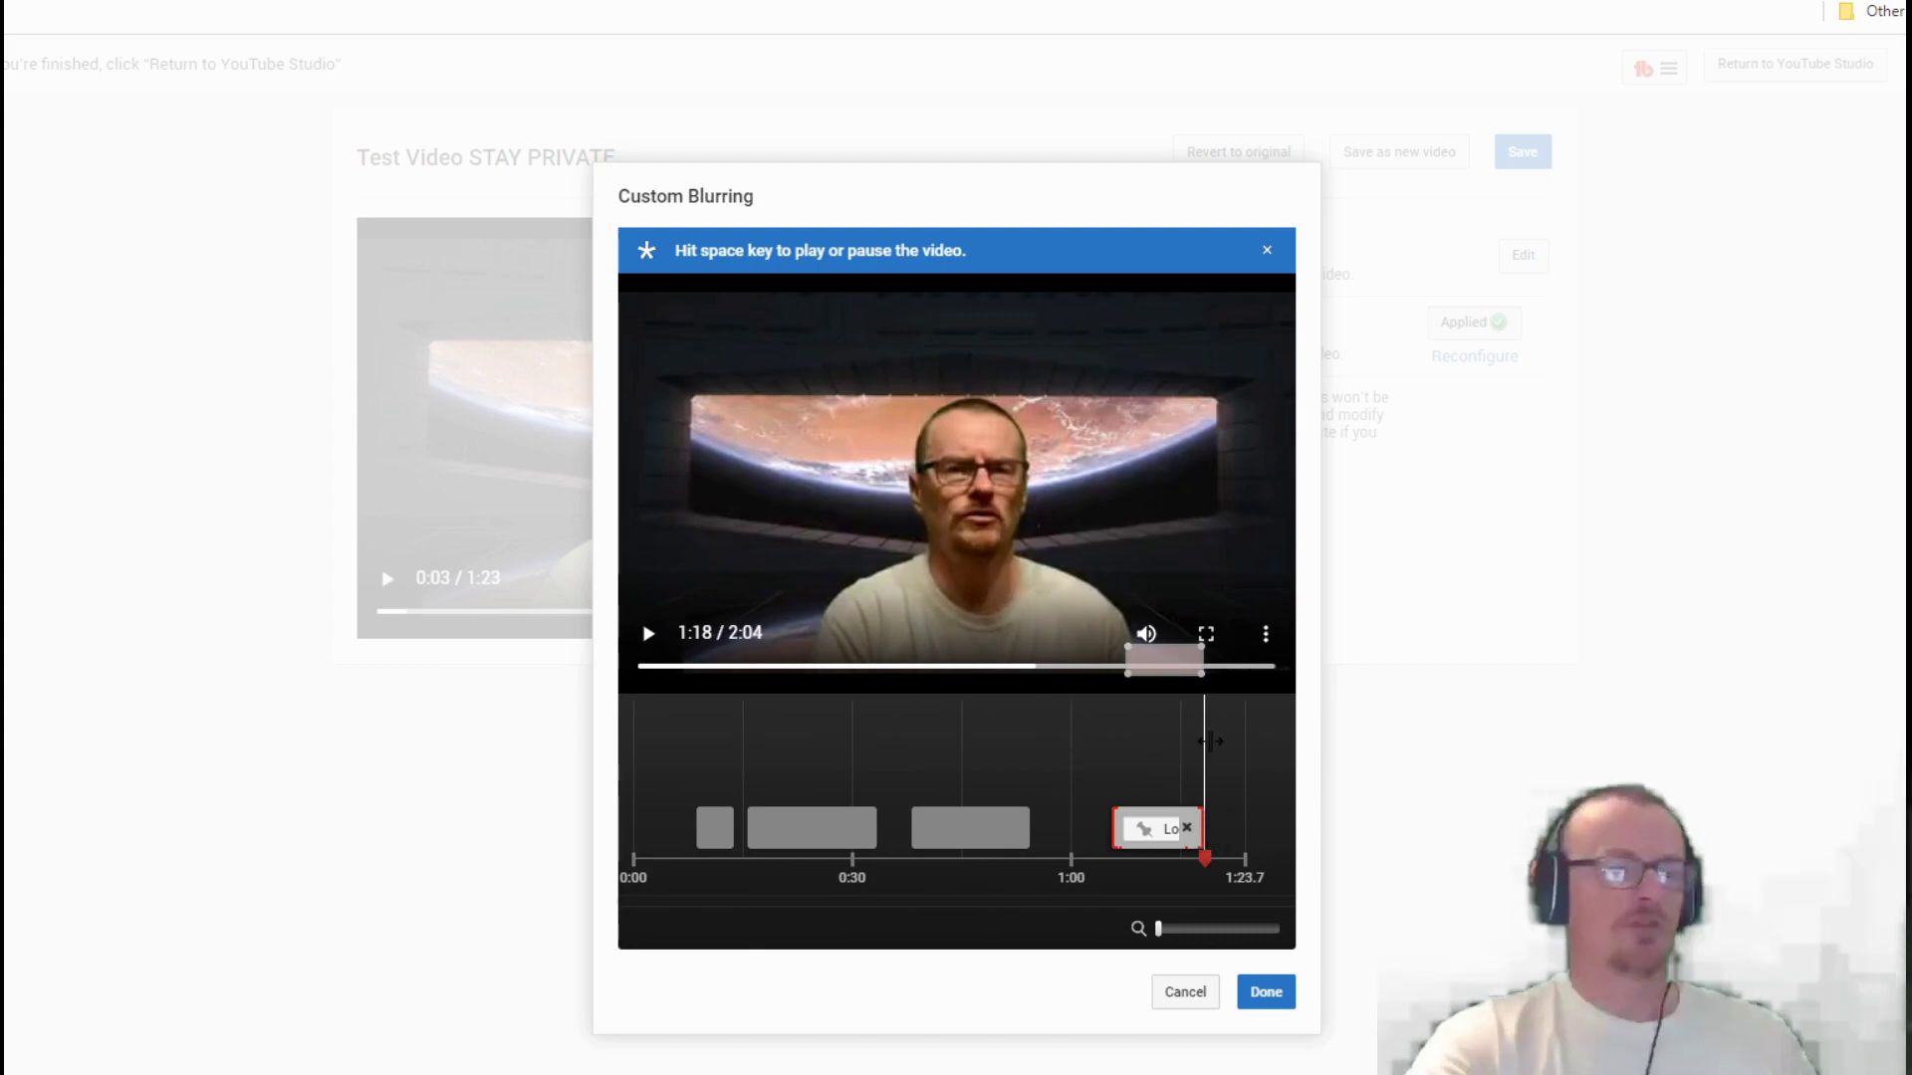
drag(1127, 744, 1120, 746)
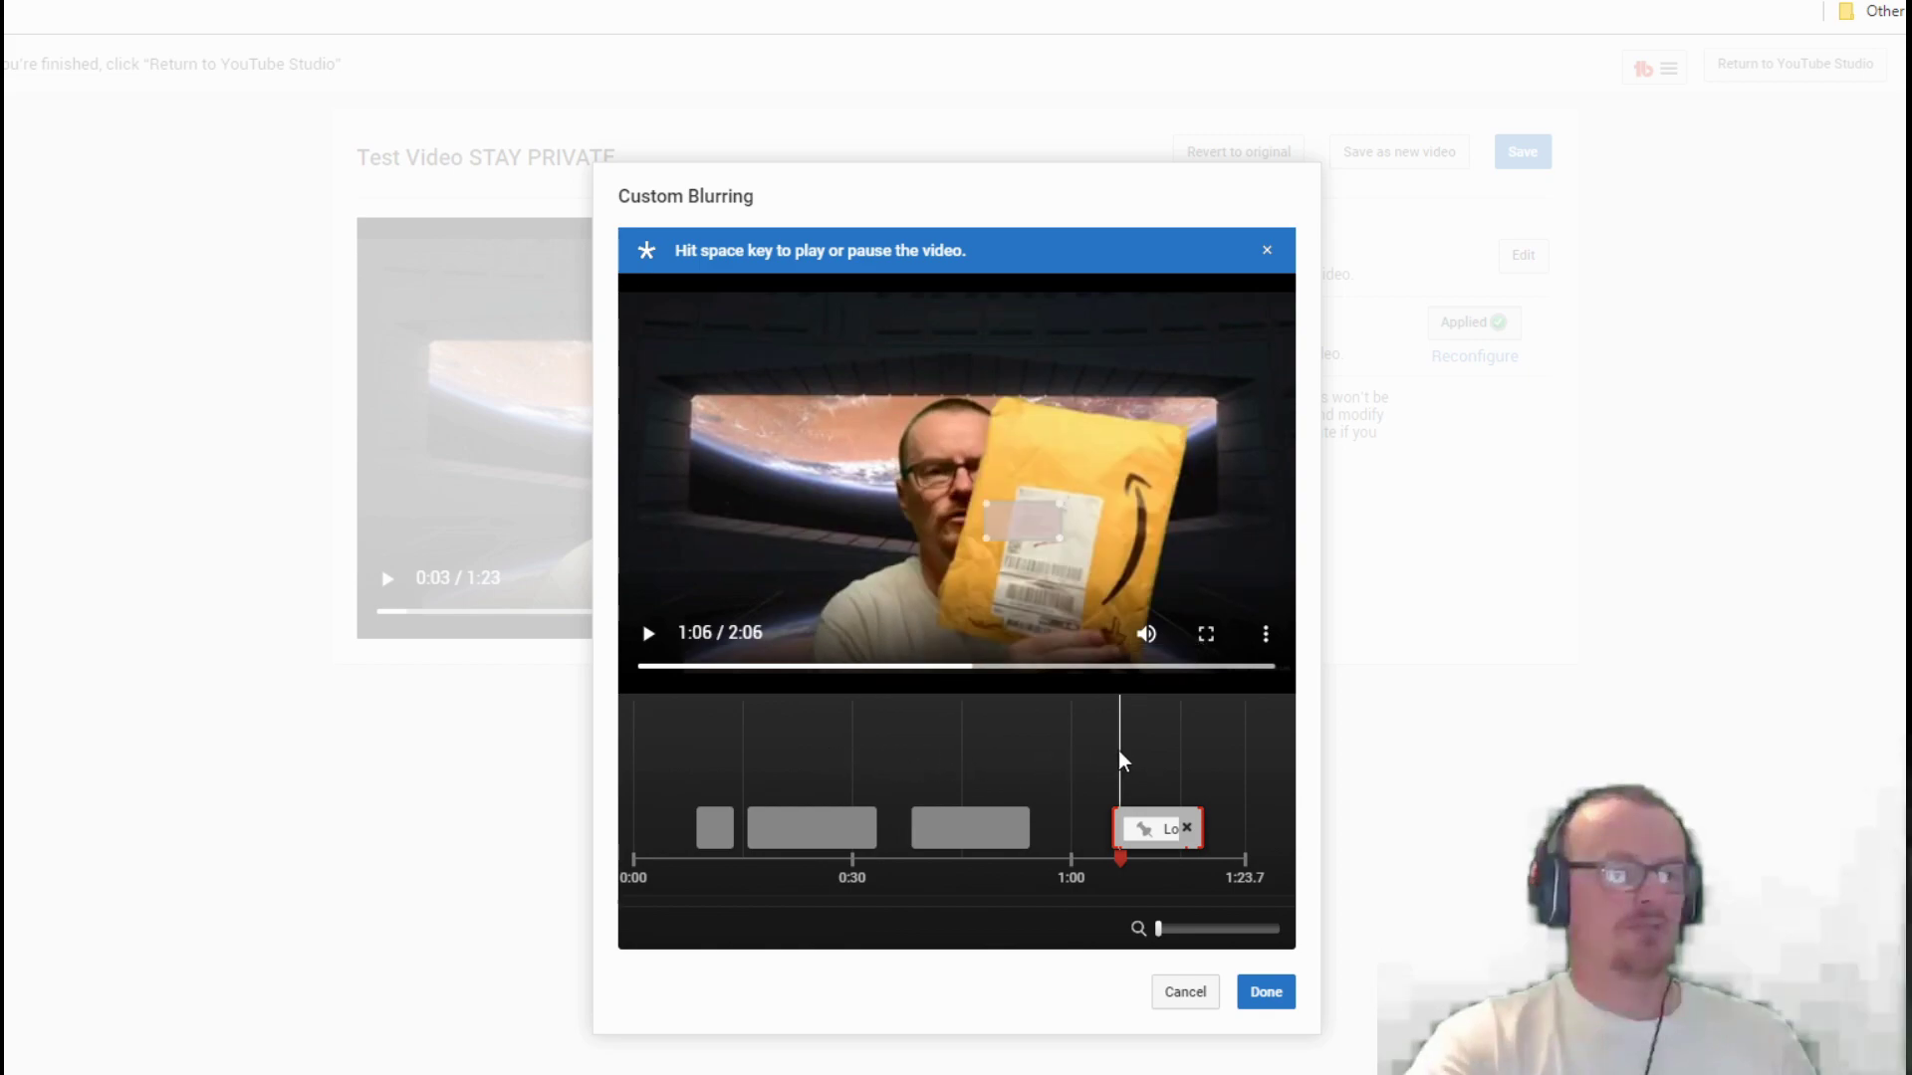
- Realign the blur box over the address label from 1:05 through 1:12
drag(1119, 749, 1112, 748)
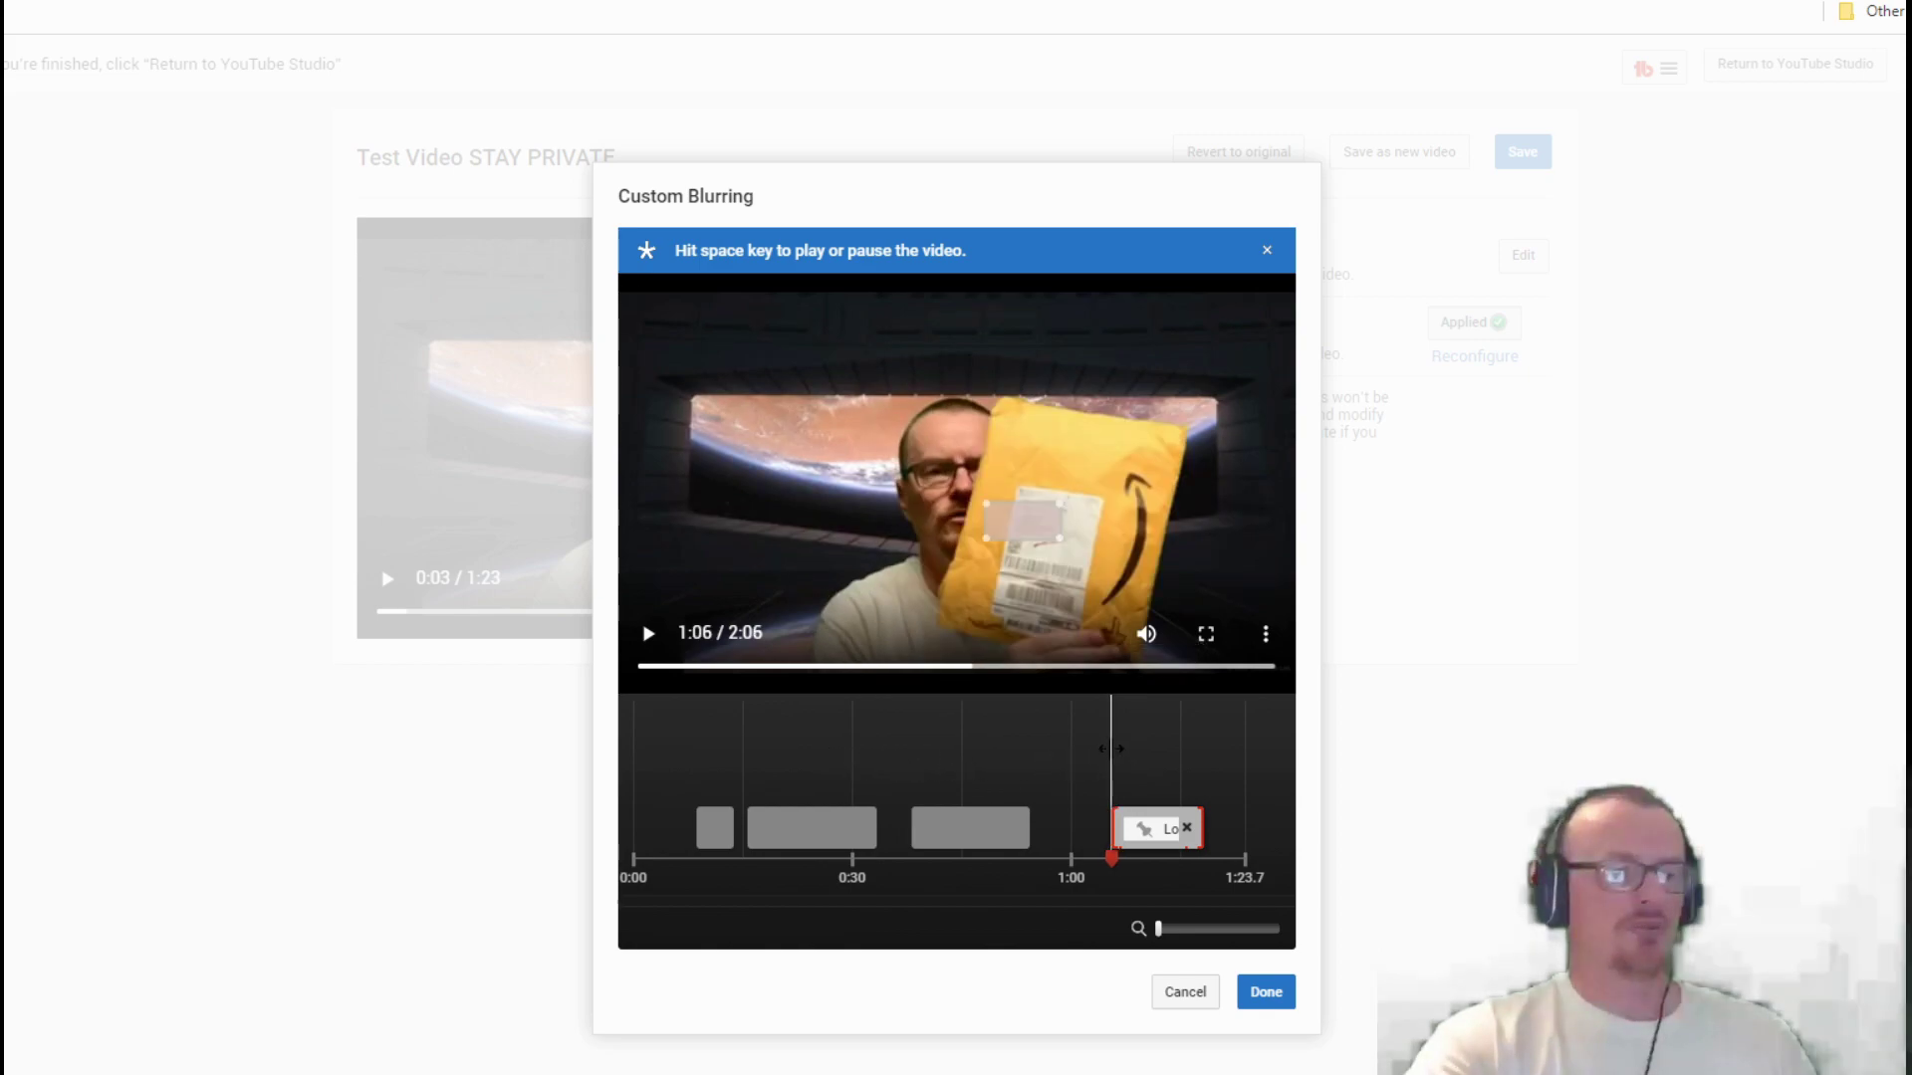
click(648, 634)
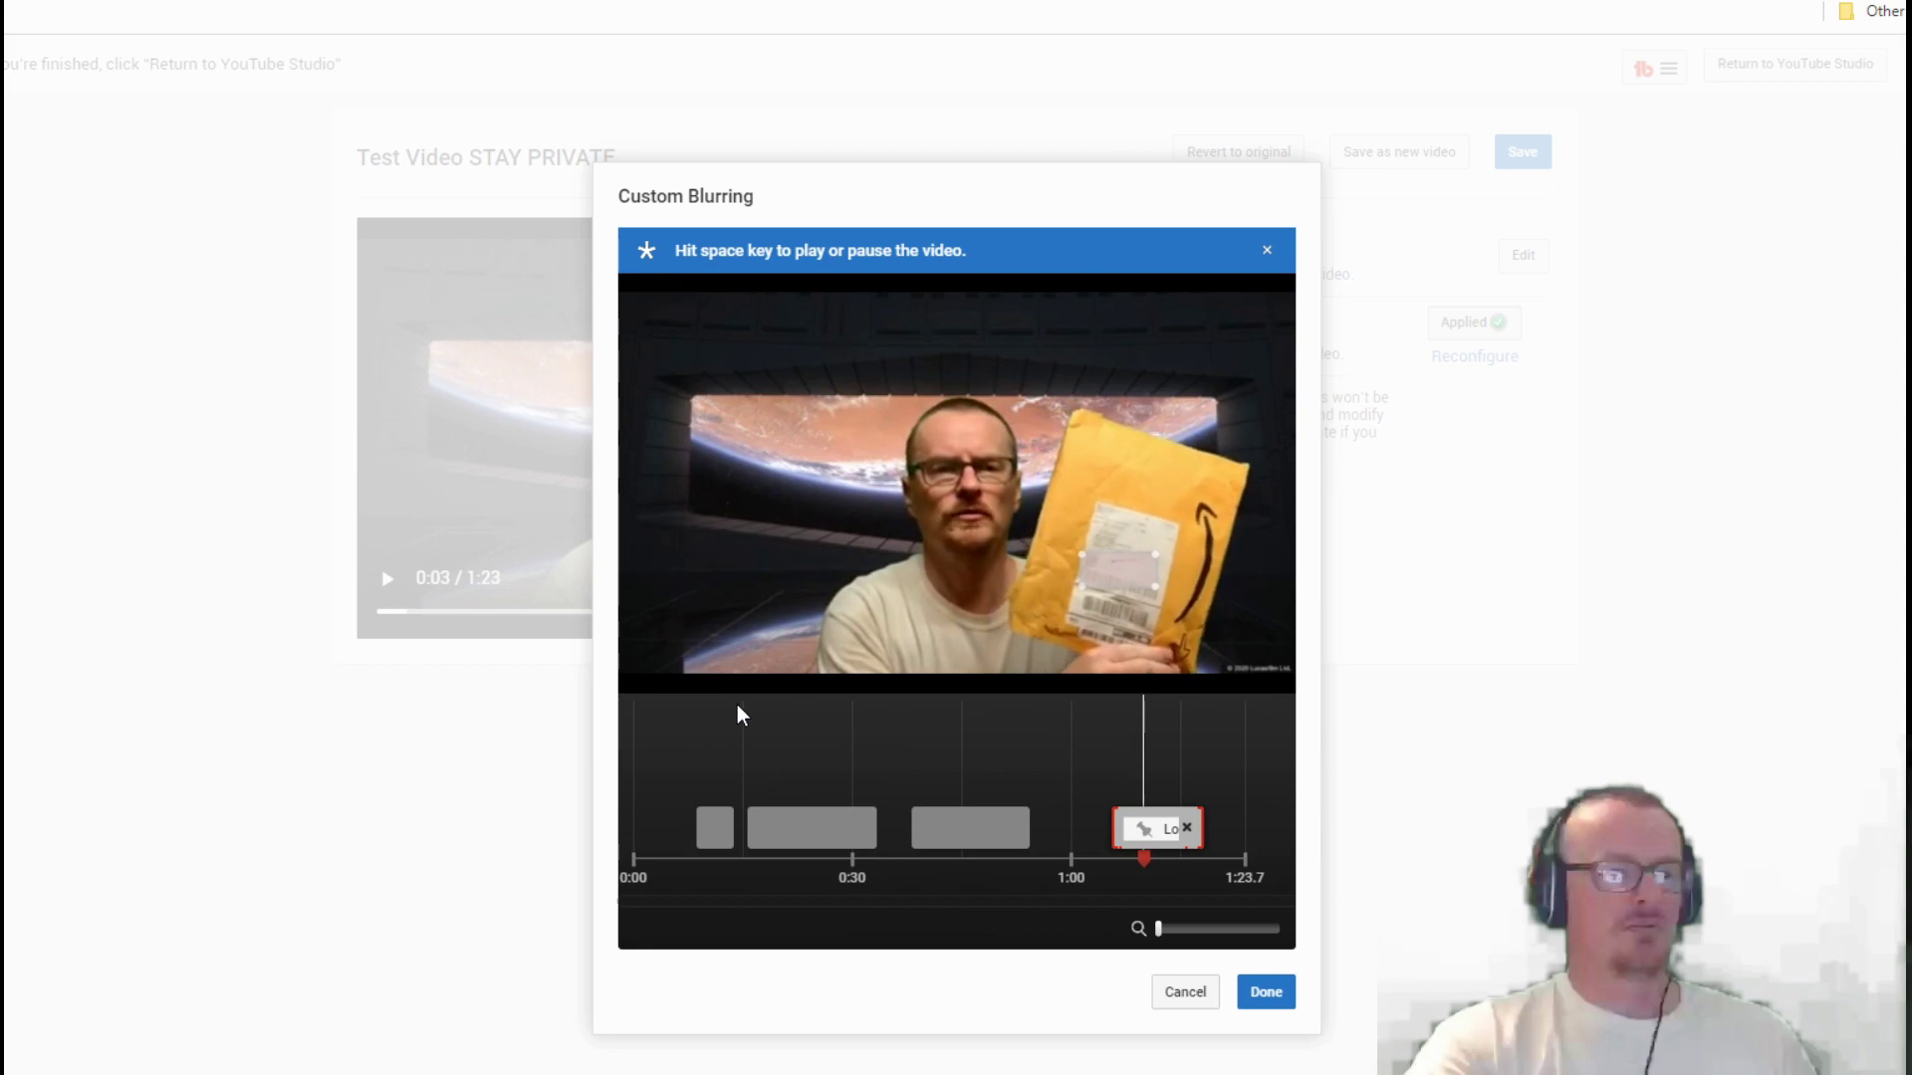
click(648, 636)
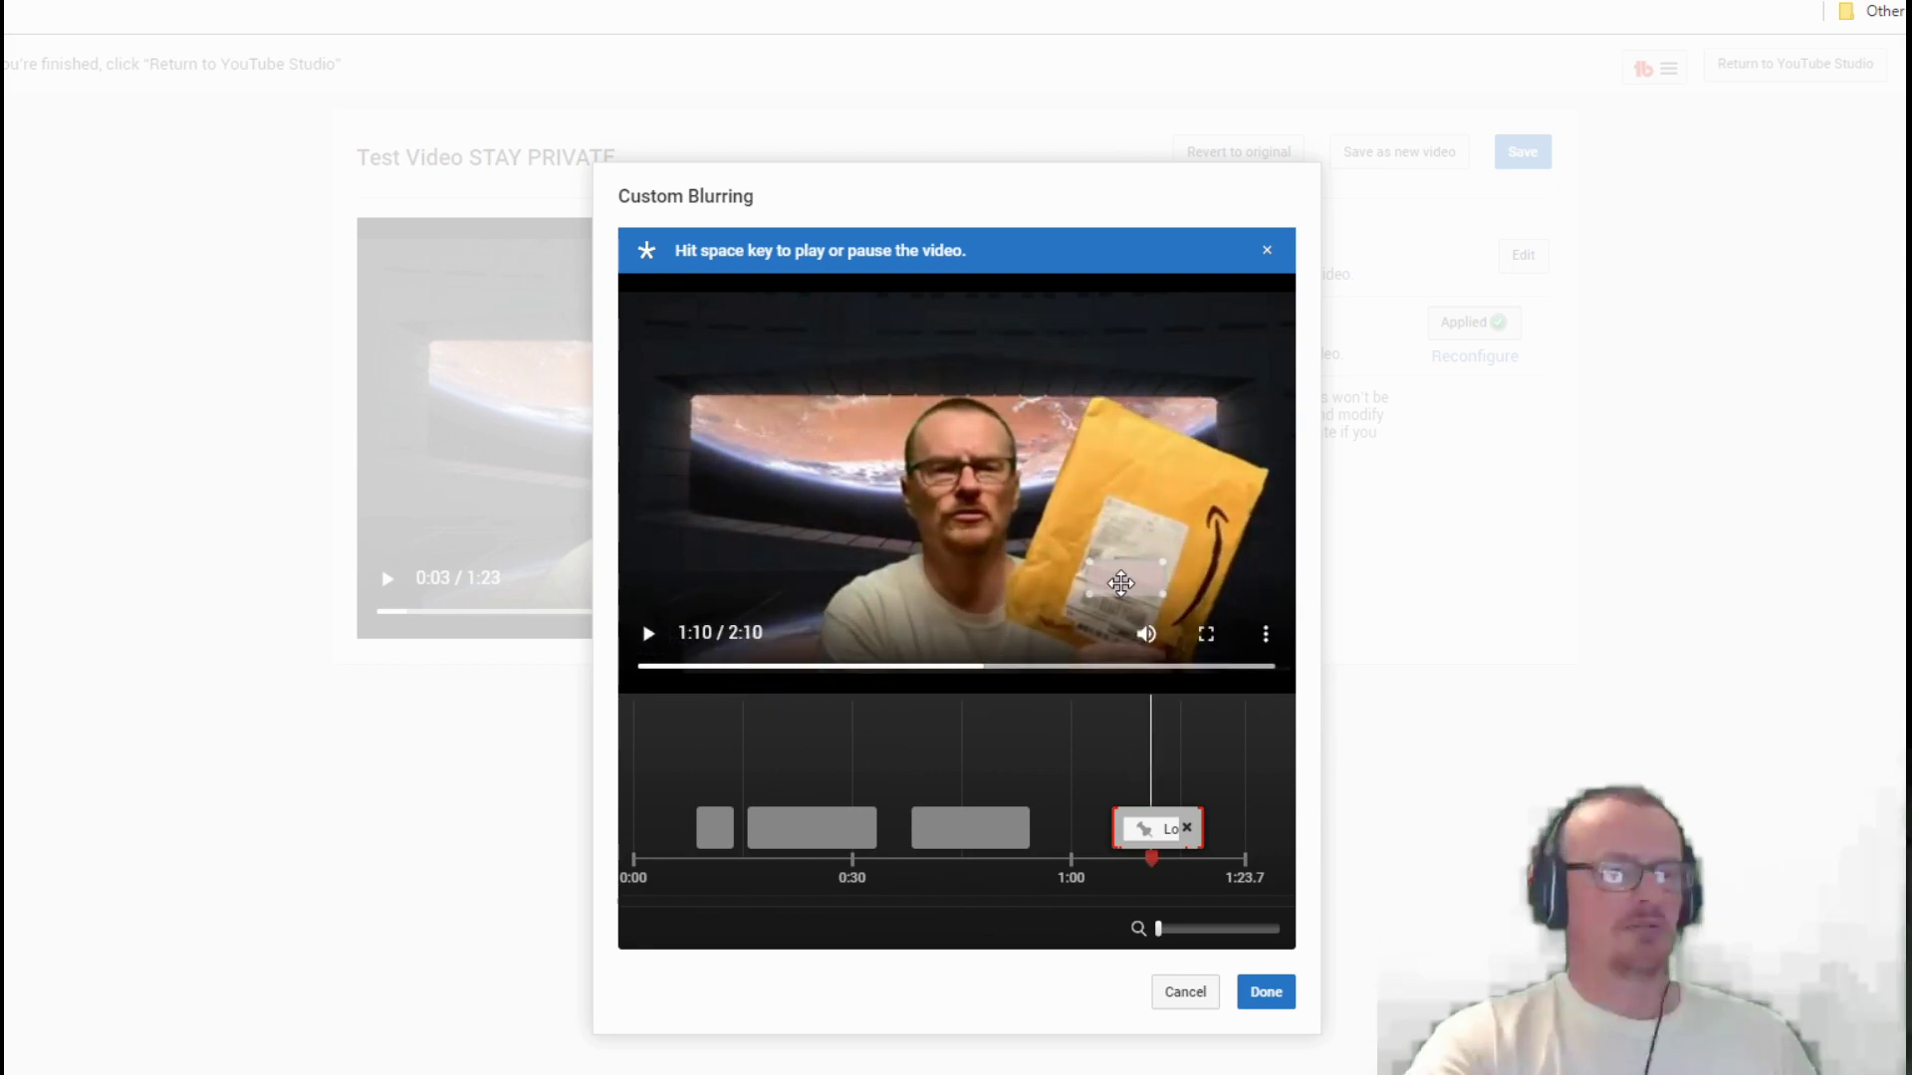
drag(1113, 563, 1105, 546)
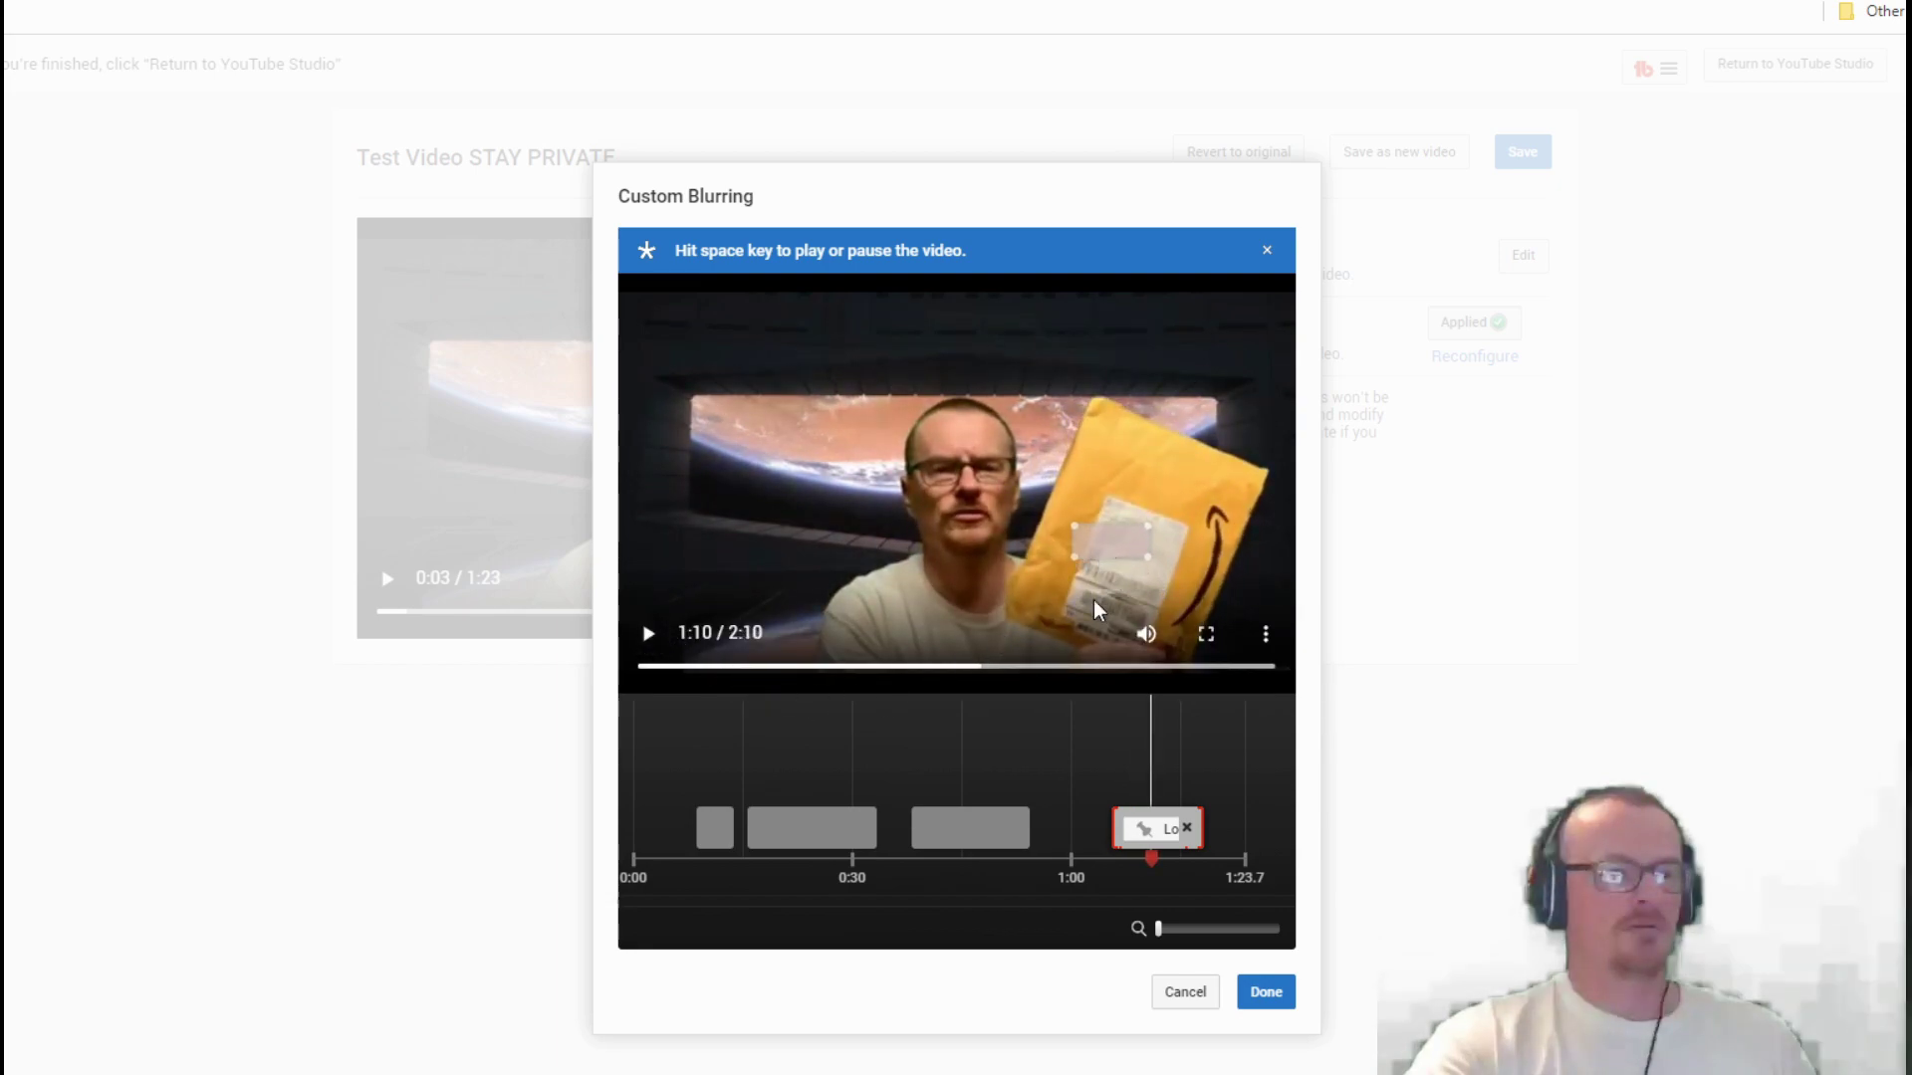
drag(1126, 742, 1116, 742)
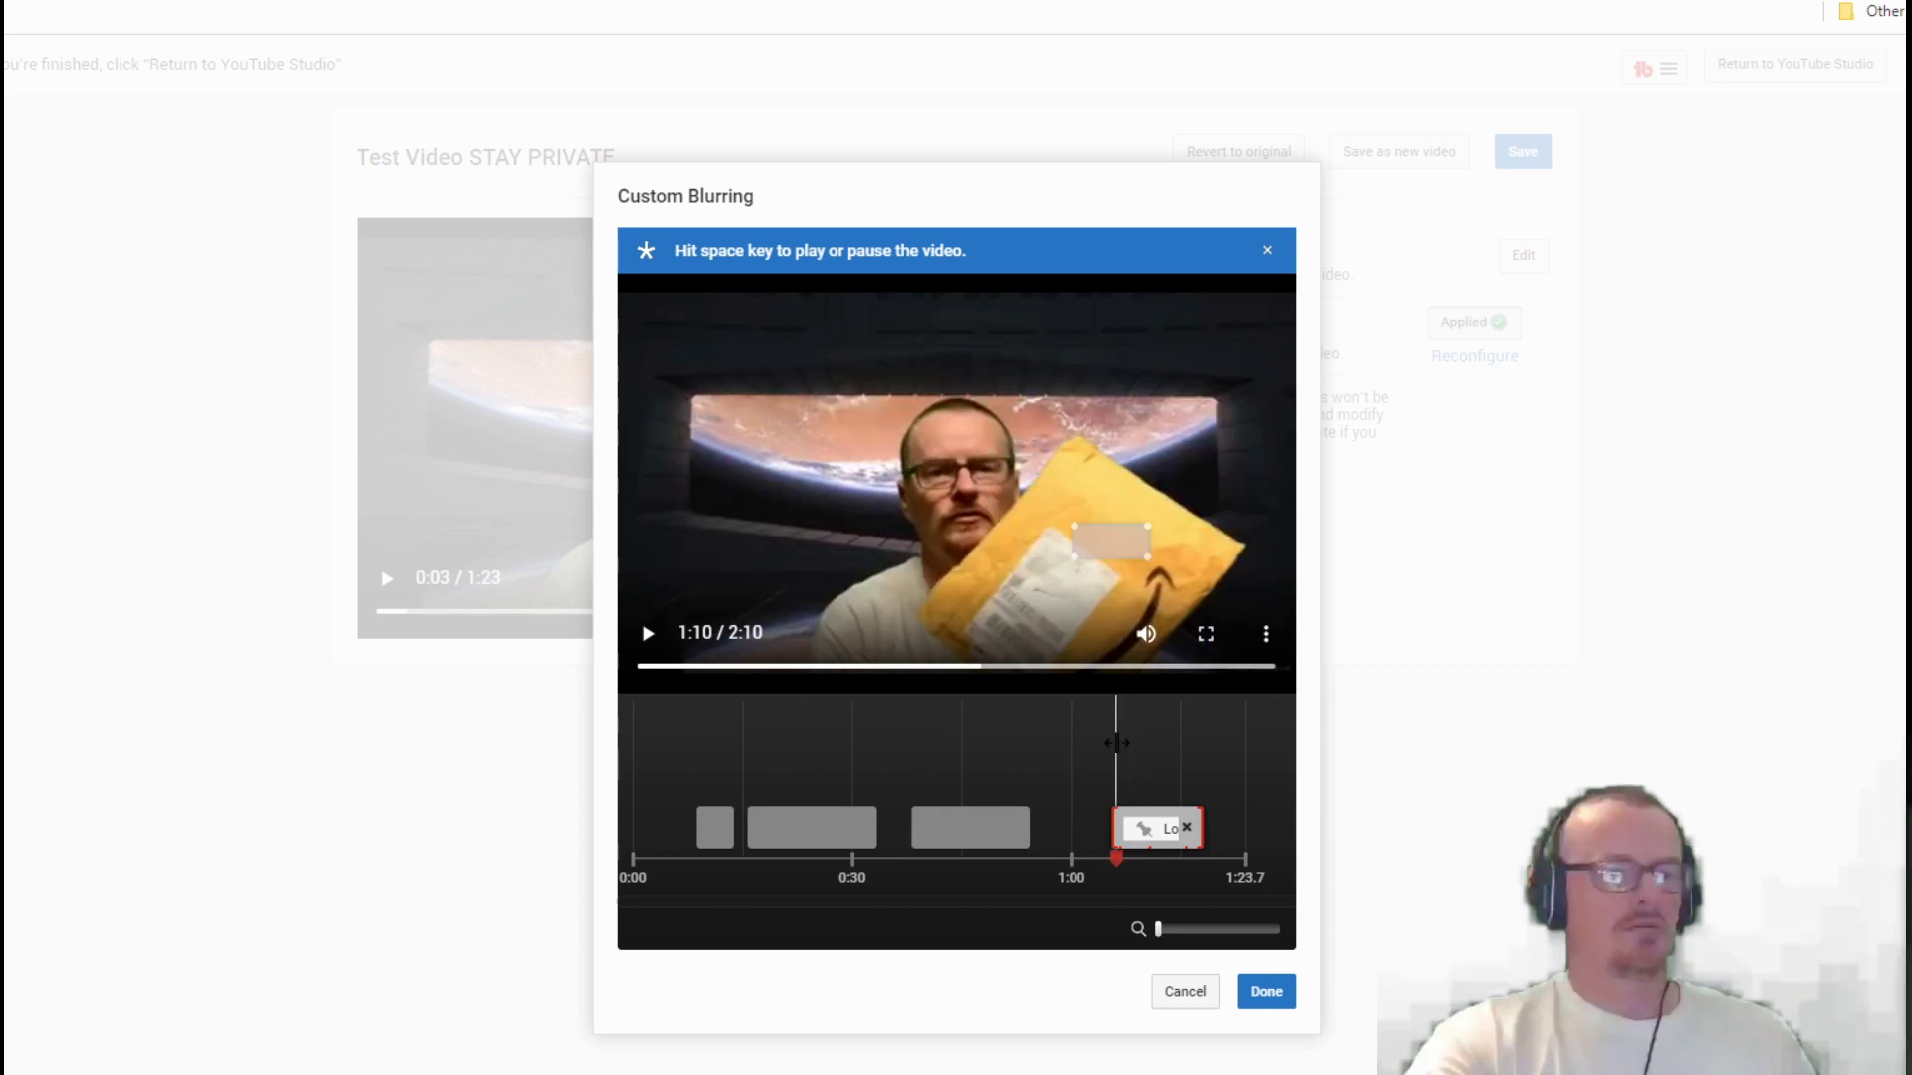
click(651, 645)
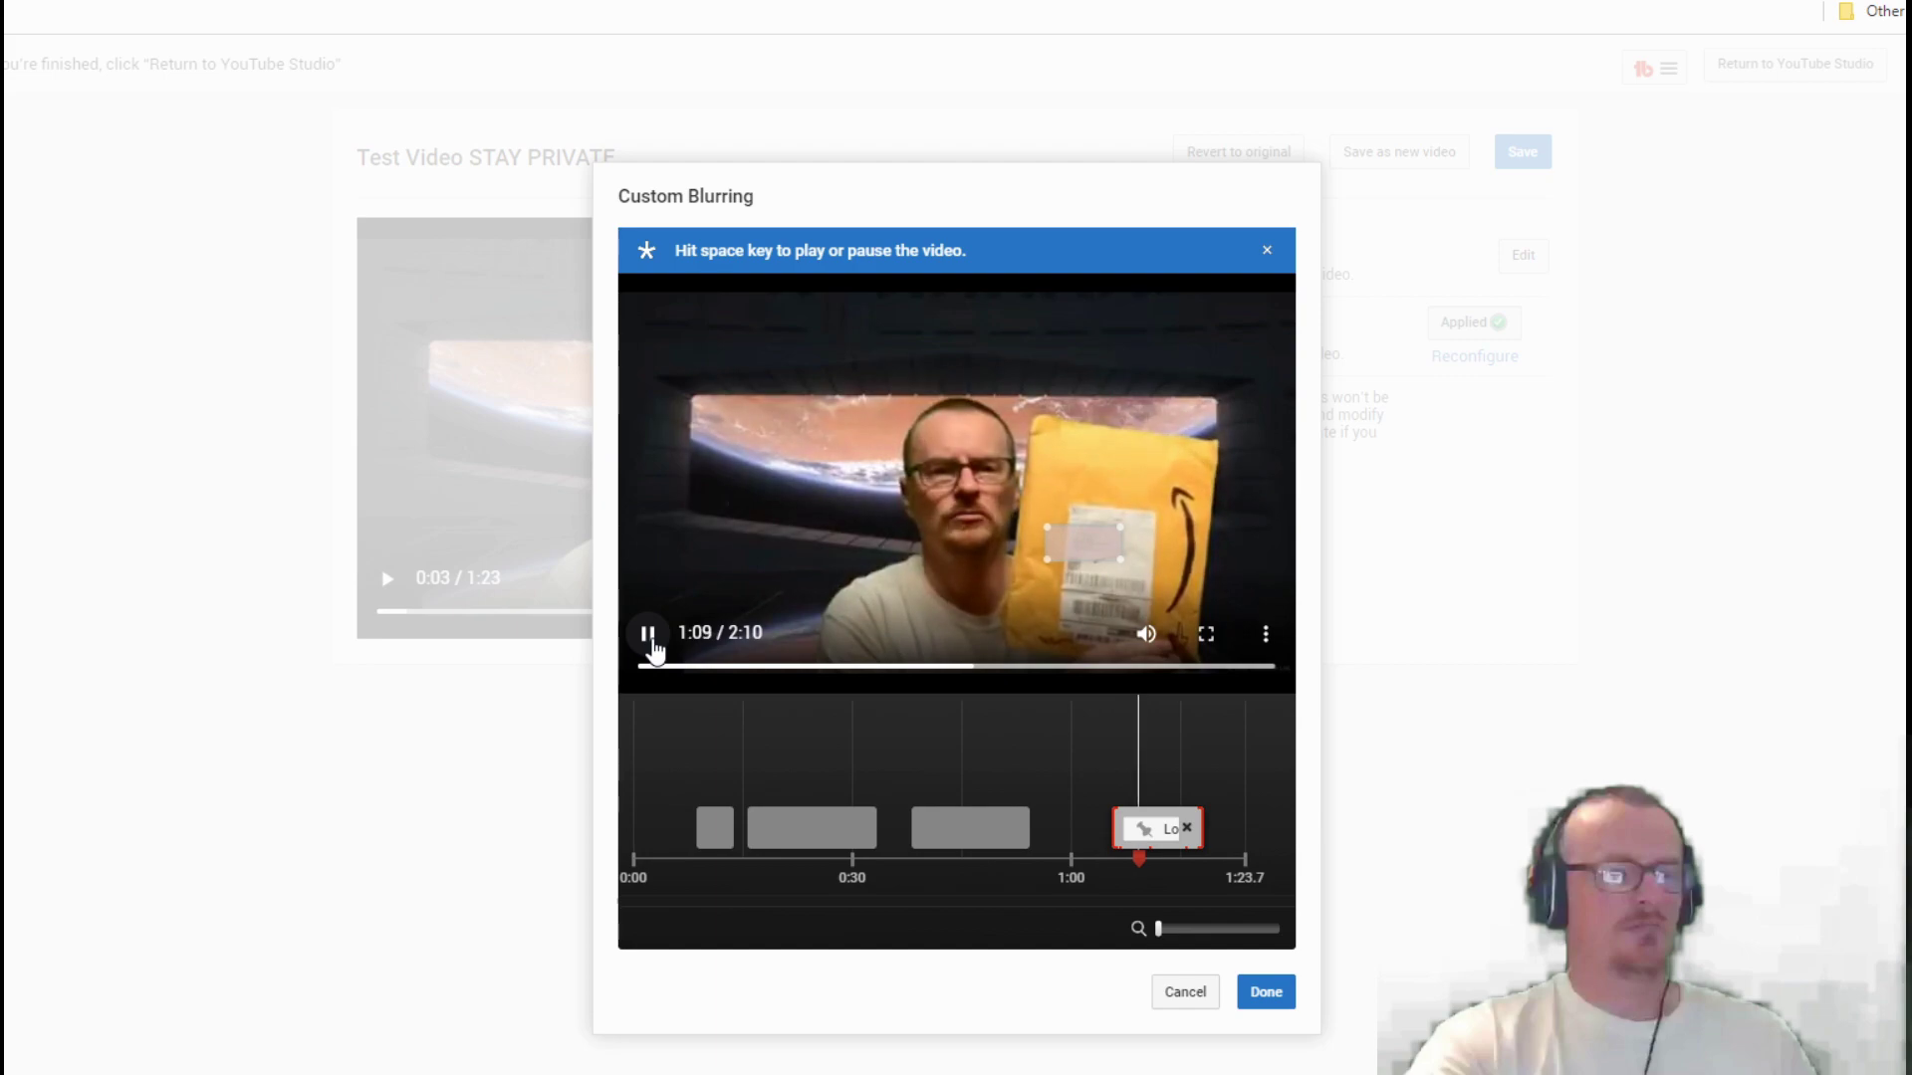
click(653, 648)
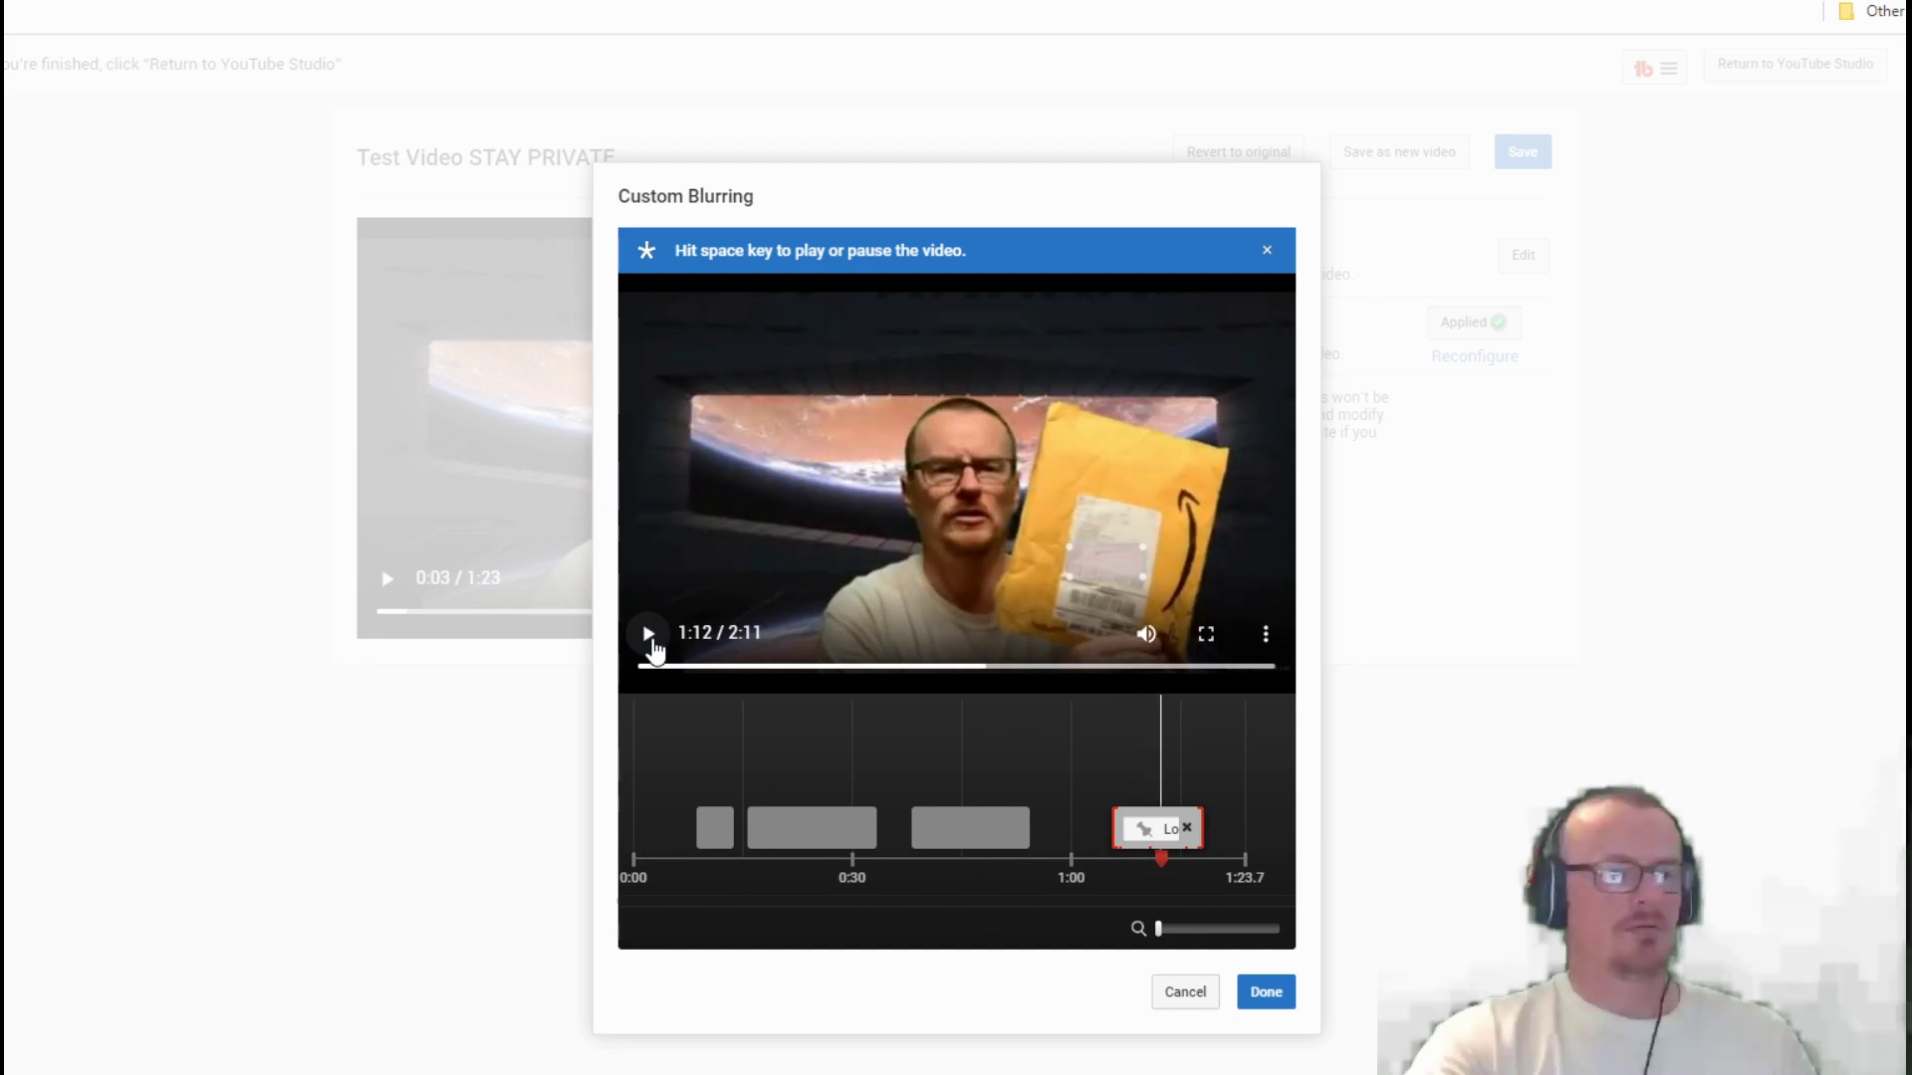
drag(1081, 542, 1076, 539)
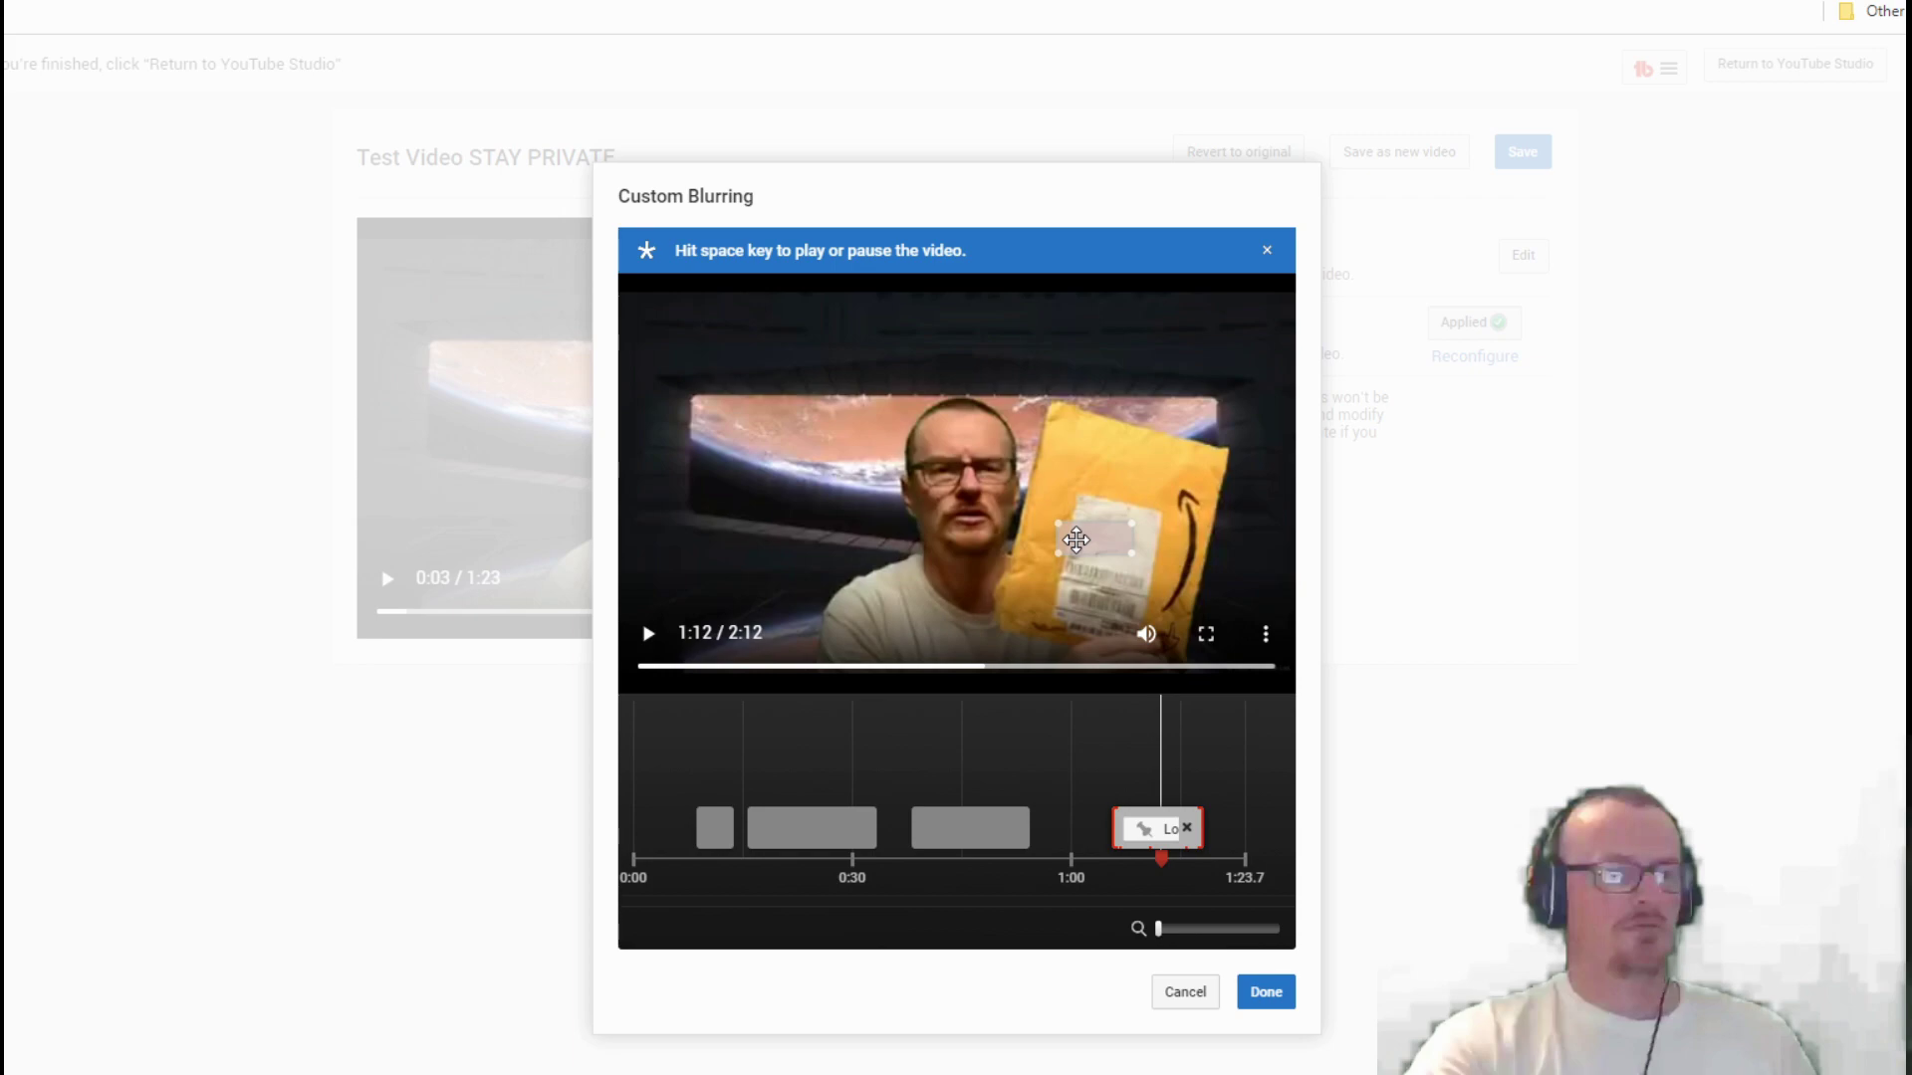
- Keep the blur on the label after 1:12, review playback to 1:19, and apply the custom blurring
click(646, 637)
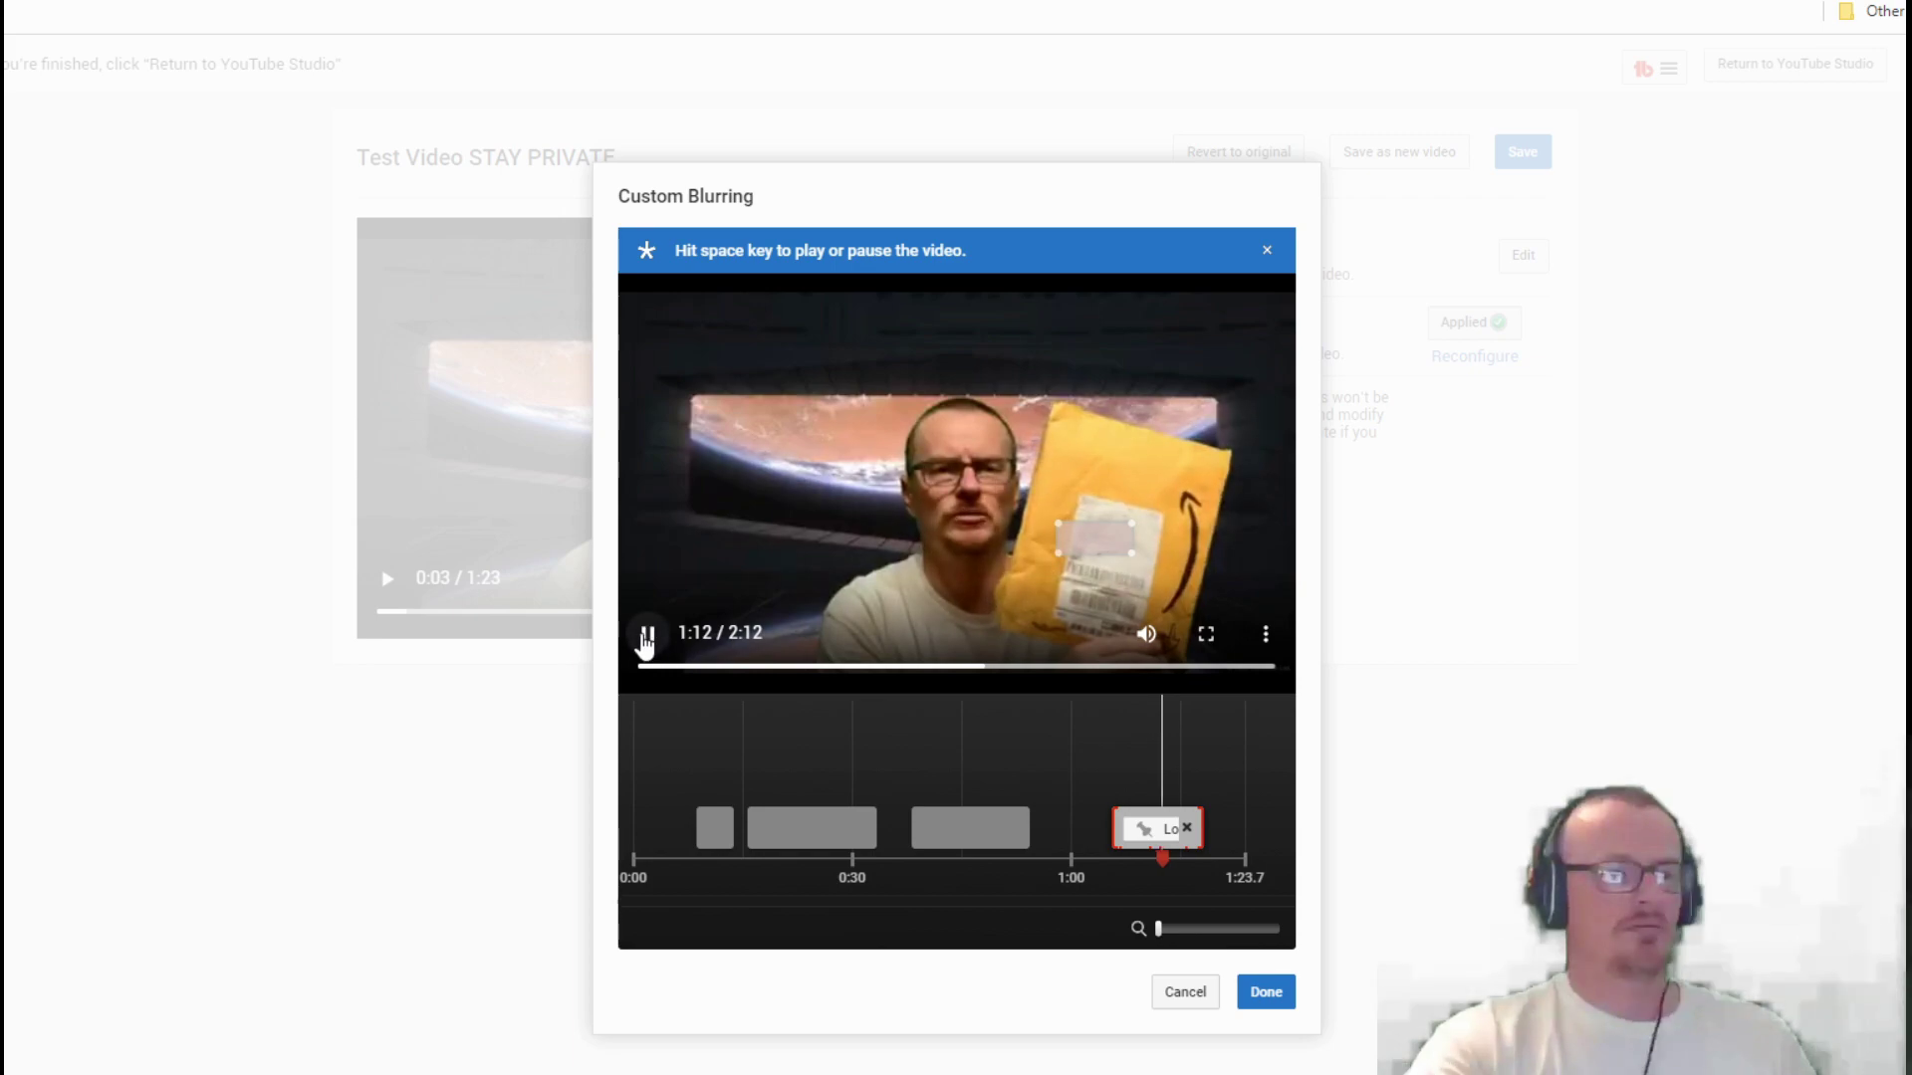
drag(1121, 578, 1108, 548)
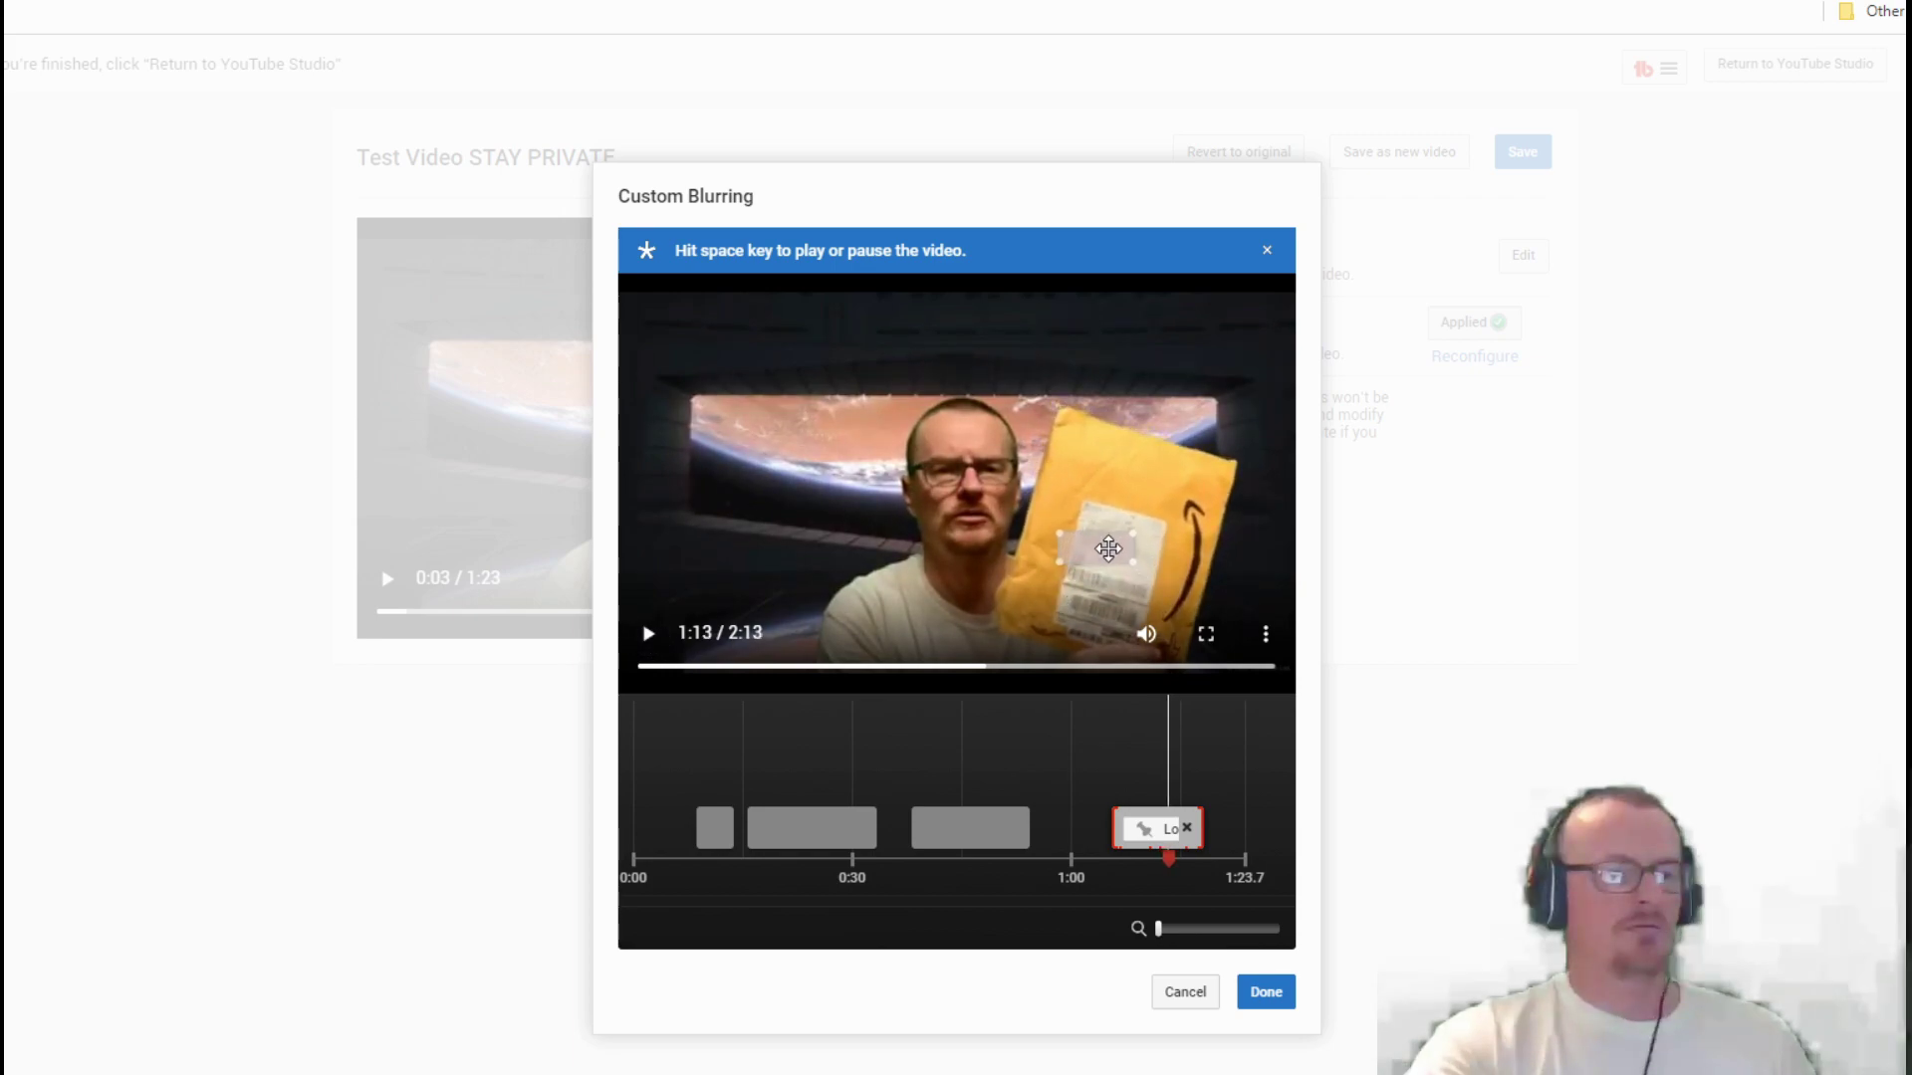
click(652, 639)
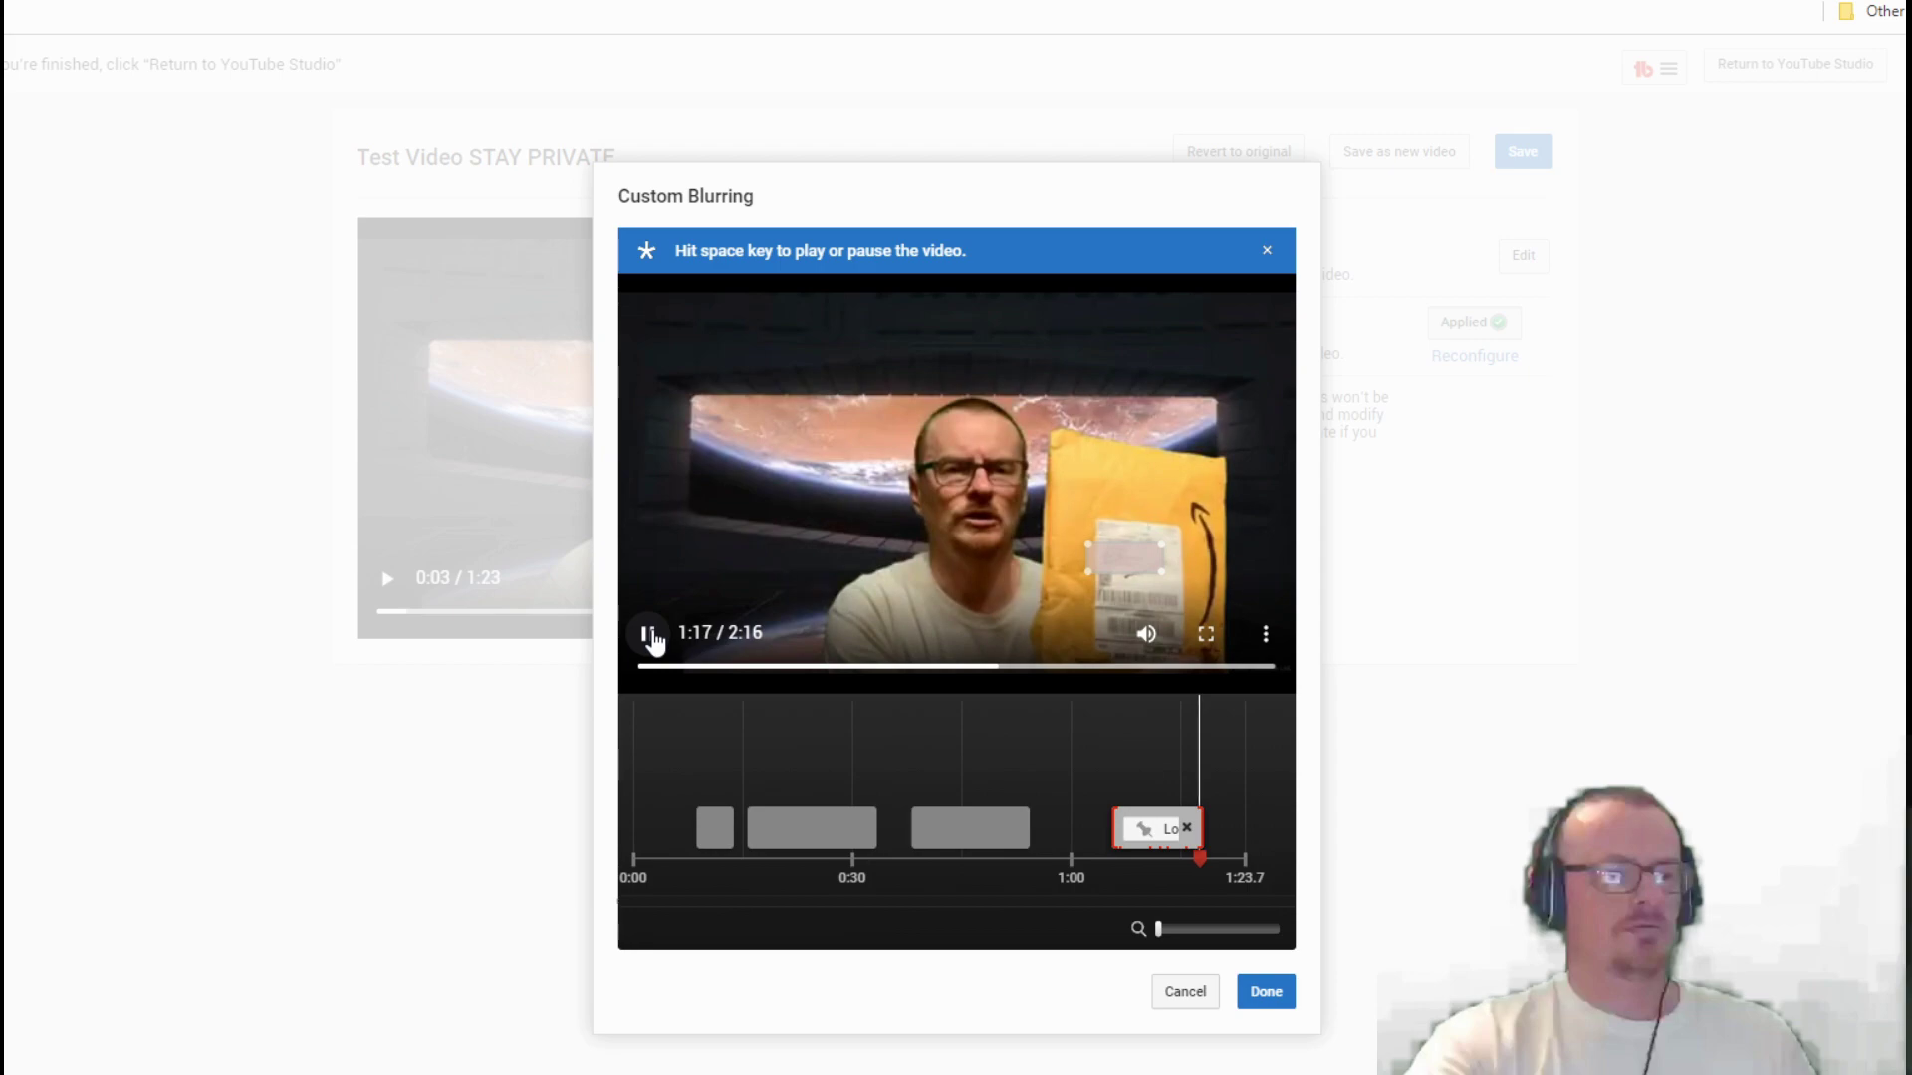
click(665, 645)
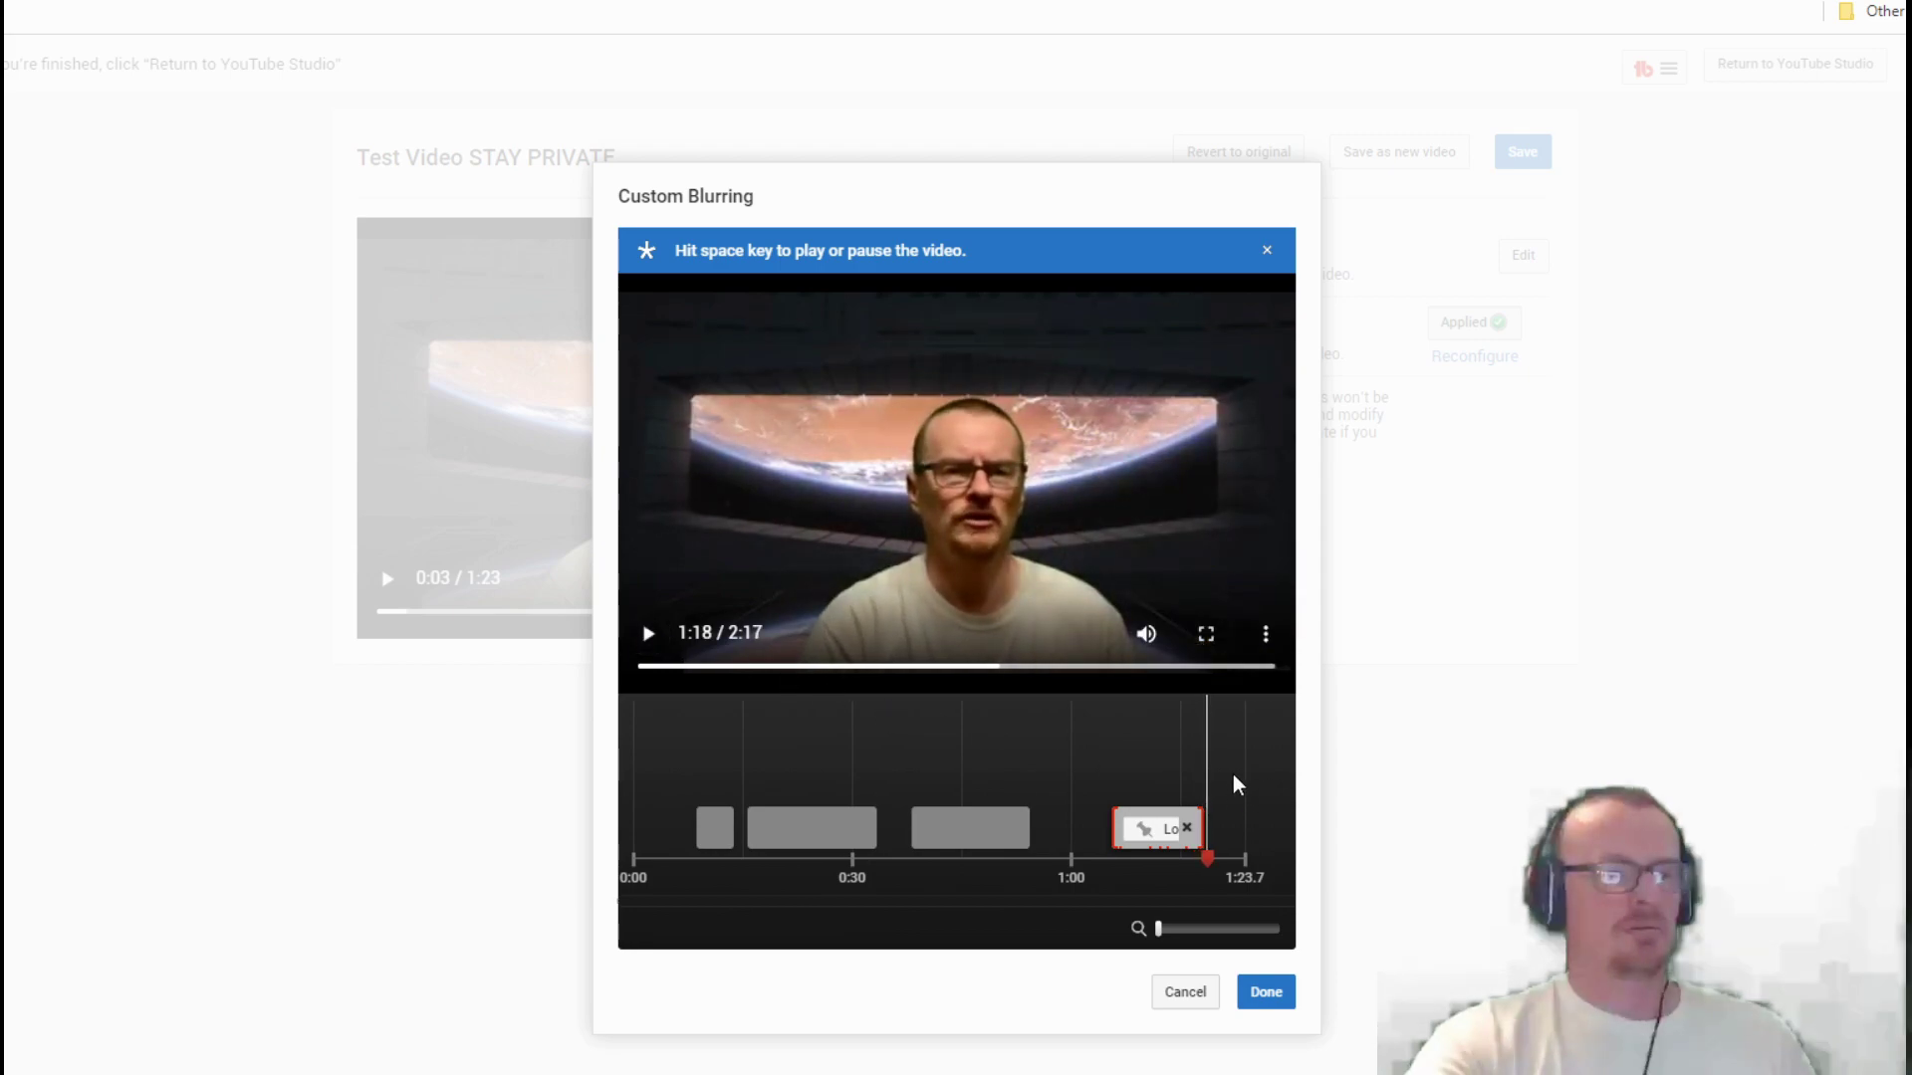
drag(1198, 766, 1114, 762)
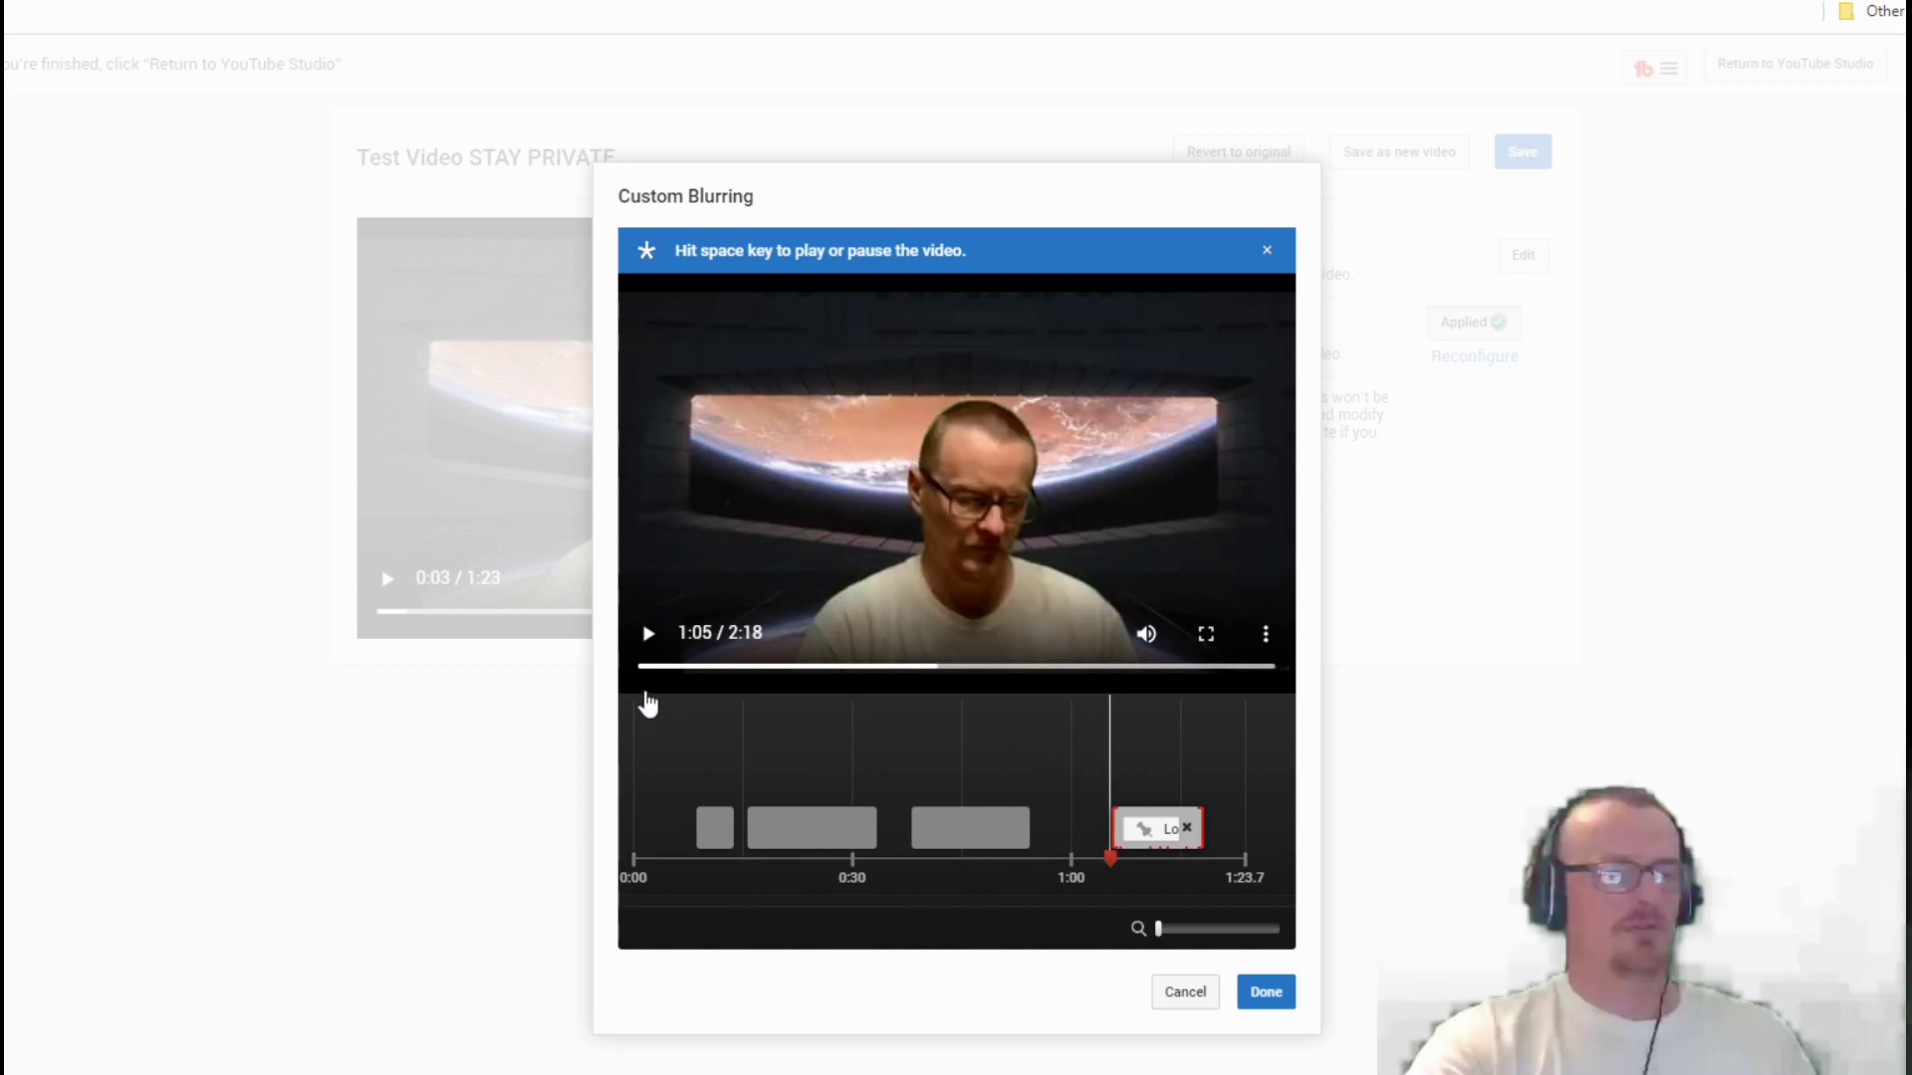
click(649, 638)
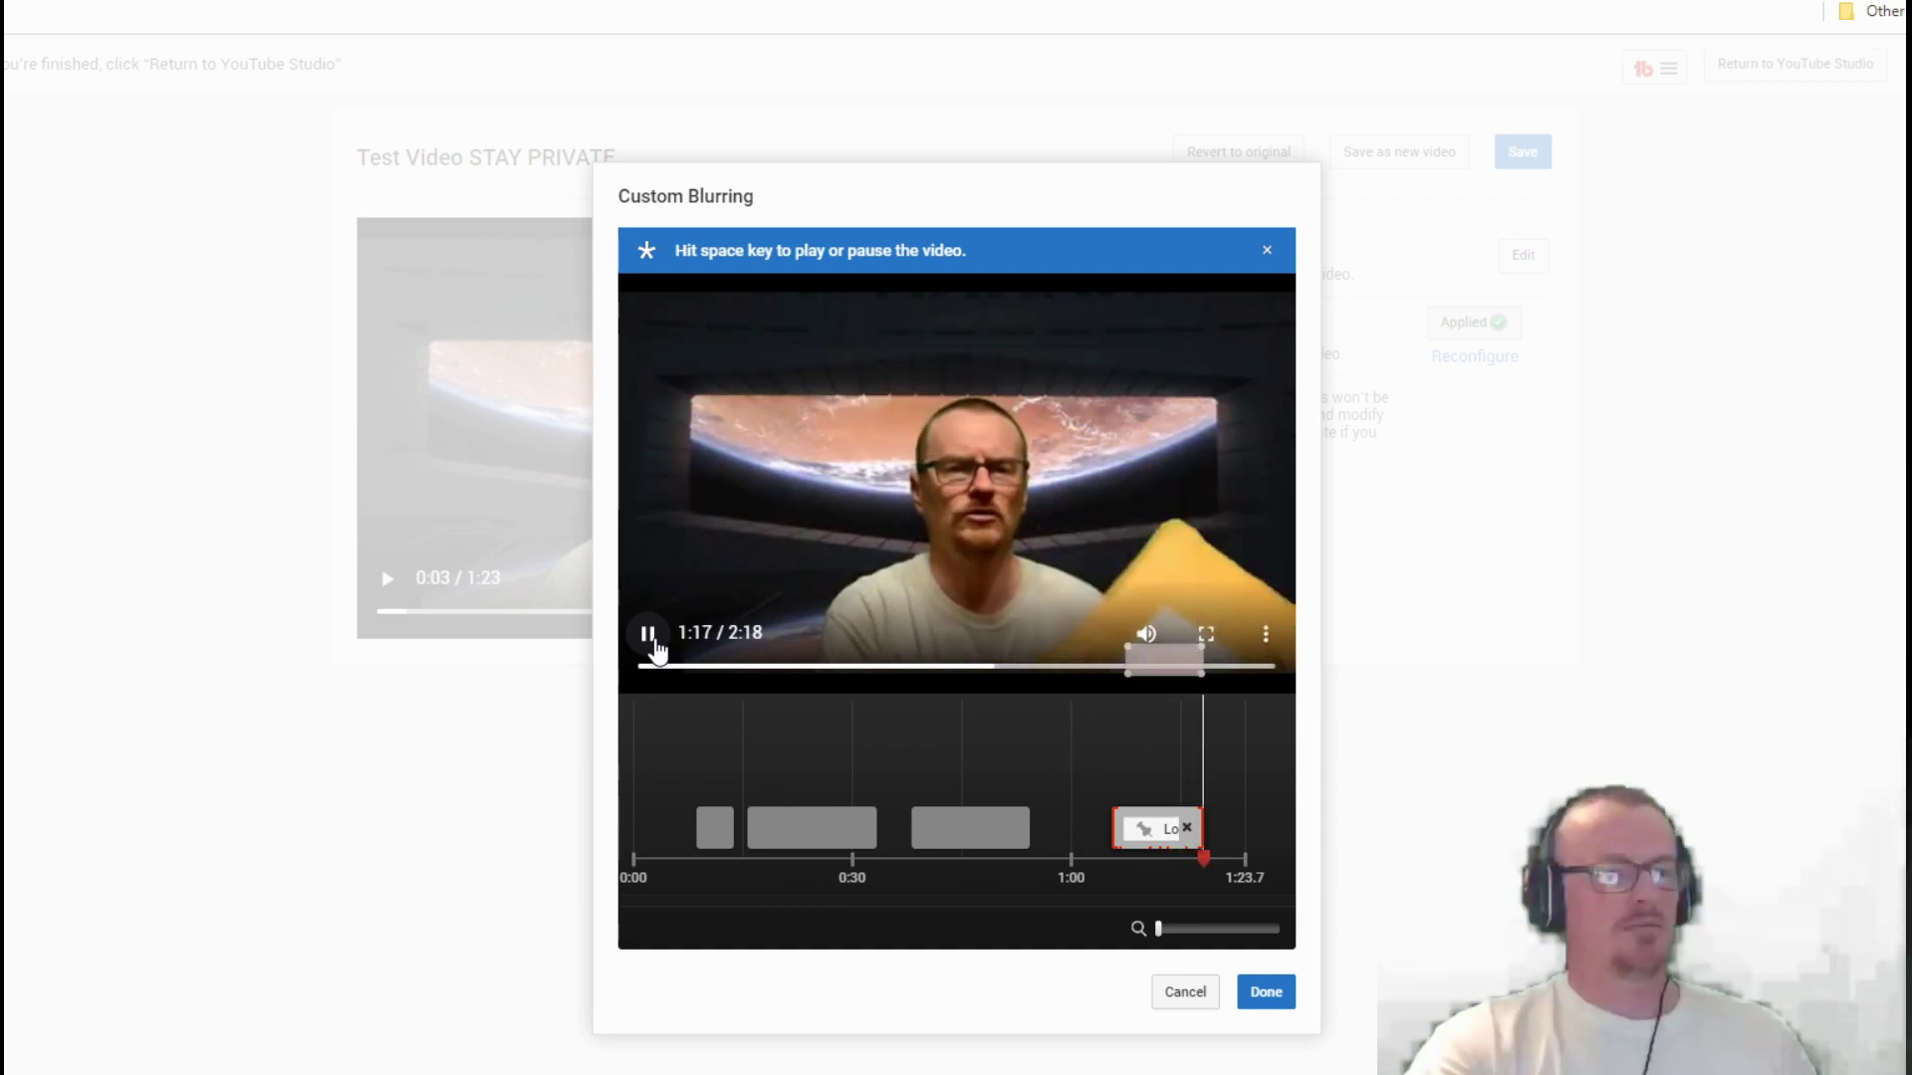
click(657, 647)
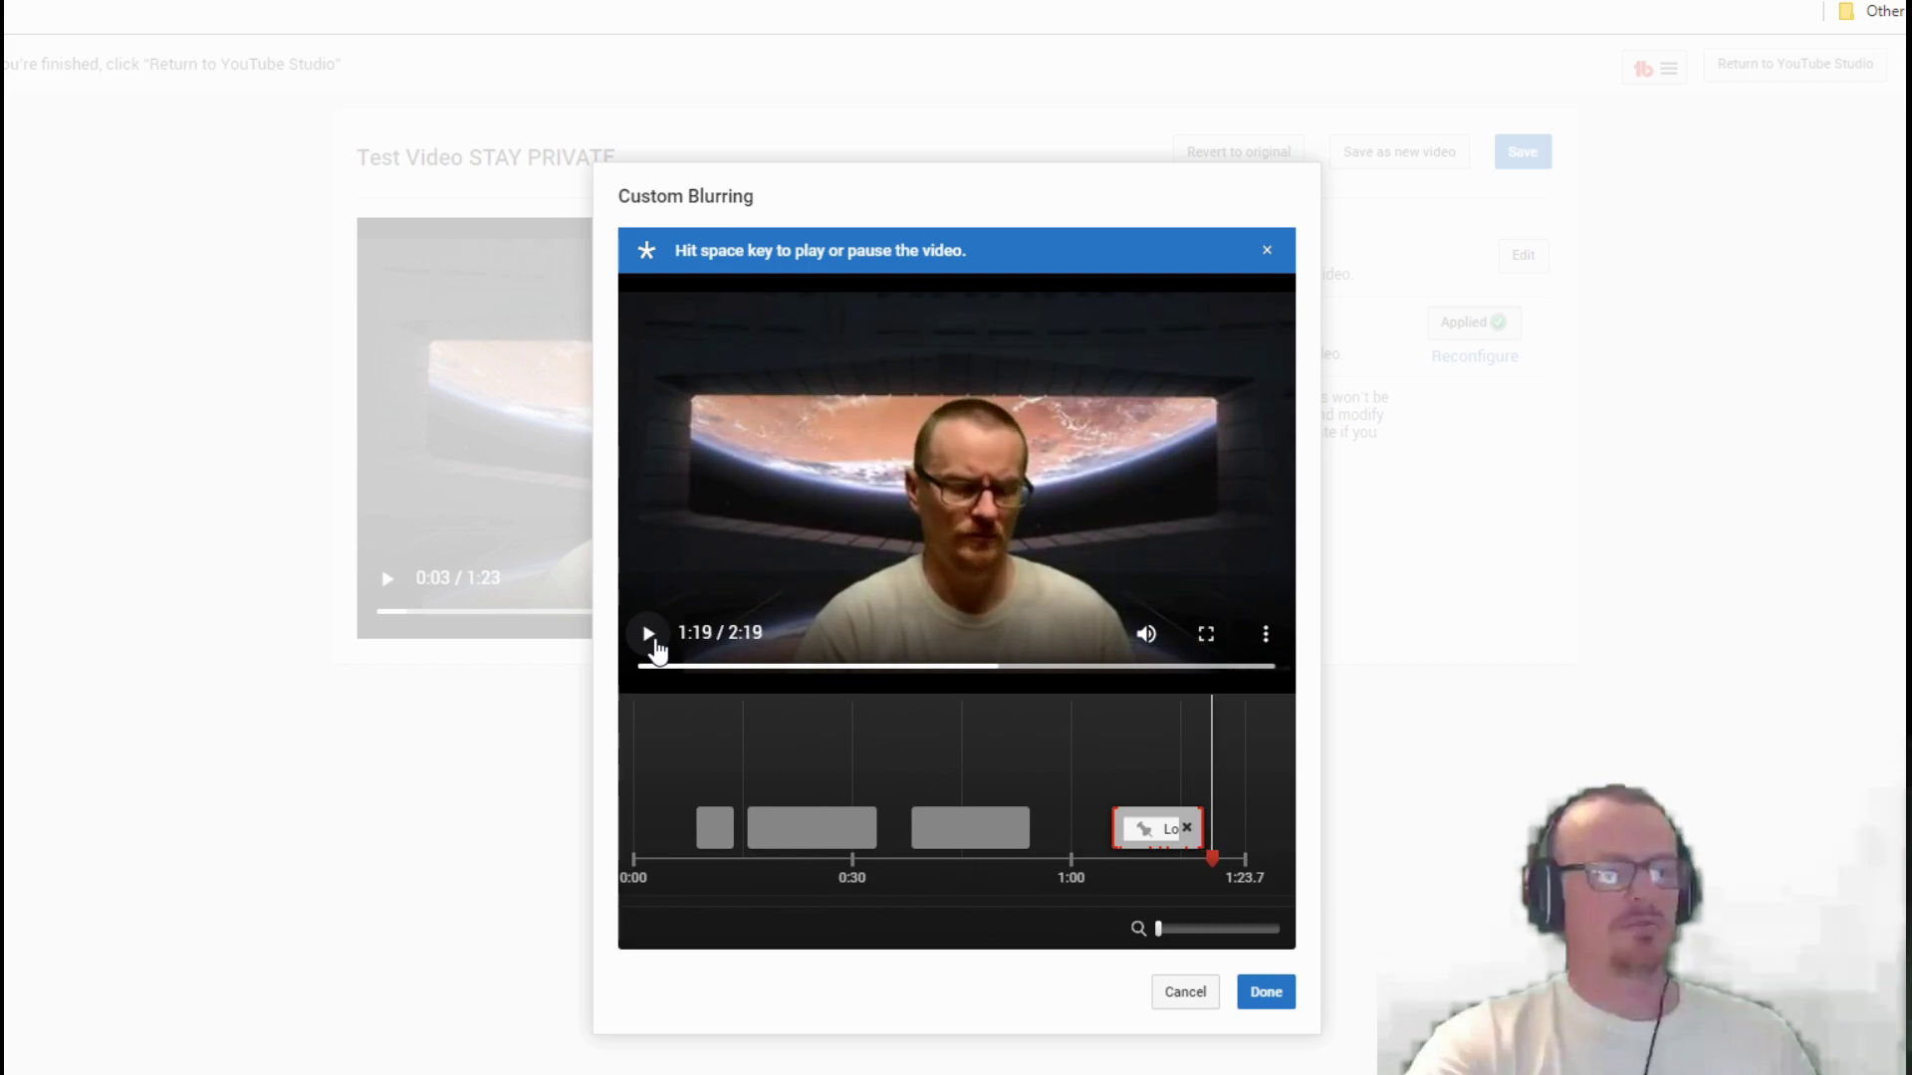
click(1253, 991)
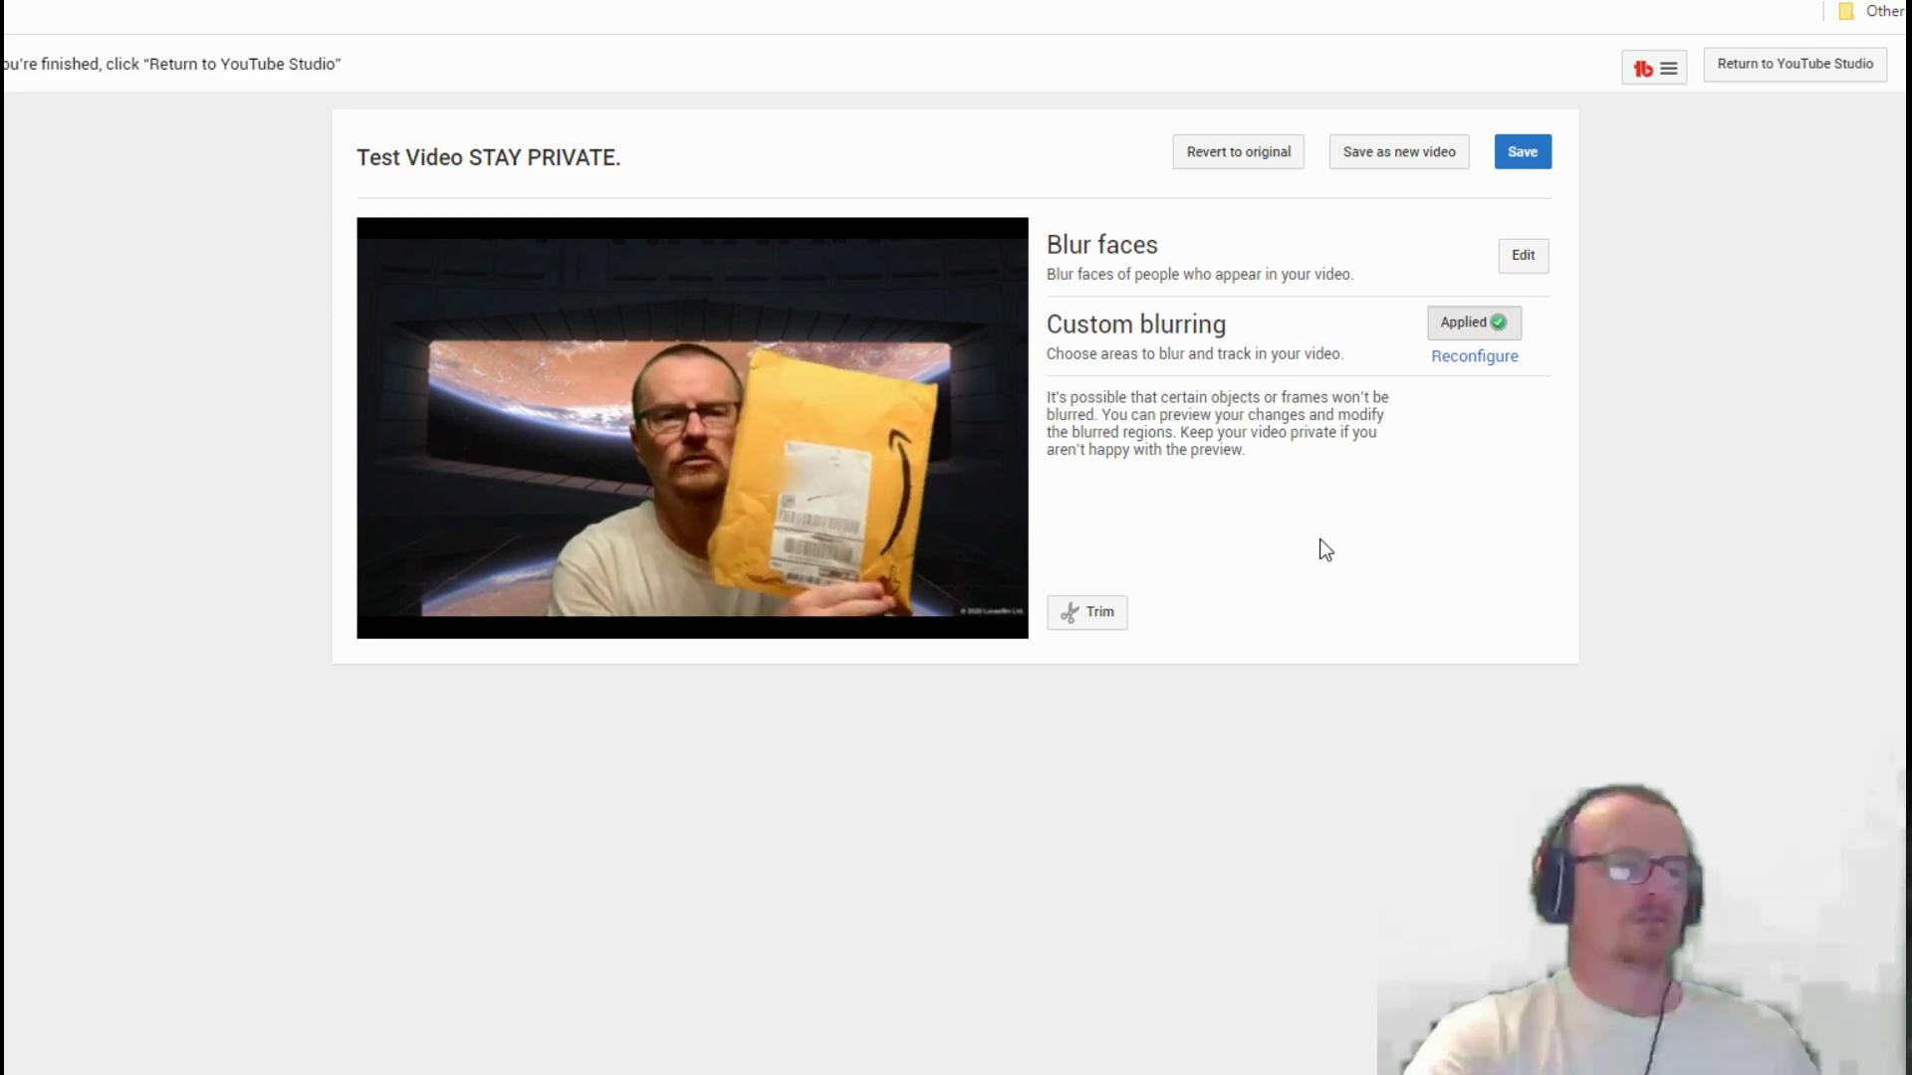
mouse_move(874, 476)
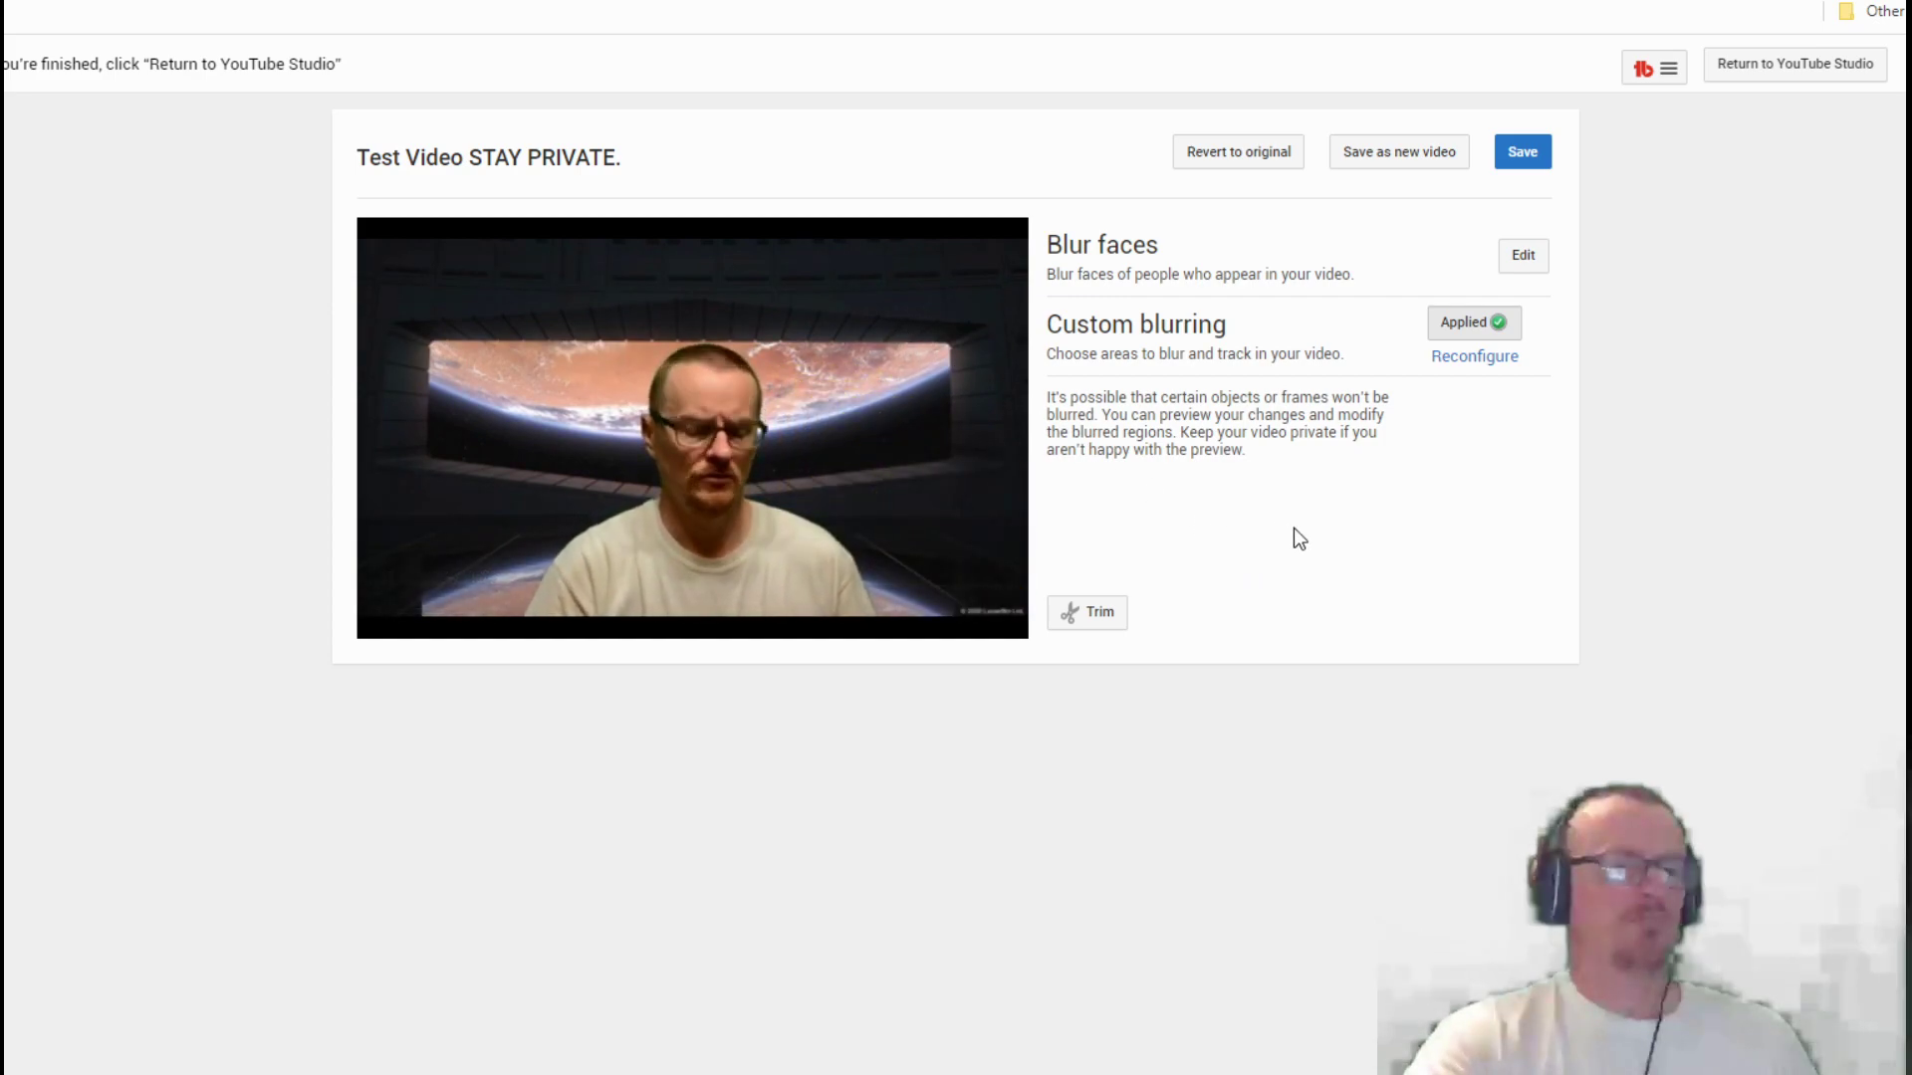
- Save the blur edits to Test Video STAY PRIVATE, confirming the save over the current version
click(1525, 162)
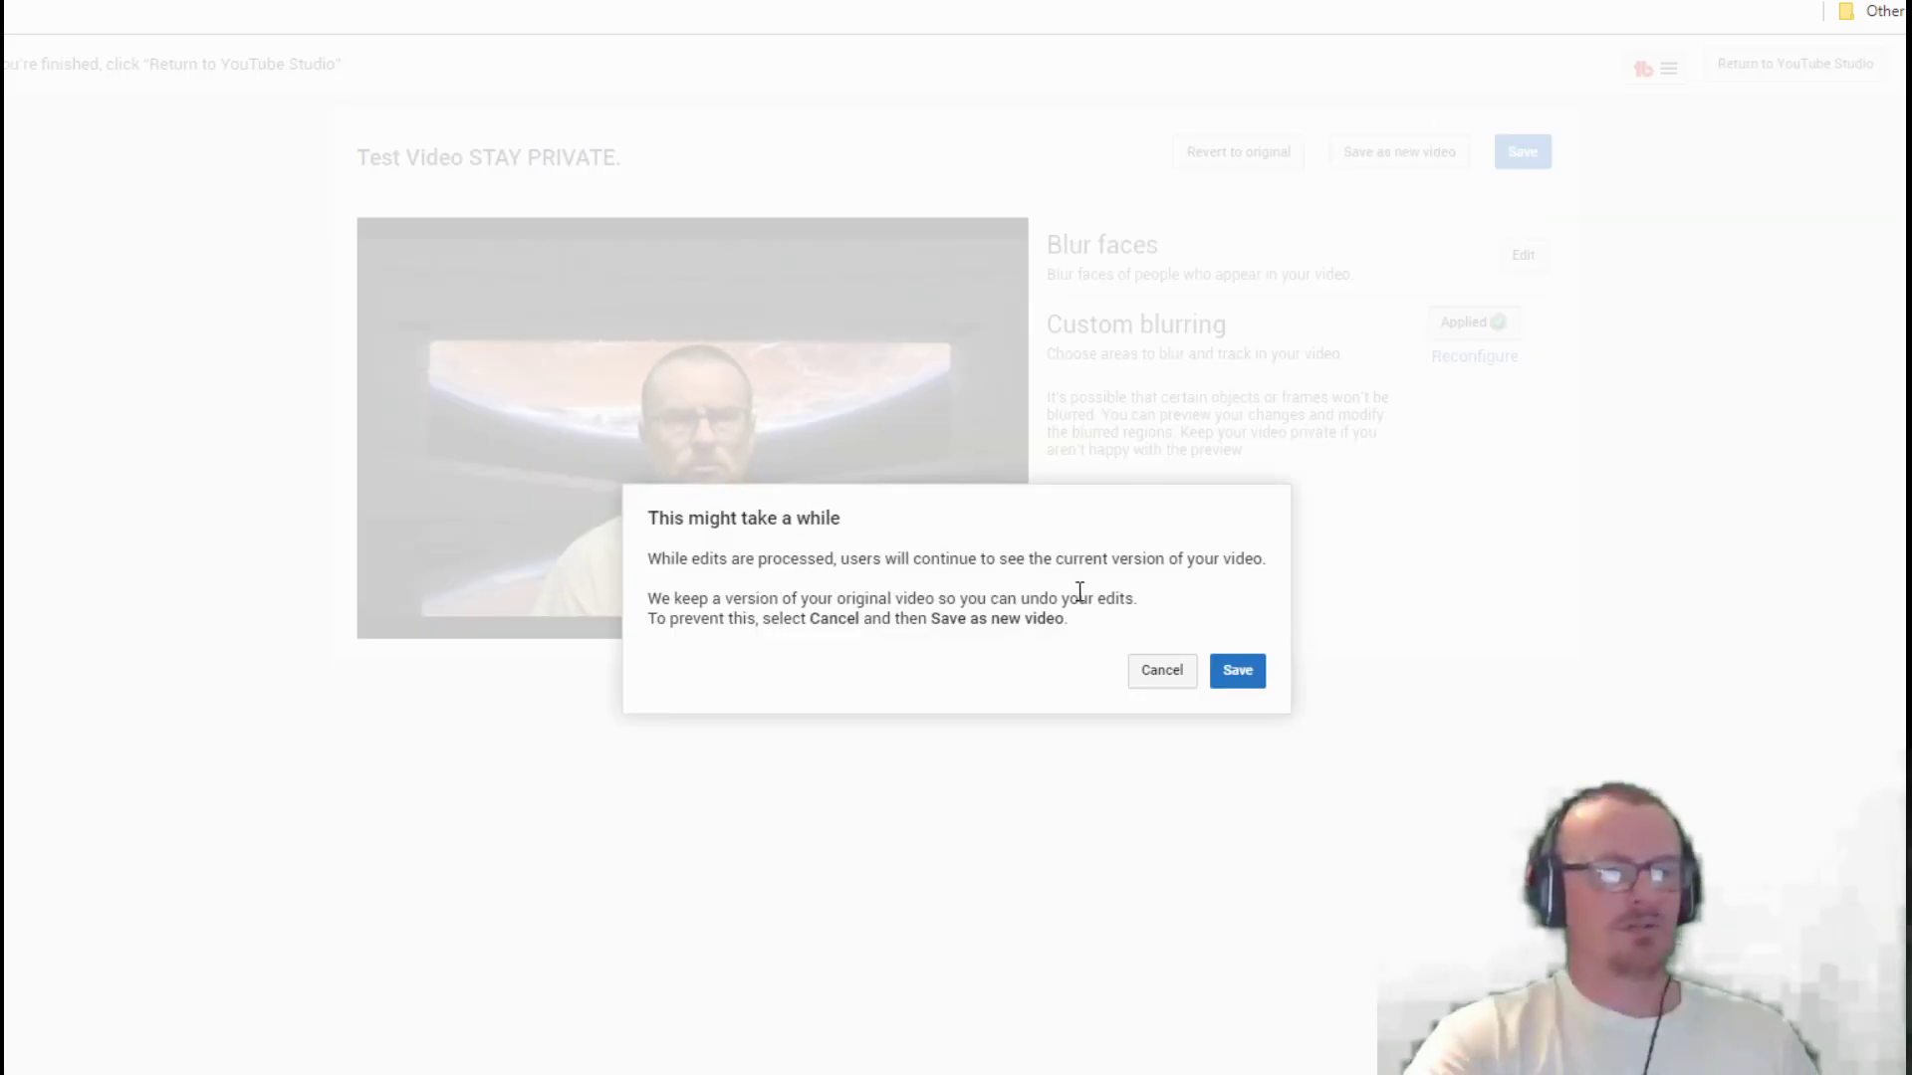
click(1235, 683)
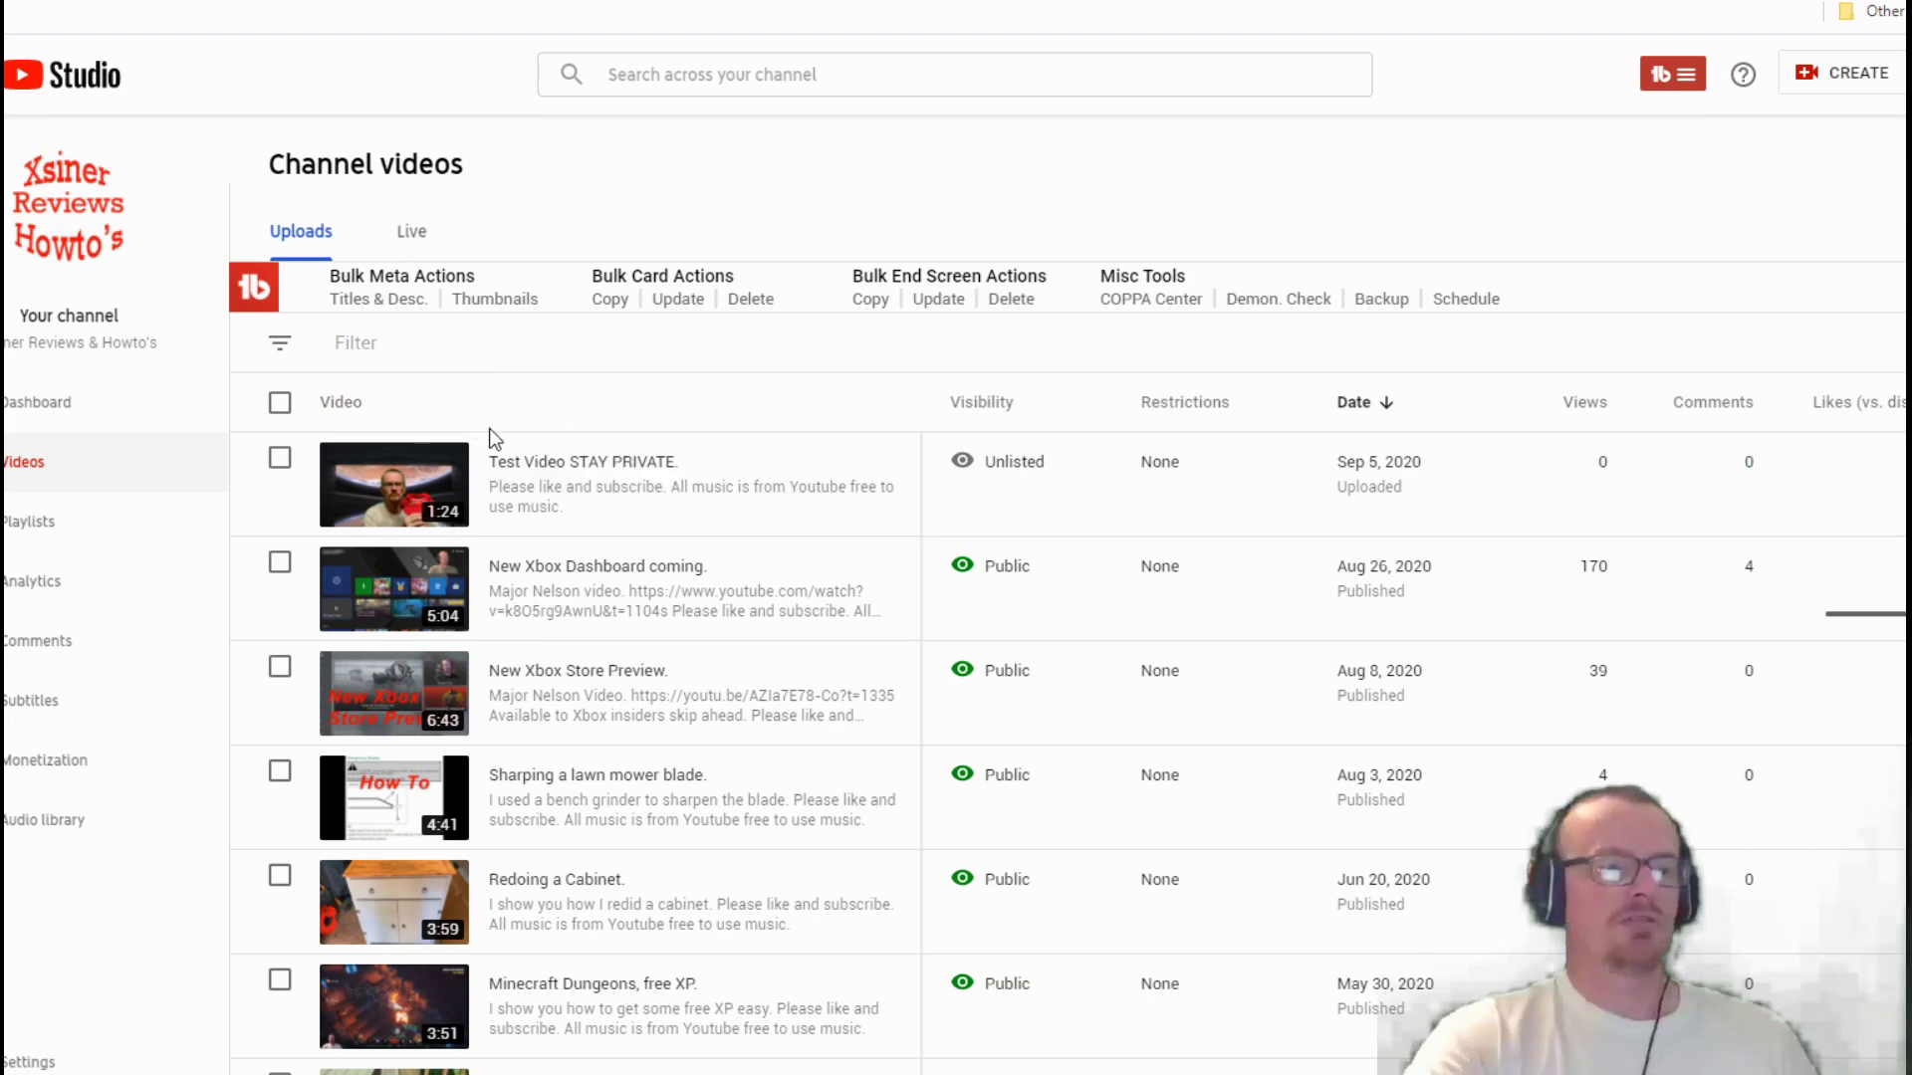
mouse_move(531, 472)
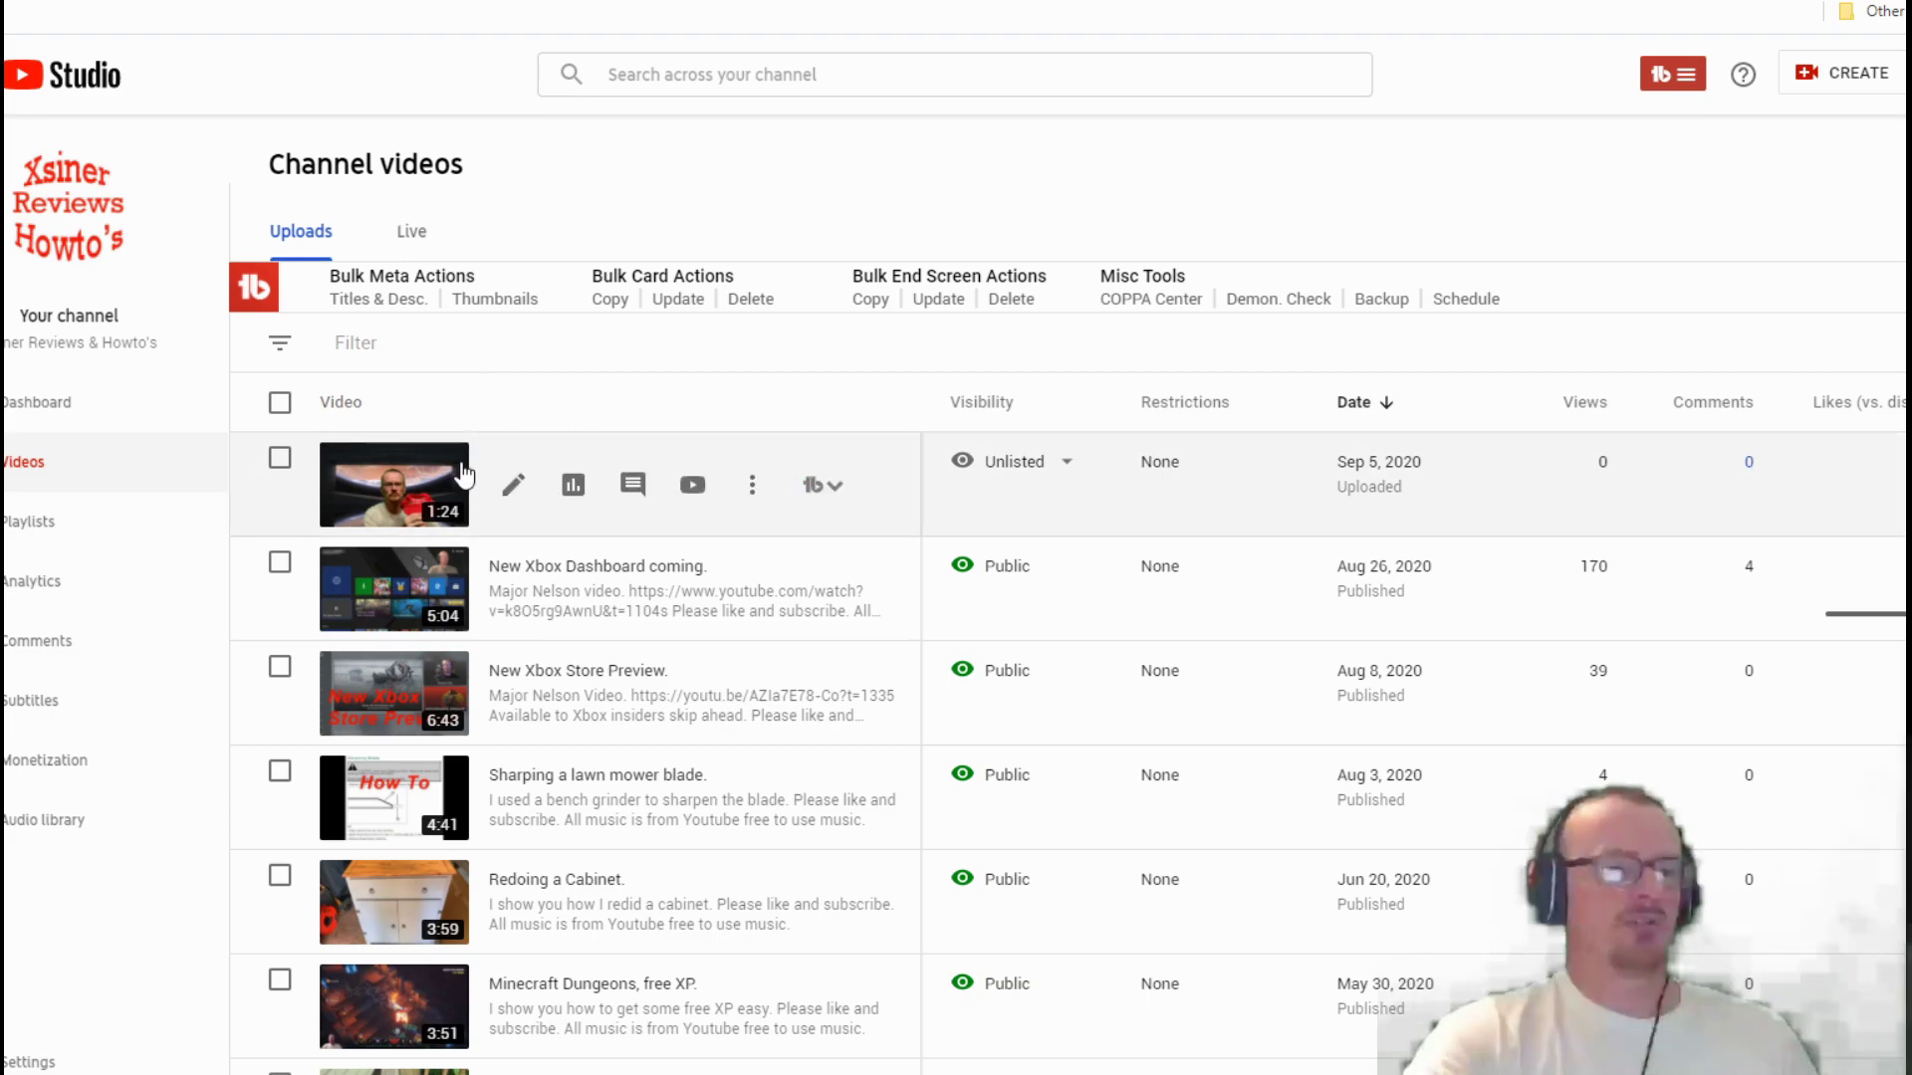